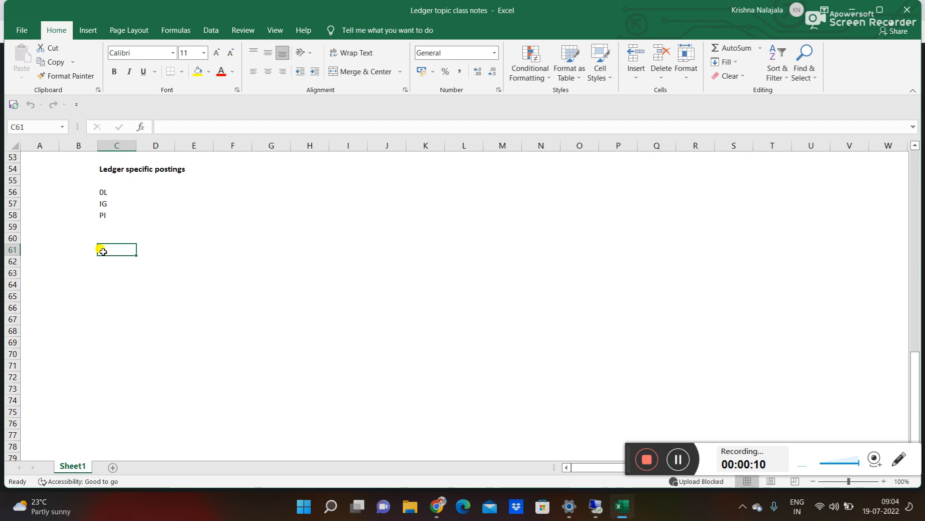
Make the ECC heading in C27 and the S/4 Hana heading in C31 bold.
key("Up")
key("Up")
key("Up")
key("Up")
key("Up")
key("Up")
key("Up")
key("Up")
key("Up")
key("Up")
key("Up")
key("Up")
key("Up")
key("Up")
key("Up")
key("Up")
key("Up")
key("Up")
key("Up")
key("Up")
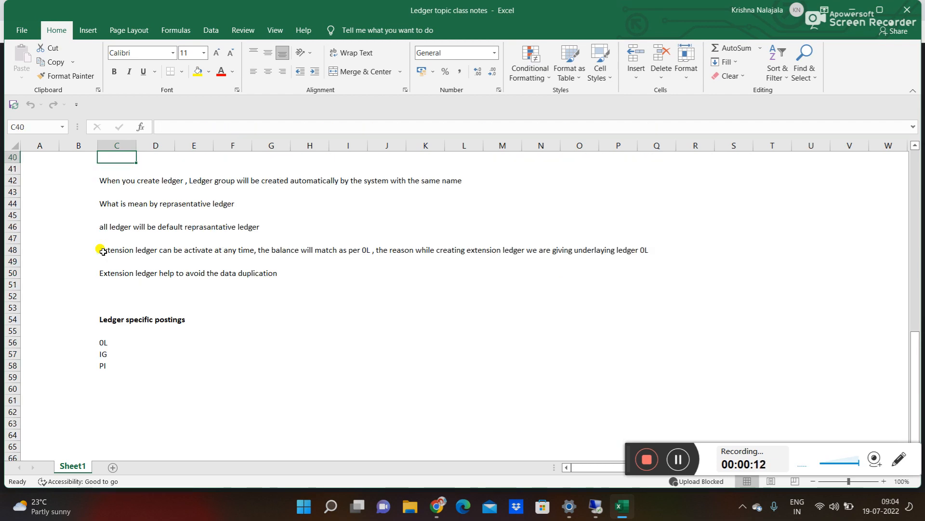
key("Up")
key("Up")
key("Up")
key("Up")
key("Up")
key("Up")
key("Up")
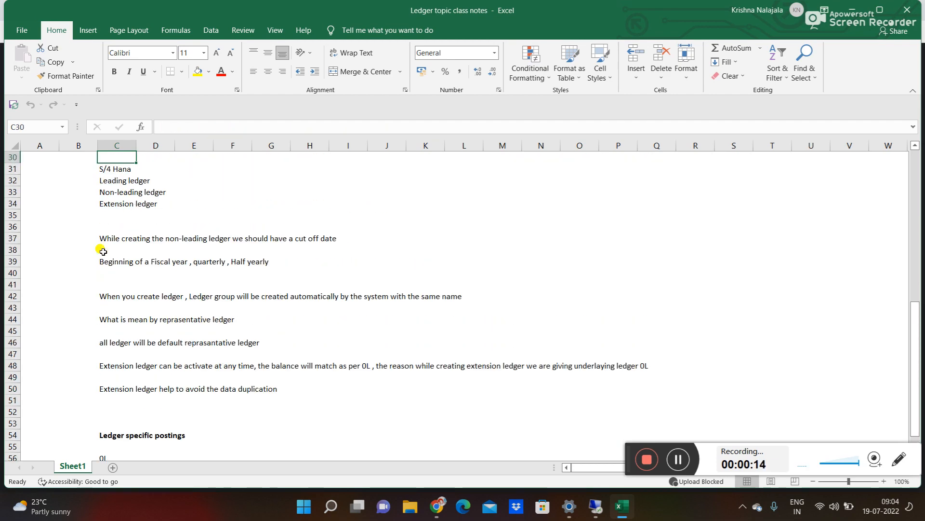
key("Up")
key("Up")
key("Up")
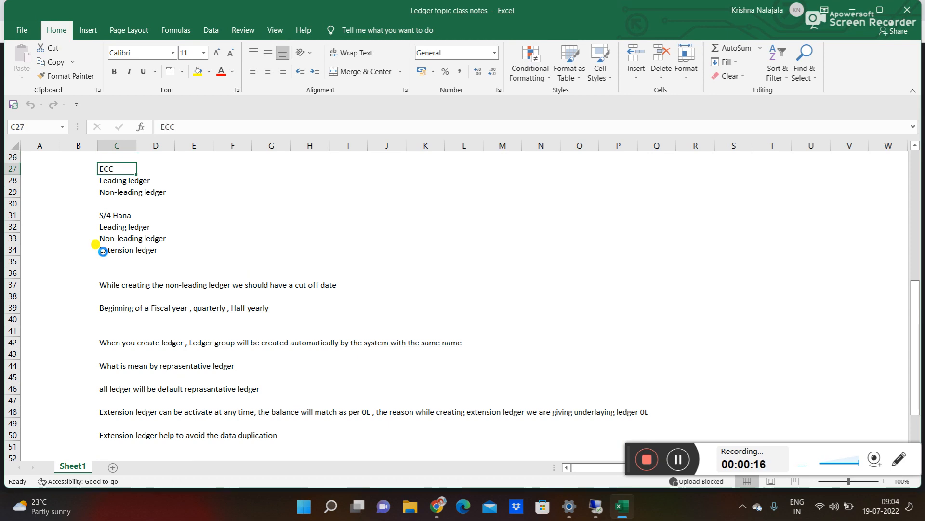
key("ctrl+b")
key("Down")
key("Down")
key("Down")
key("Down")
key("ctrl+b")
Review the ledger types listed under S/4 Hana and the notes down through the ledger specific postings section.
key("Down")
key("Down")
key("Down")
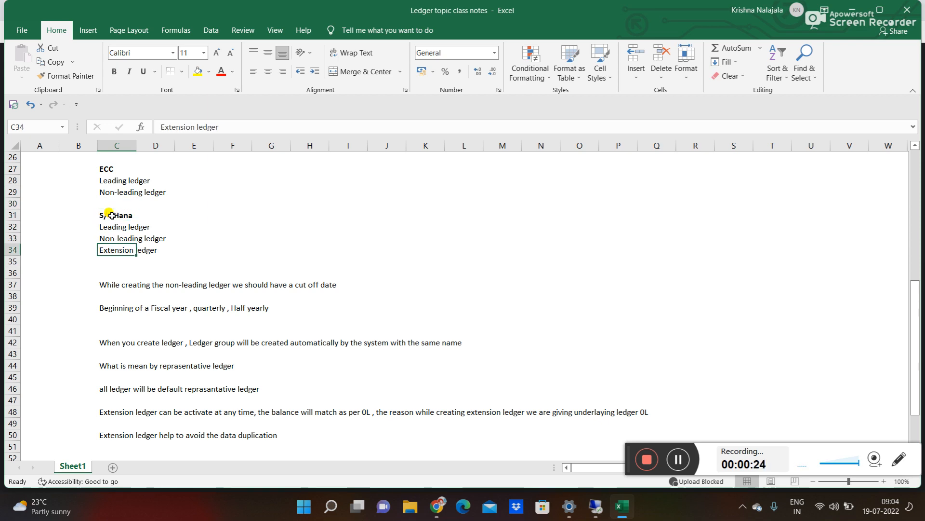
key("Up")
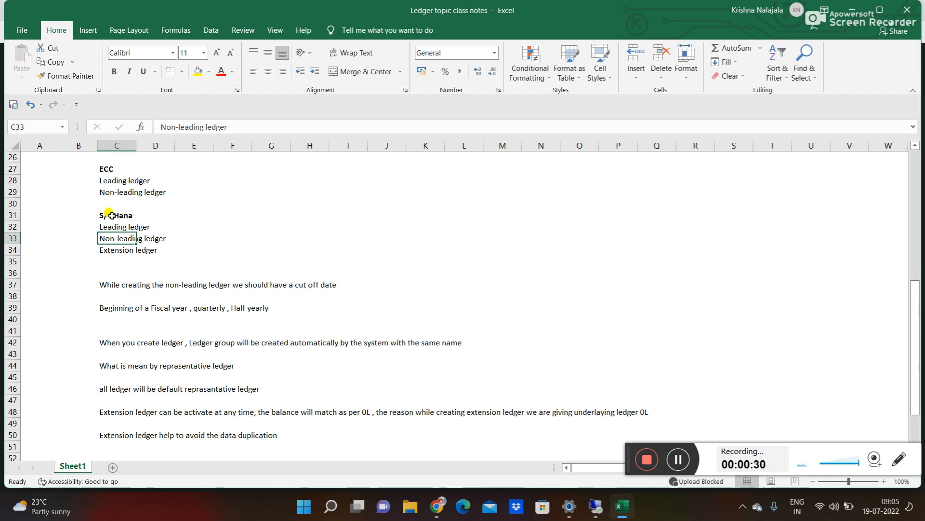
key("Down")
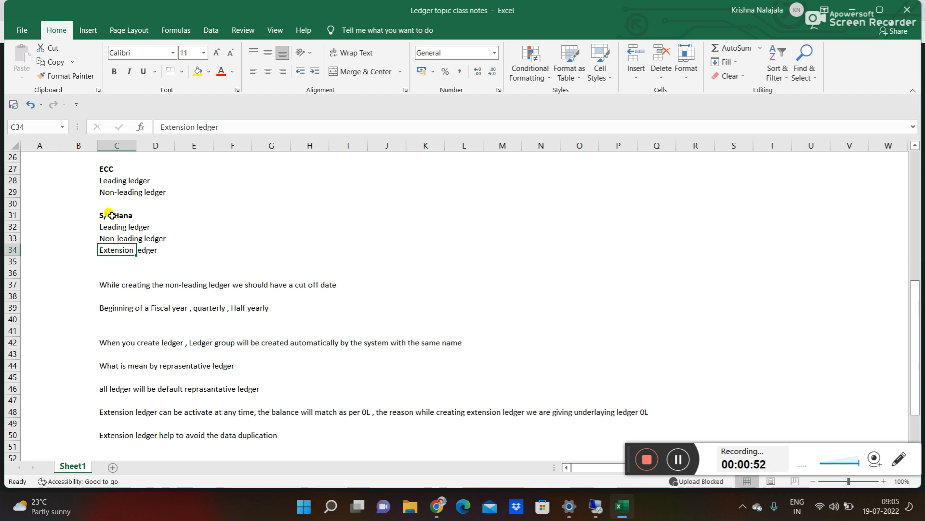
key("Return")
key("Up")
key("Down")
key("Down")
key("Down")
key("Down")
key("Down")
key("Down")
key("Down")
key("Down")
key("Down")
key("Down")
key("Down")
key("Down")
key("Down")
key("Down")
key("Down")
key("Down")
key("Down")
key("Down")
key("Down")
key("Down")
key("Down")
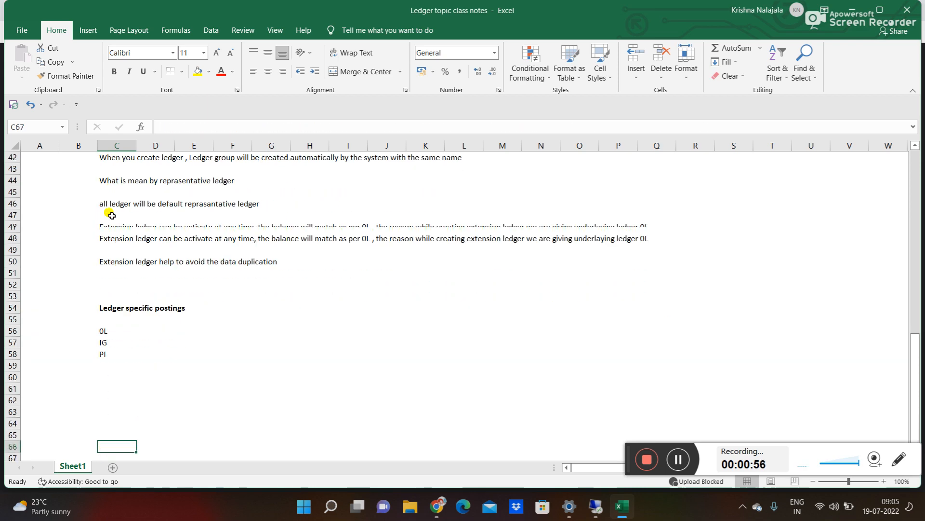
key("Up")
key("Up")
key("Up")
key("Up")
key("Up")
key("Up")
key("Up")
key("Up")
key("Down")
key("Down")
key("Down")
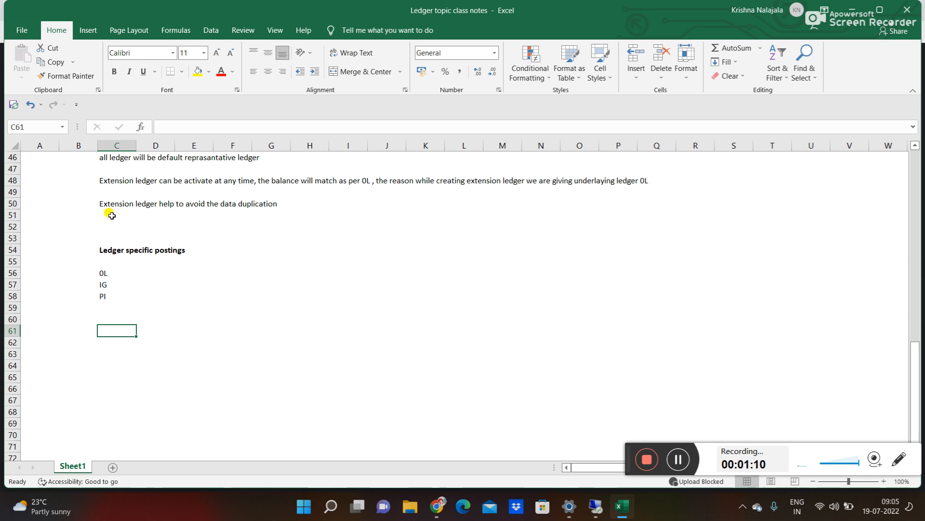
Enter "Non leading ledger" in D57 beside the IG ledger.
left_click(141, 285)
type("Non")
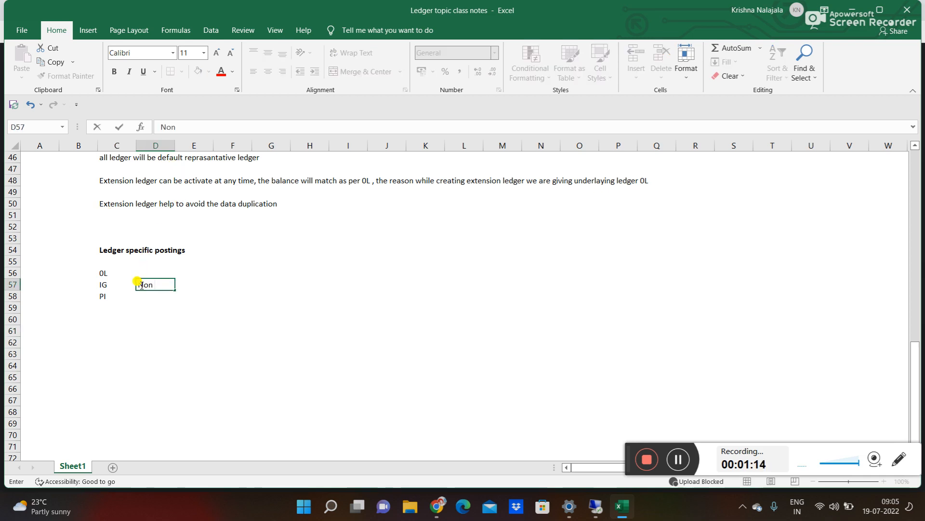
type(" leading ledger")
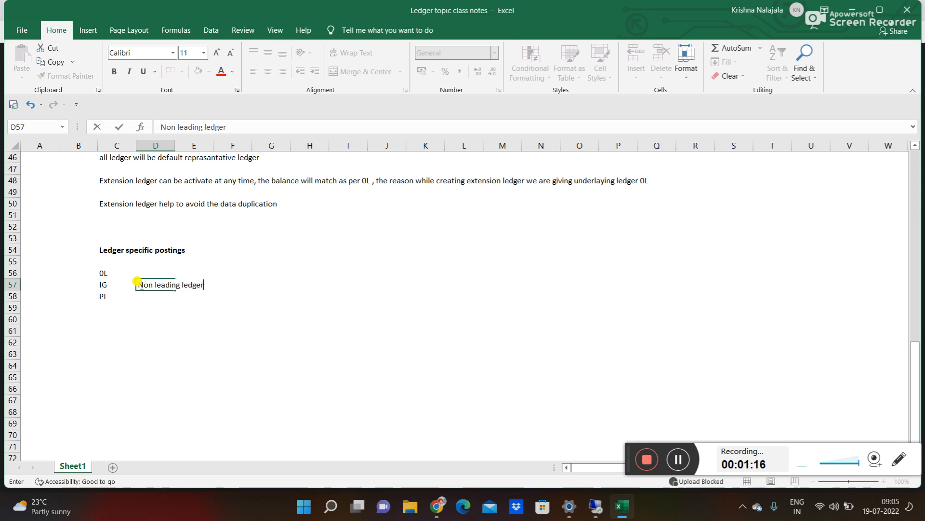
key("Return")
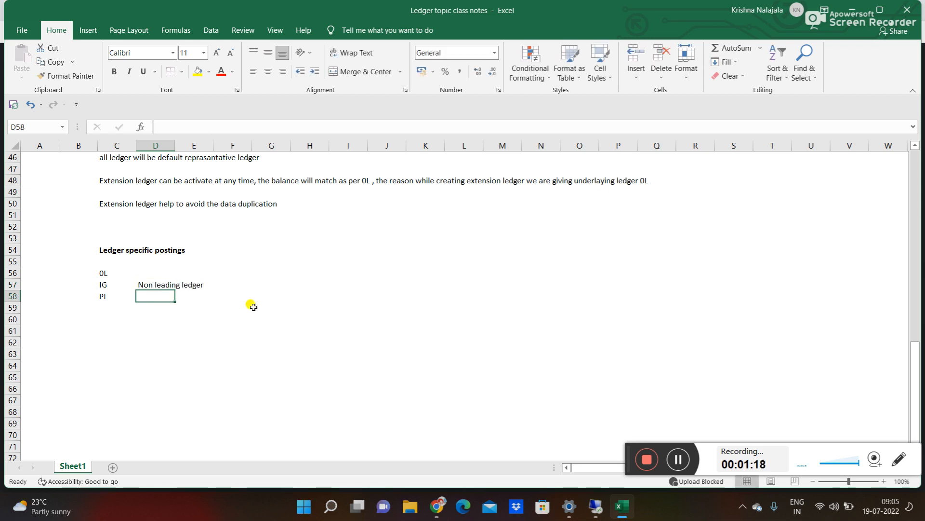
left_click(245, 286)
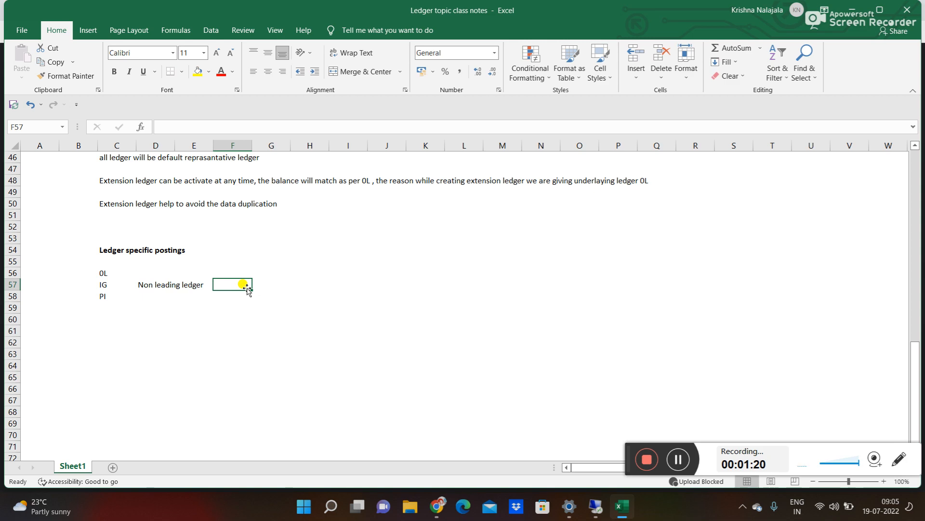
Label the IG ledger as IFRS in cell B57.
left_click(65, 285)
type("IFRS")
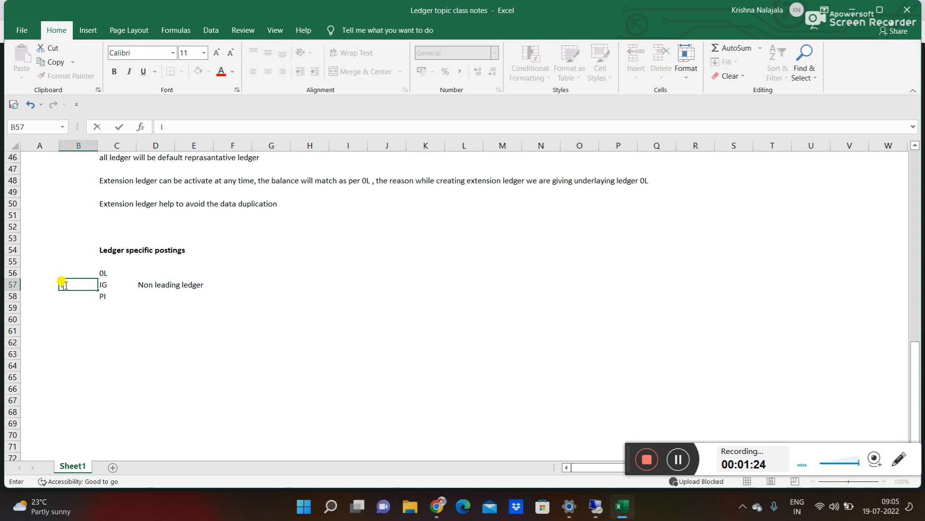
key("Return")
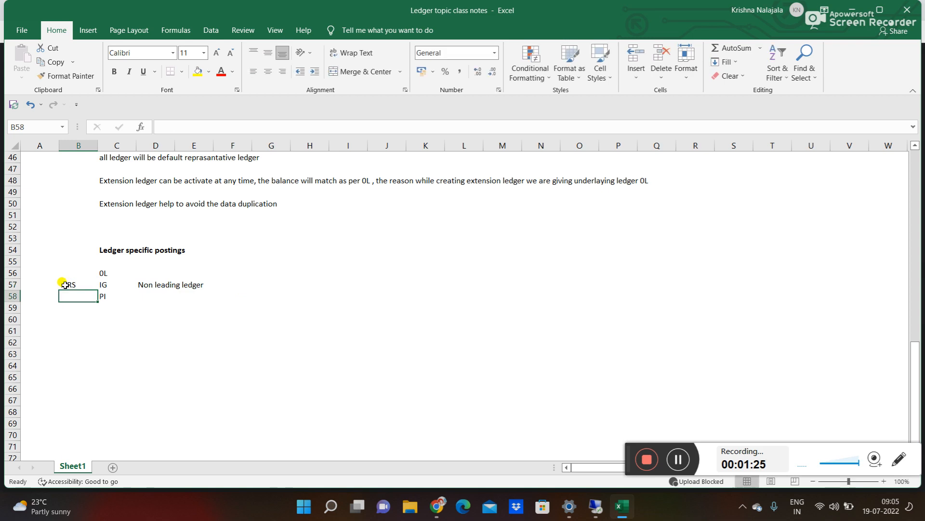
left_click(179, 343)
type("APP")
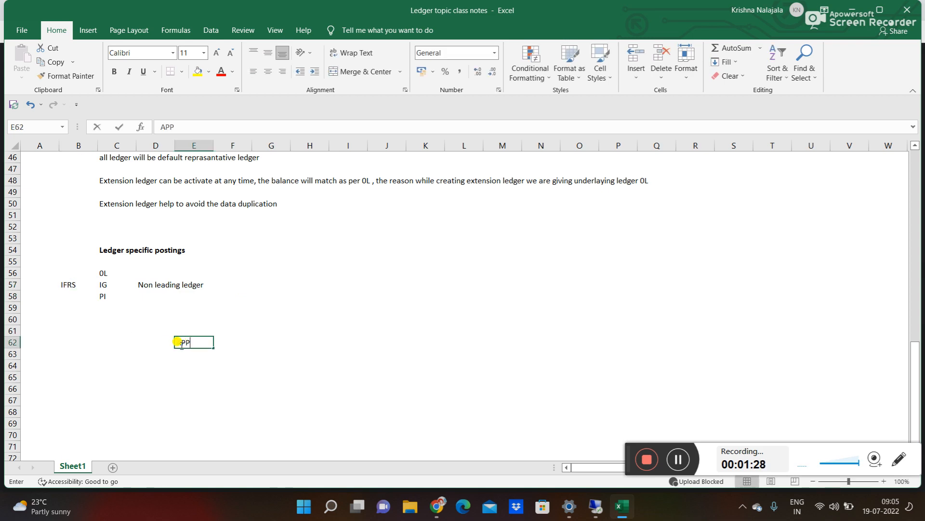
key("Escape")
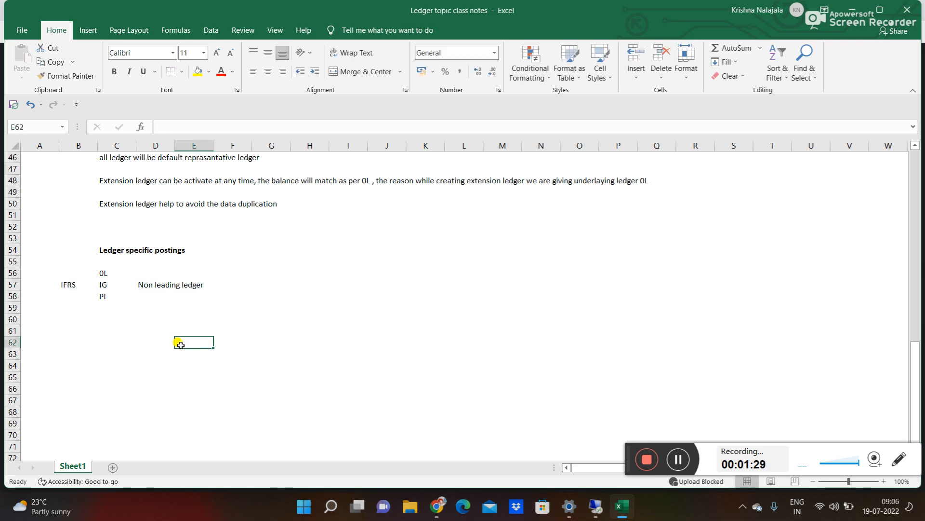
Label the PI ledger as GAAP in cell B58.
left_click(72, 299)
type("GAAP")
key("Return")
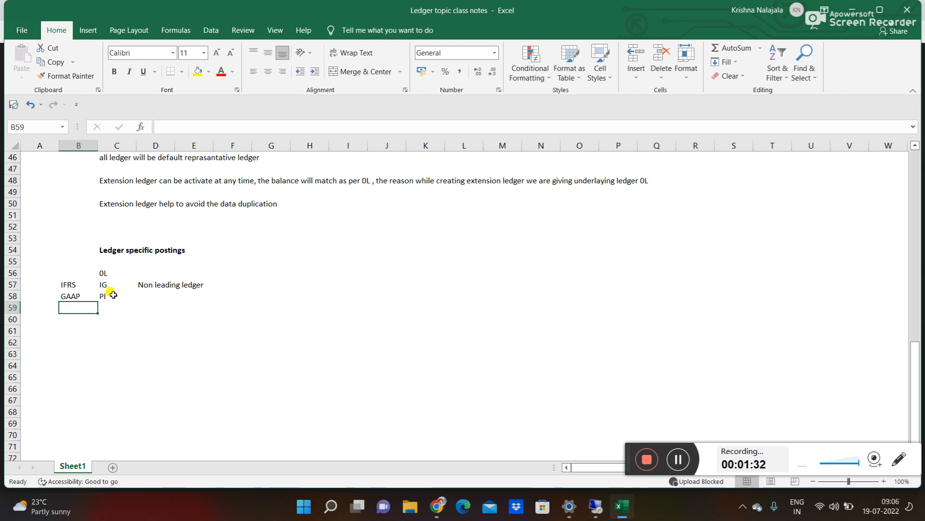
left_click(8, 285)
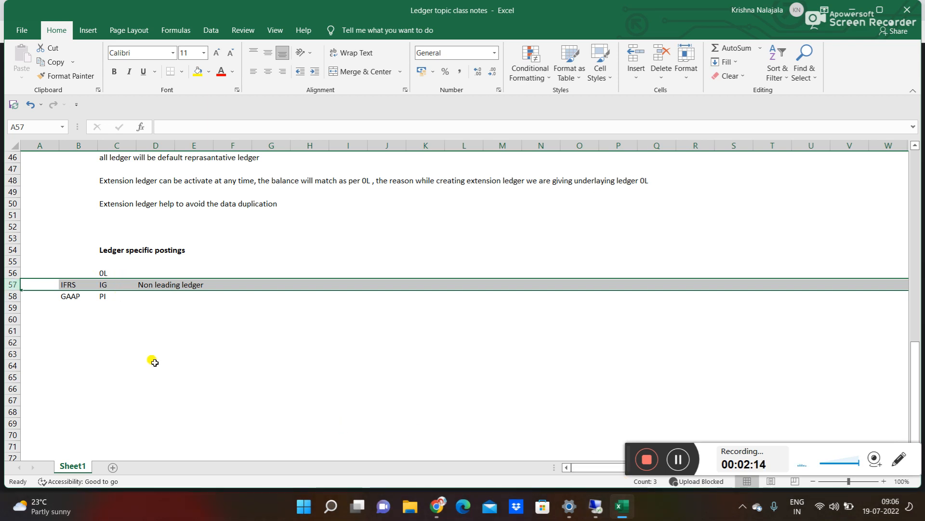
Enter the transaction codes FB01L/FB50L in F54 beside the Ledger specific postings heading.
left_click(235, 248)
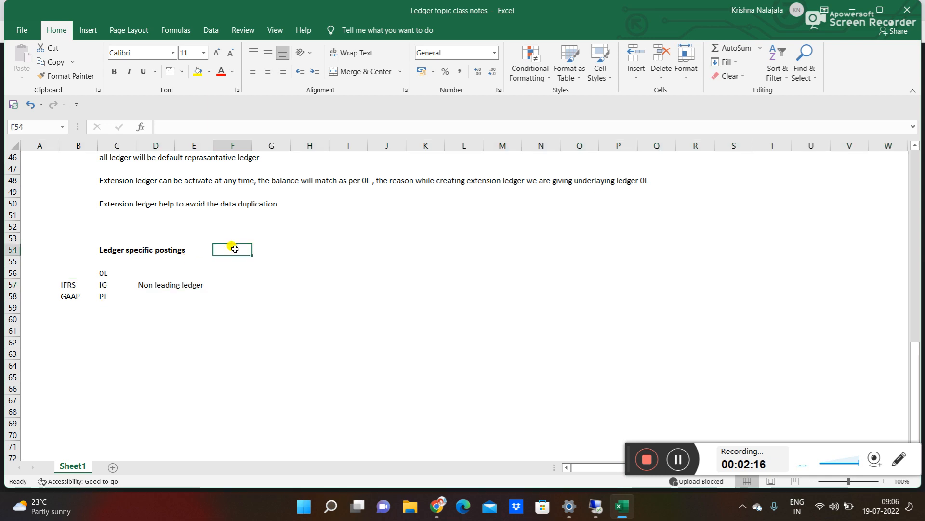
type("FB01L/")
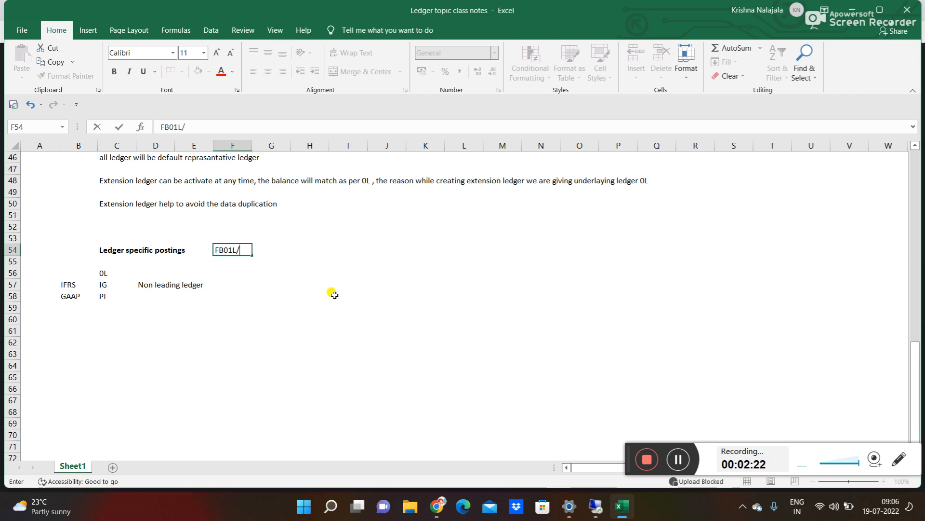
type("FB50")
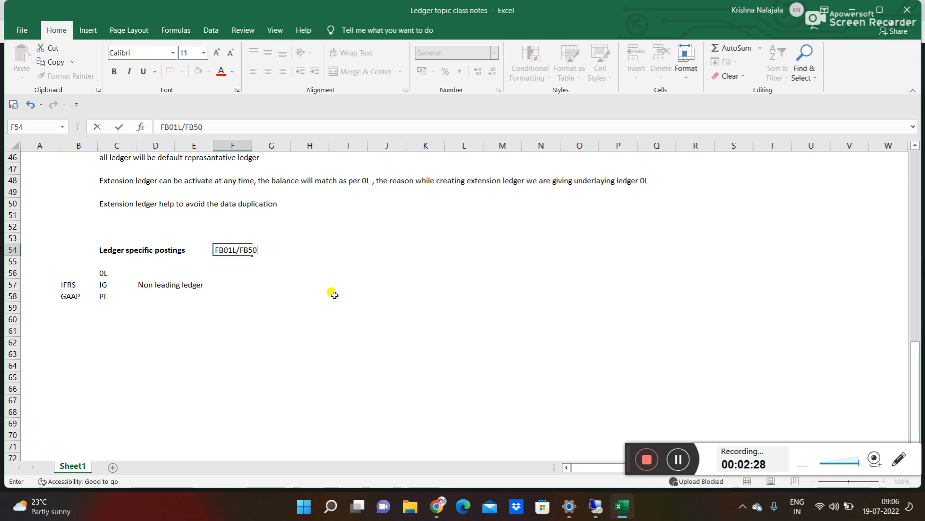
type("L")
key("Return")
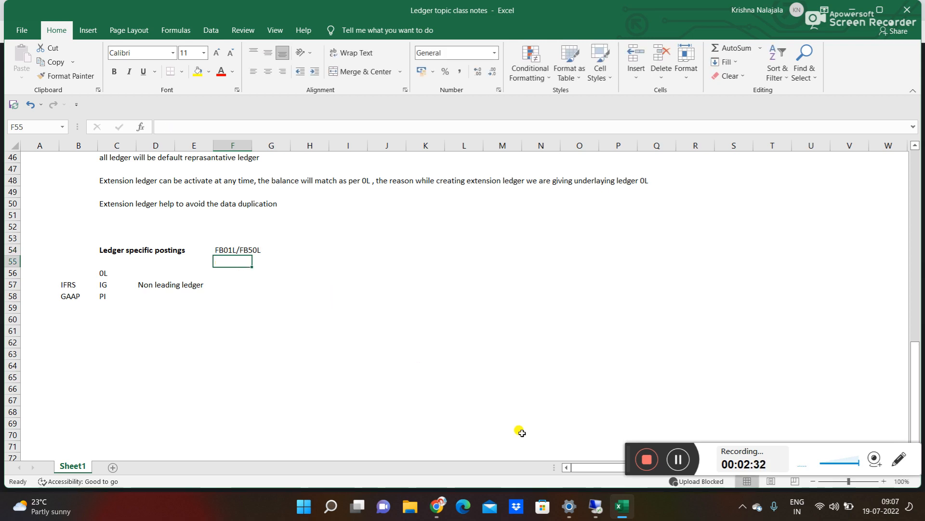
Switch to SAP Easy Access and expand Accounting, Financial Accounting and General Ledger down to the Document Entry transactions.
left_click(596, 506)
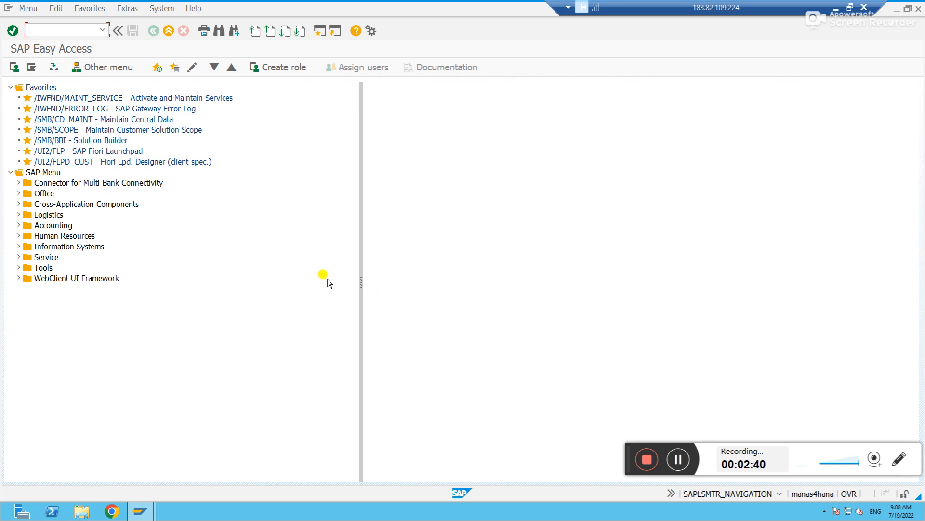
left_click(18, 225)
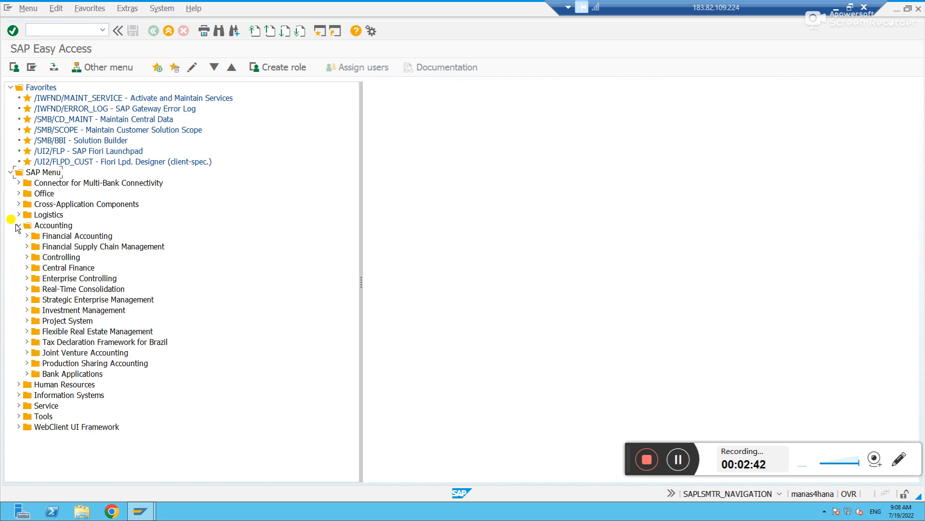
left_click(27, 235)
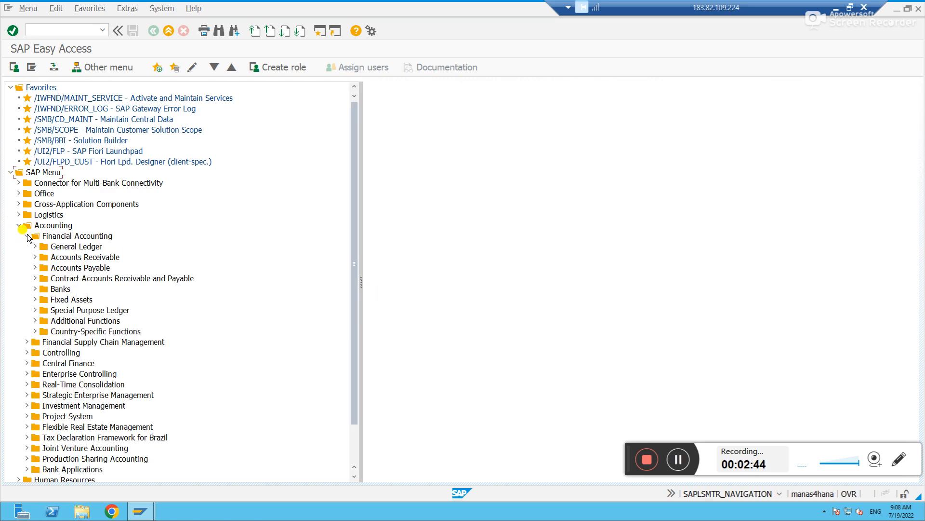
left_click(35, 246)
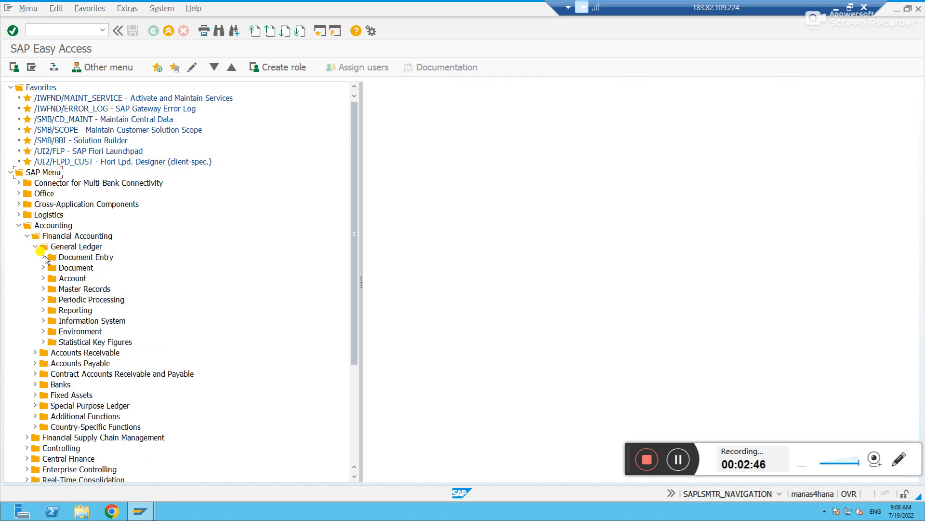
left_click(43, 257)
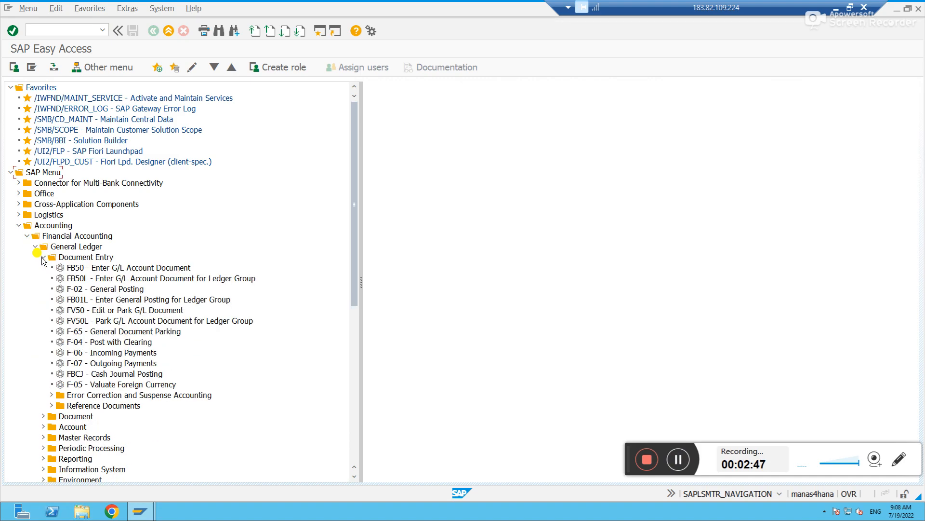
Open transaction FB01L, Enter General Posting for Ledger Group.
left_click(100, 279)
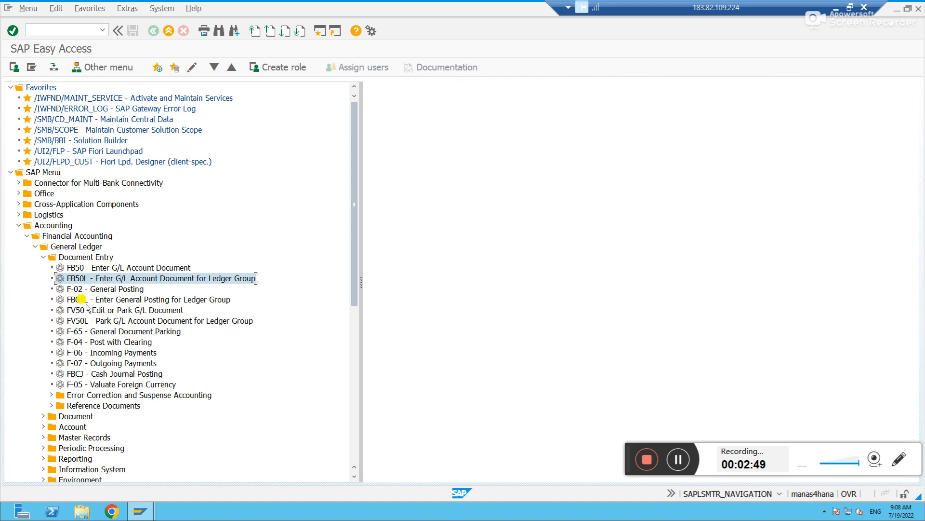
left_click(77, 299)
double_click(100, 300)
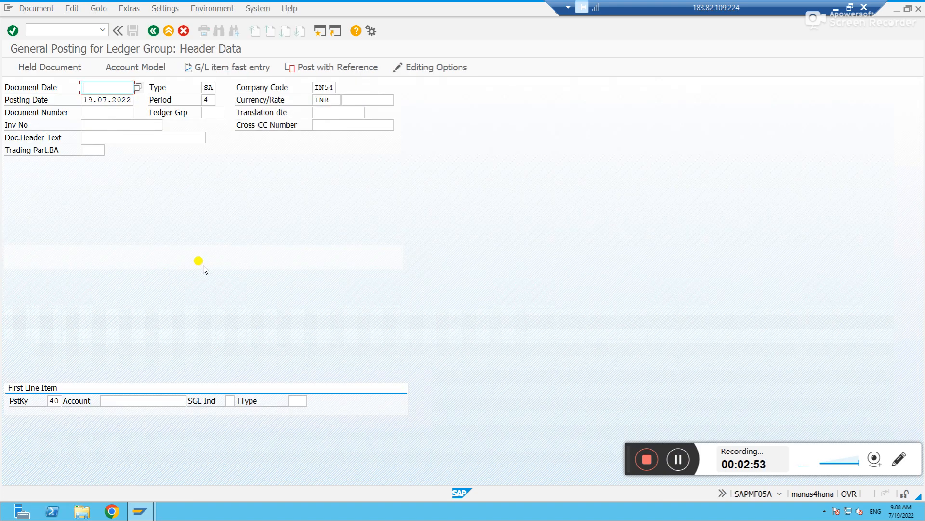
Set the document date of the general posting to 19072022.
type("19072022")
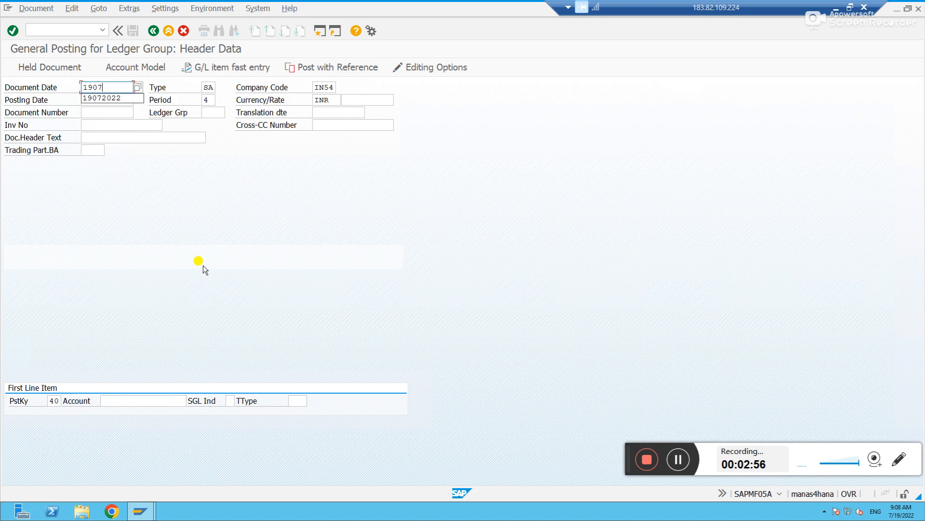
key("Tab")
key("Tab")
key("Tab")
key("Tab")
key("Tab")
key("Tab")
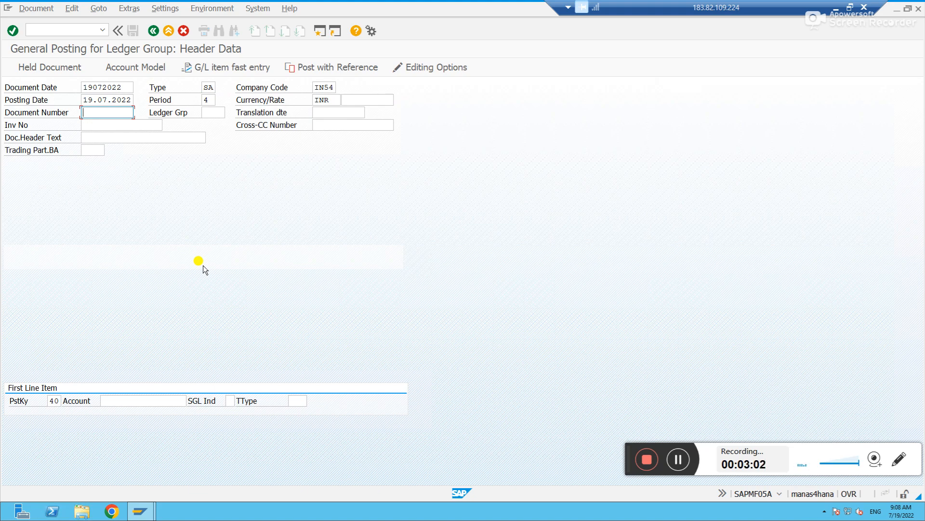
Set the ledger group to IG and the document header text to "ledger specific posting".
left_click(215, 114)
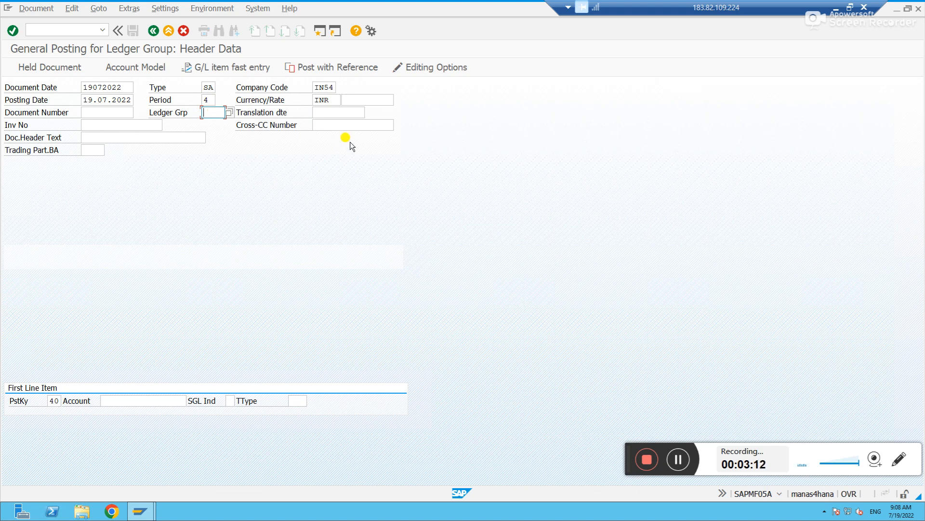
type("IG")
left_click(163, 137)
type("le")
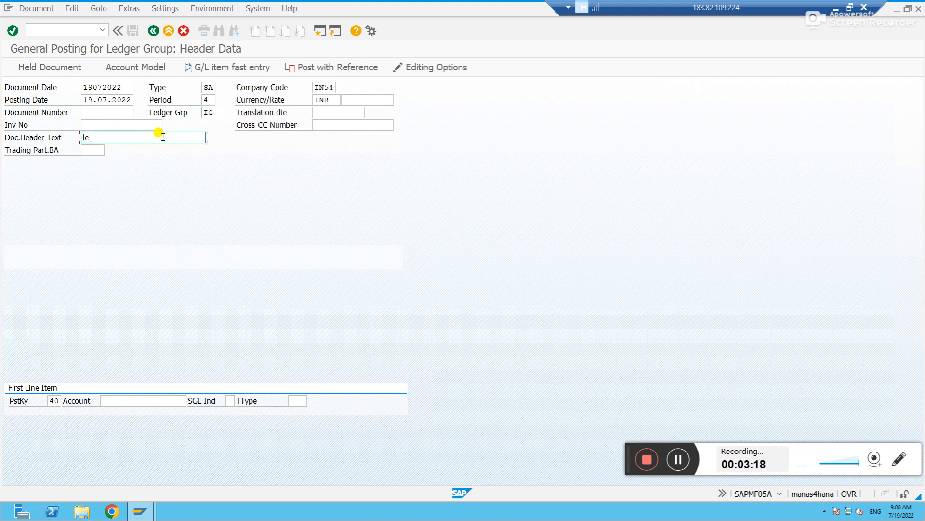
type("dger specific posting")
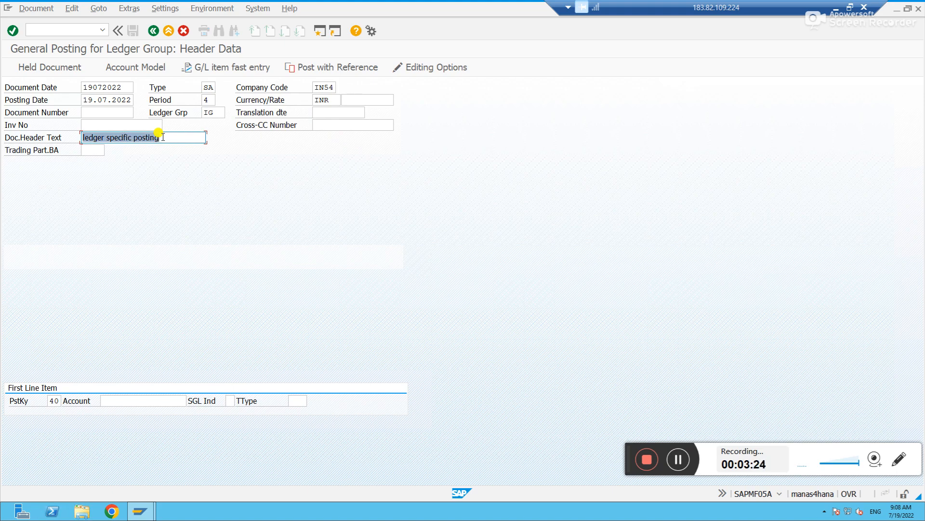
Submit the general posting header for ledger group IG and read the long text of the number range message.
left_click(113, 399)
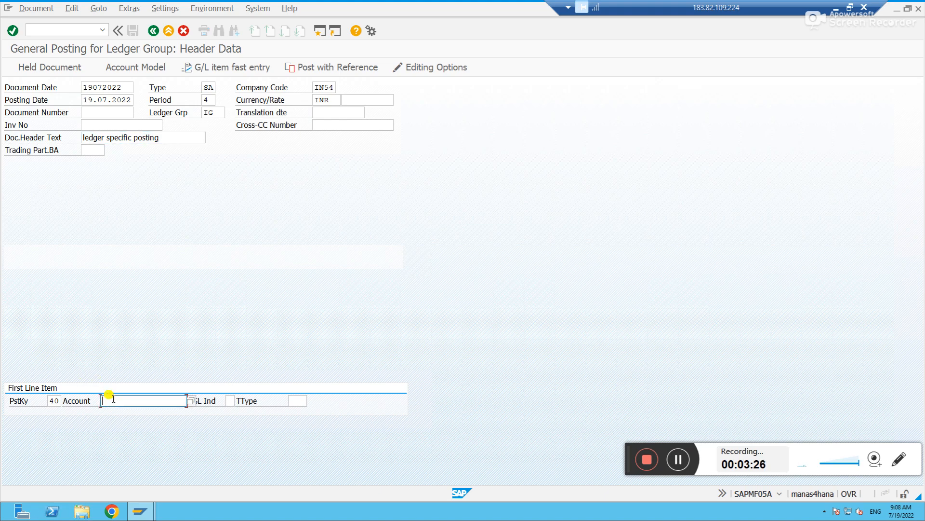
key("Return")
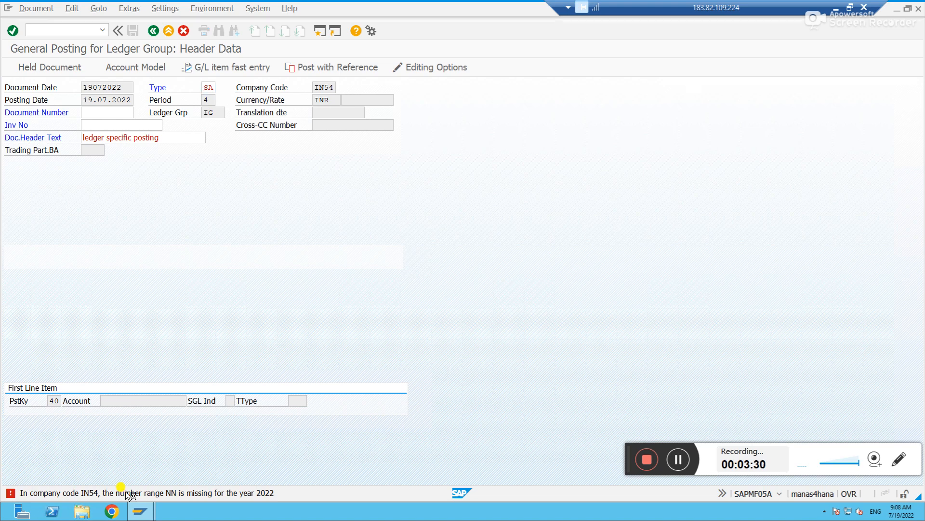
double_click(127, 493)
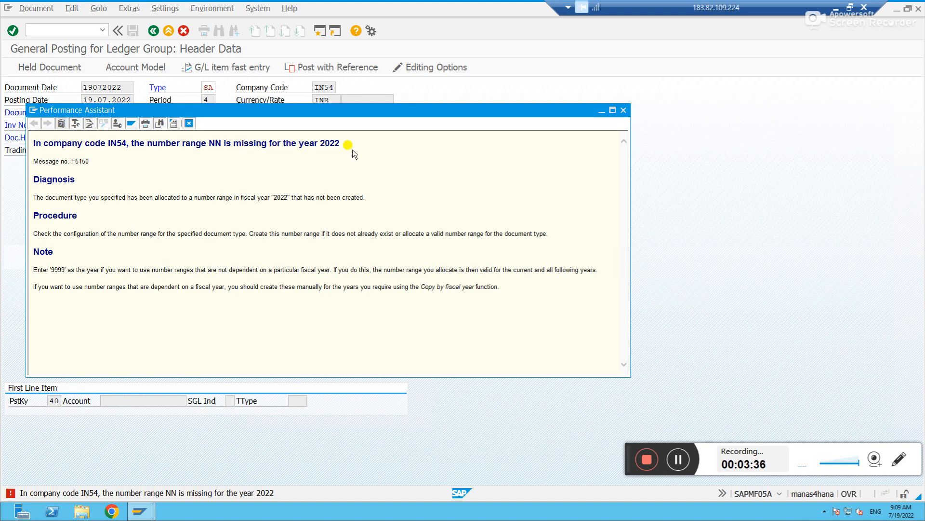
left_click(624, 110)
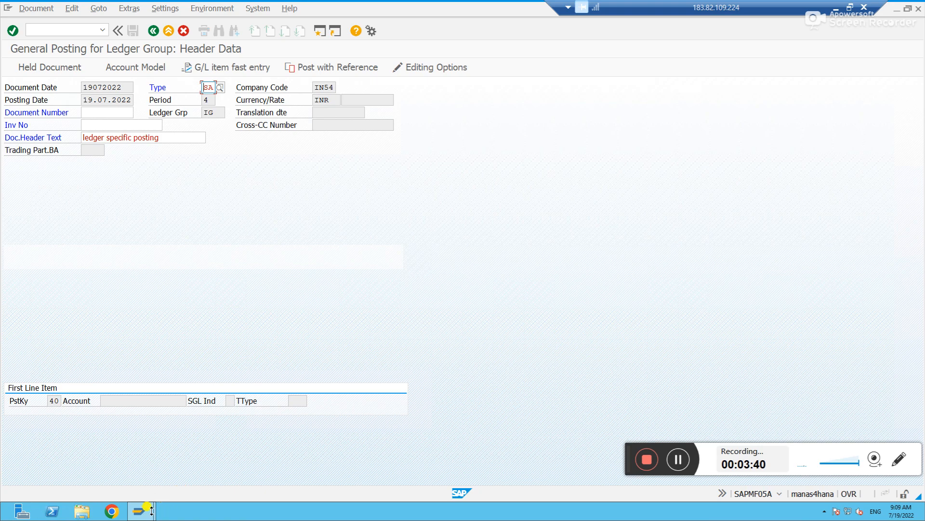
Open a new SAP session and display the SAP Reference IMG through transaction SPRO.
mouse_move(148, 514)
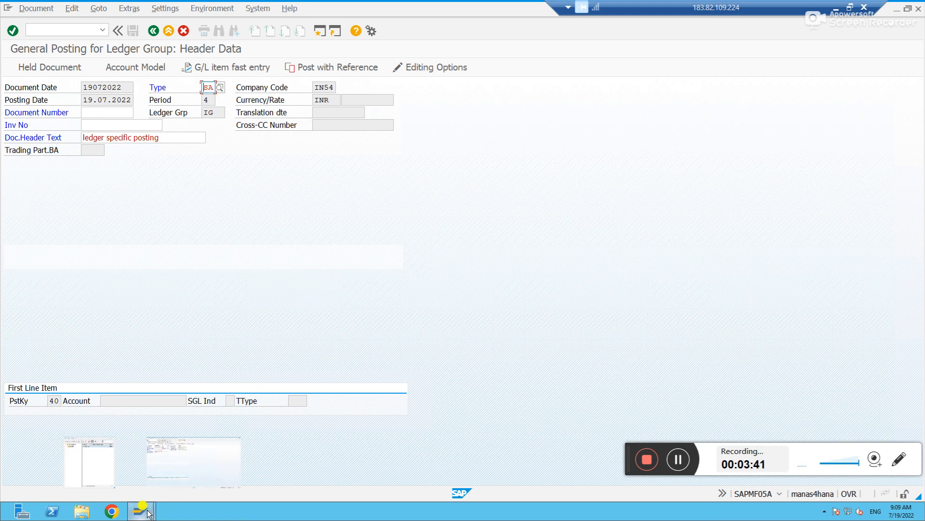
left_click(179, 459)
key("ctrl+n")
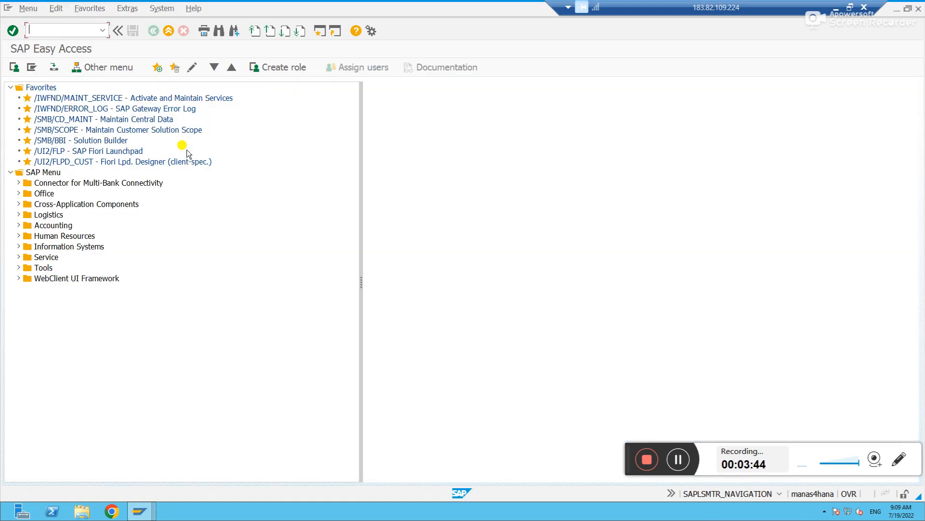
type("spro")
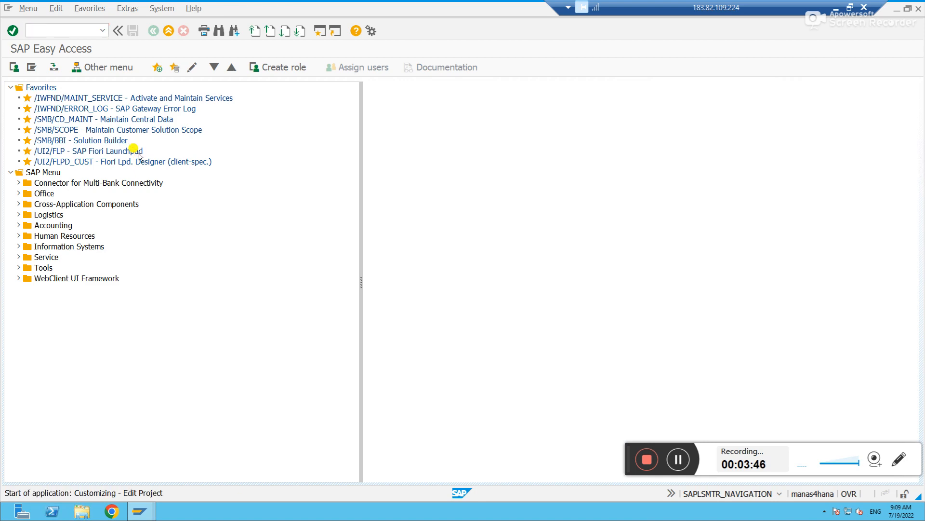
key("Return")
left_click(53, 68)
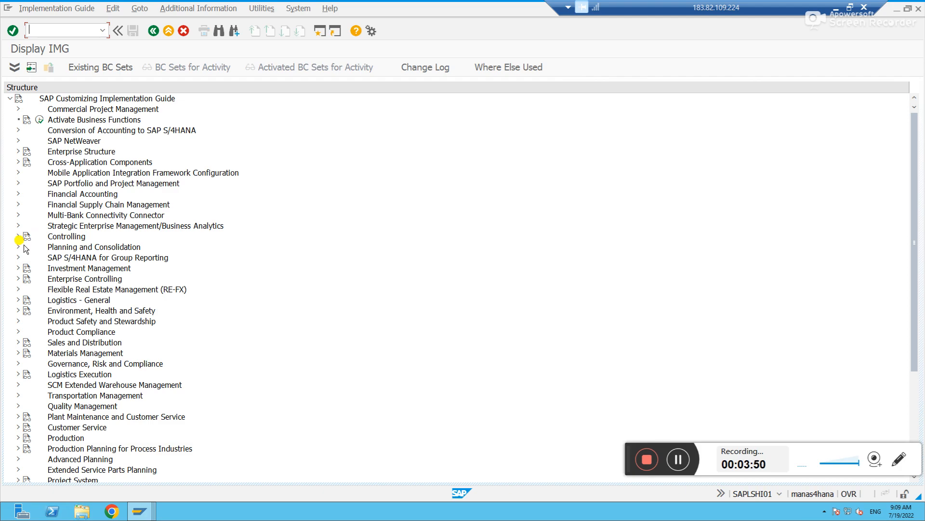
Open Define Document Types in a Ledger under Financial Accounting Global Settings, Document, Document Types, with ledger IG as work area.
left_click(18, 194)
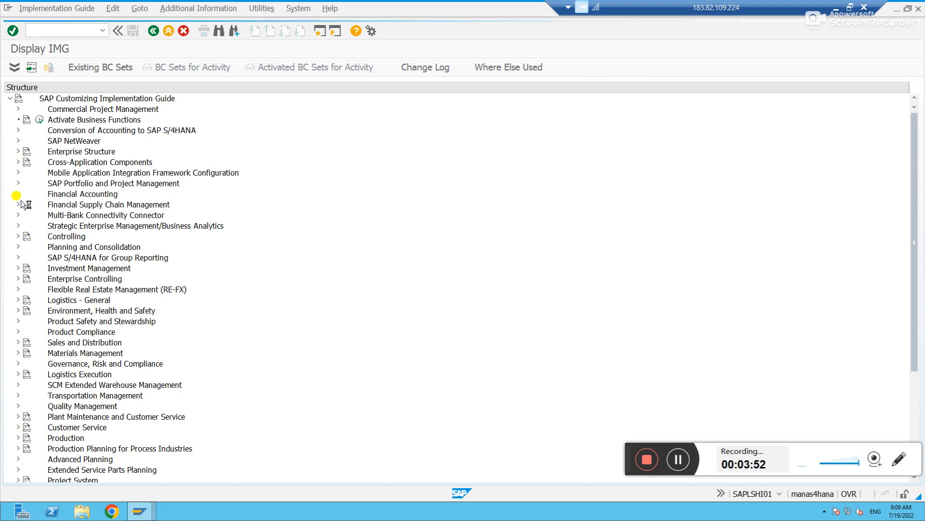
left_click(25, 205)
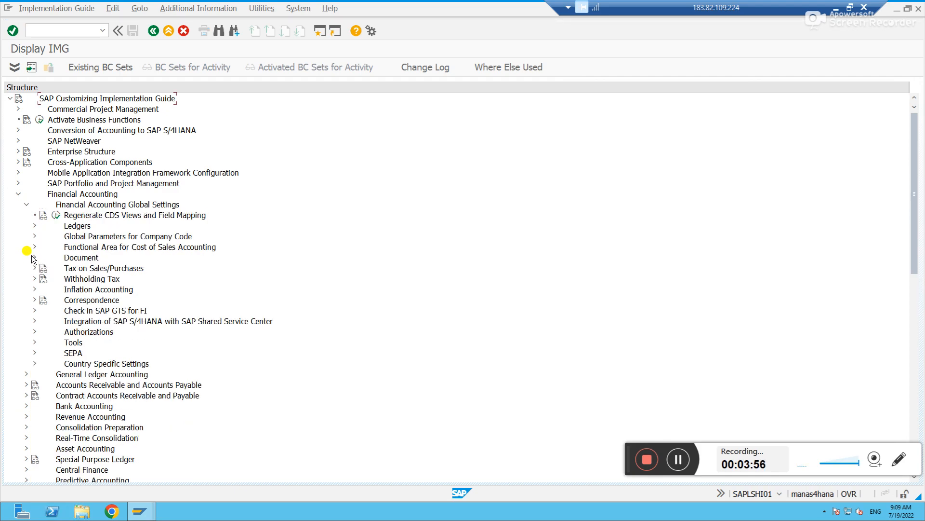
left_click(35, 258)
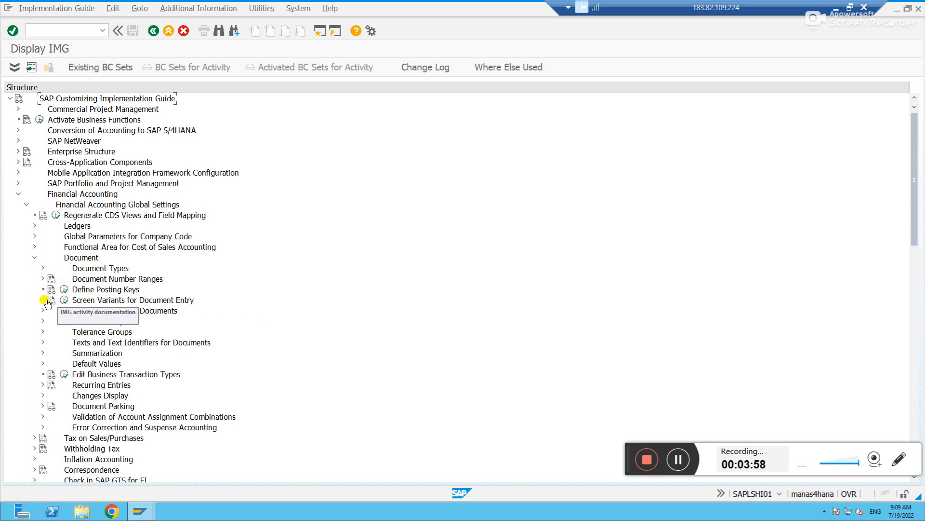
left_click(43, 268)
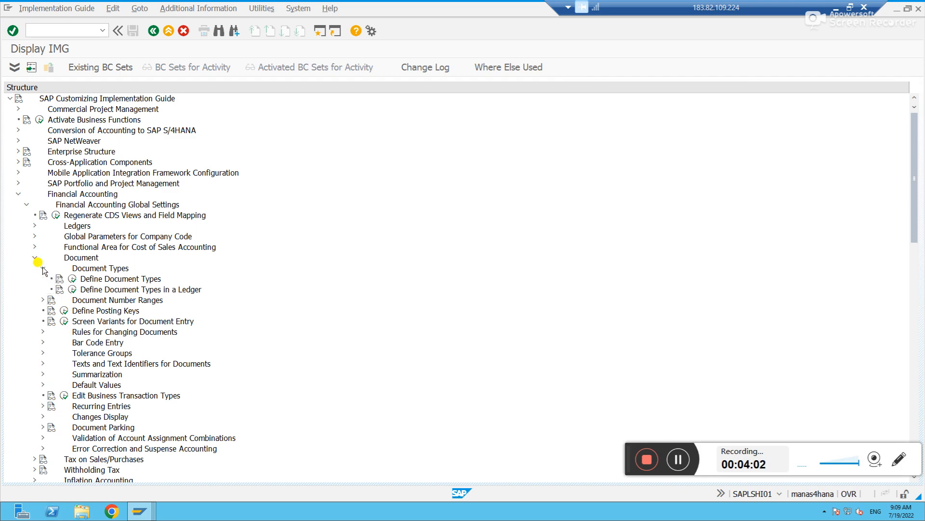
left_click(72, 290)
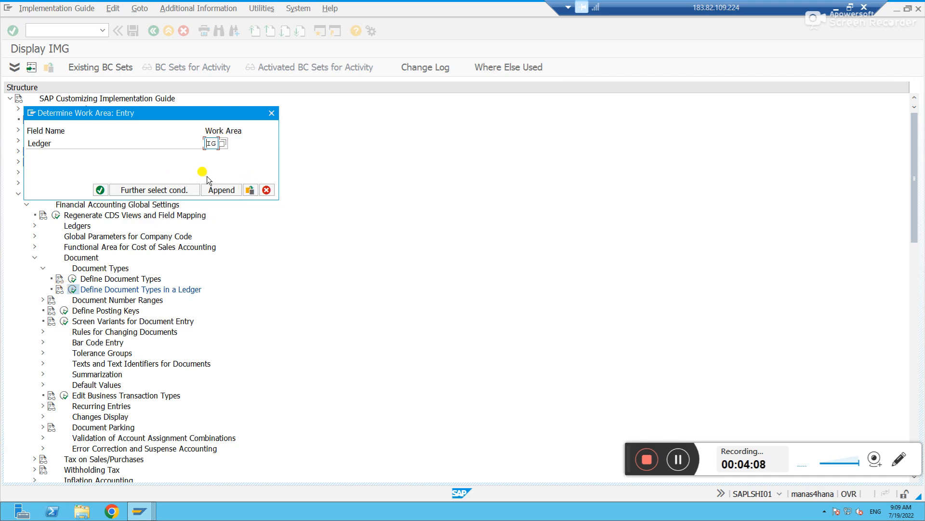
key("Return")
Delete the document type SA entry with number range NN for ledger IG and save it to the proposed customizing request.
left_click(9, 137)
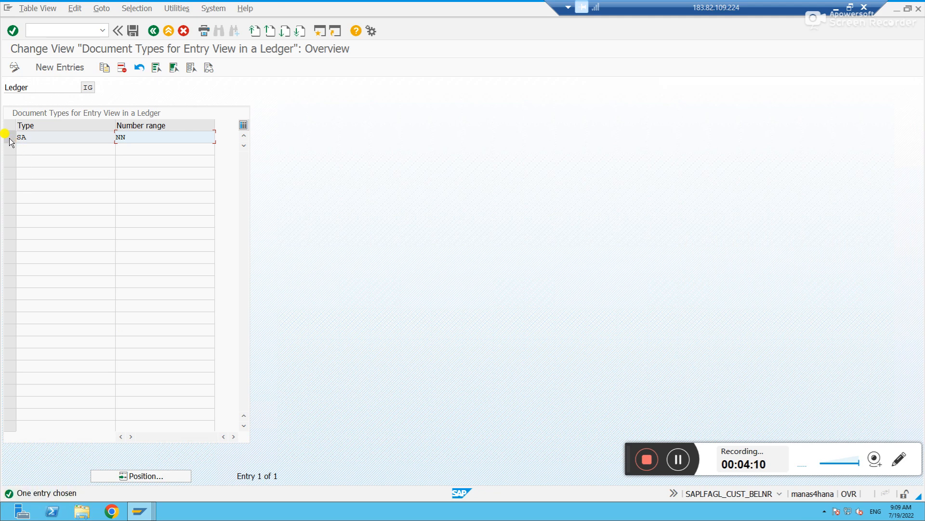
left_click(120, 68)
key("Return")
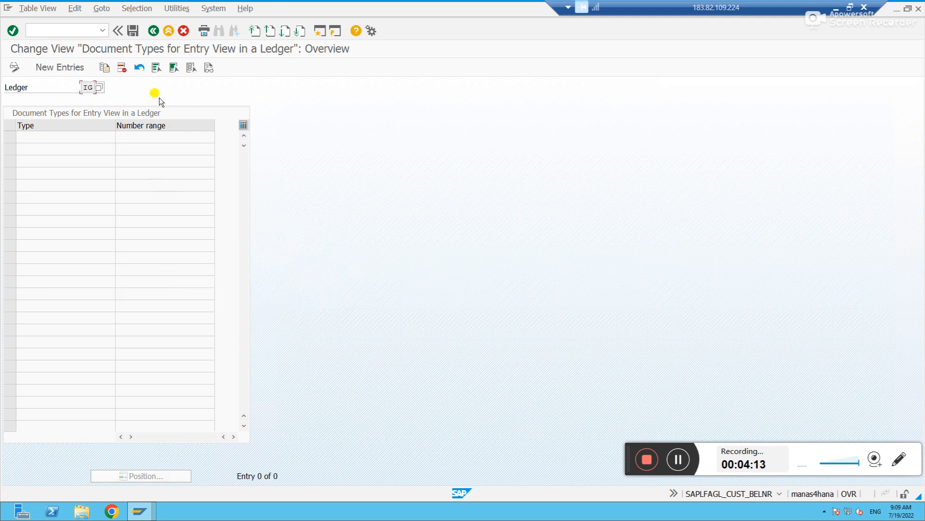
left_click(134, 32)
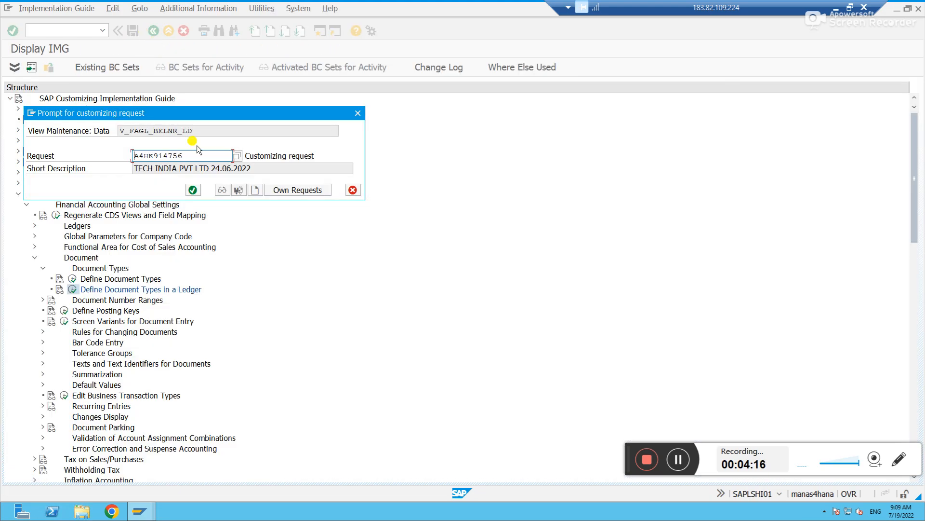
left_click(191, 190)
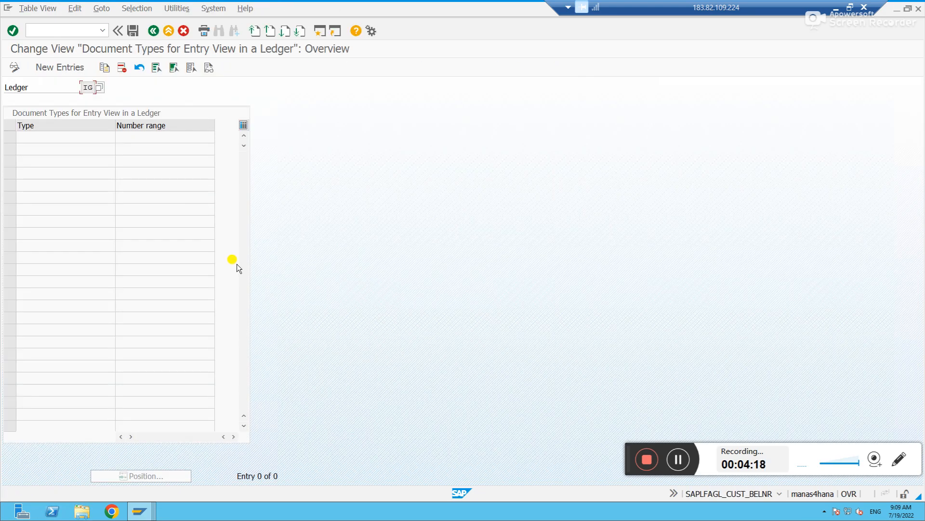
Return to the general posting session and restart transaction FB01L with a blank header.
key("alt+Tab")
key("ctrl+slash")
type("/nfb01n")
key("BackSpace")
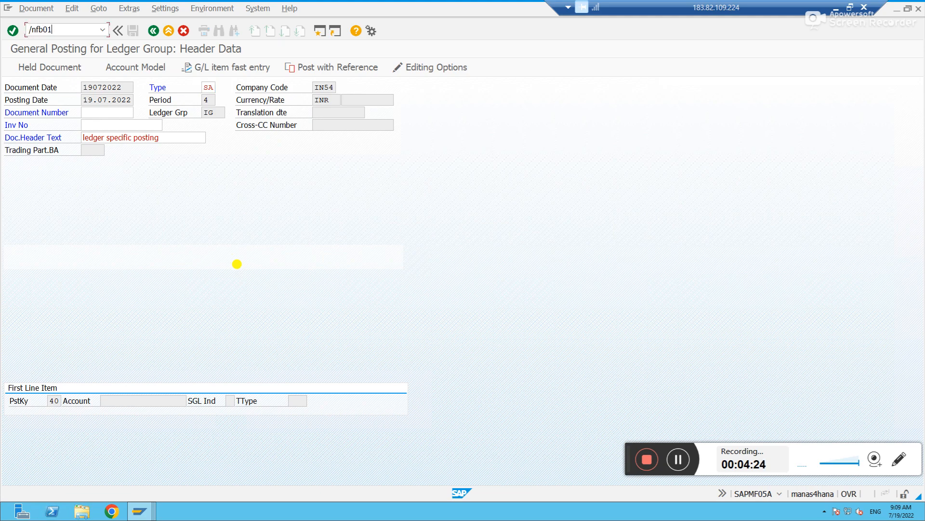
key("Return")
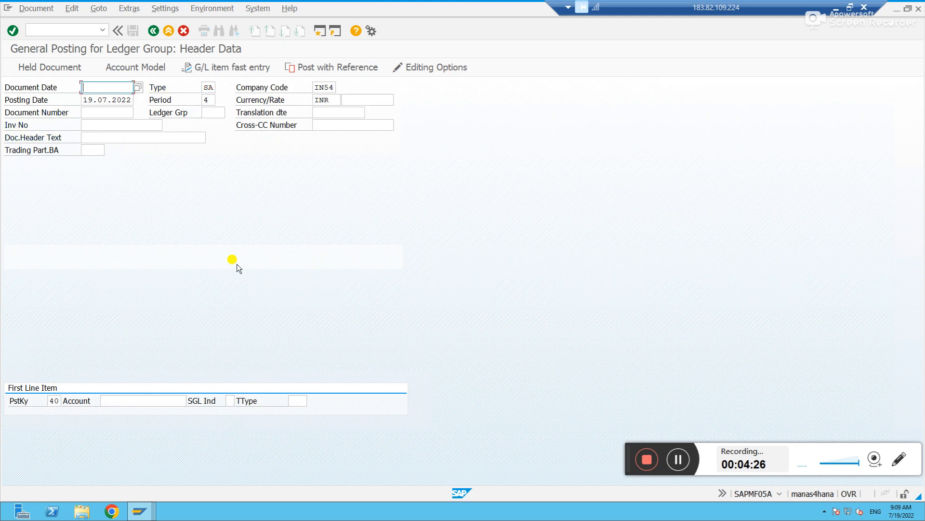
Fill in the posting header with document date 19072022, ledger group IG and header text "ledger specific posting".
type("19072022")
key("Tab")
key("Tab")
key("Tab")
key("Tab")
key("Tab")
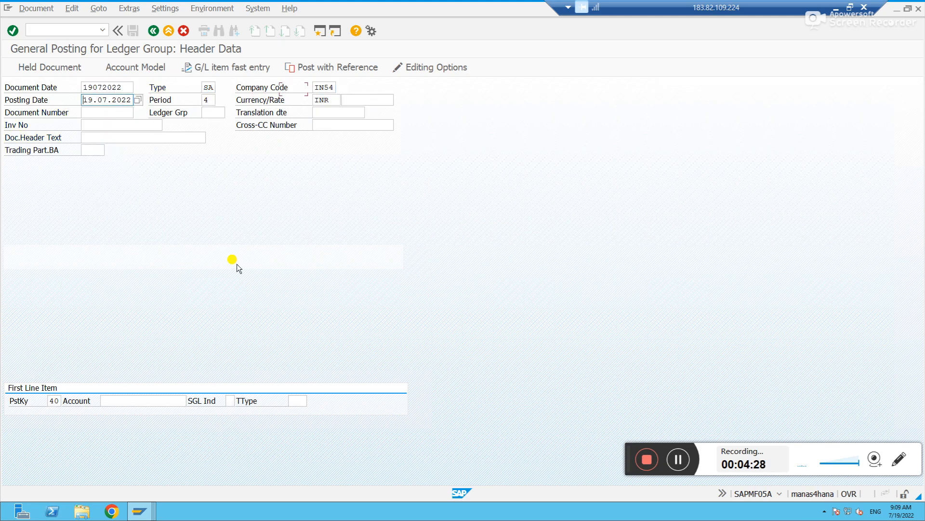
key("Tab")
key("Tab")
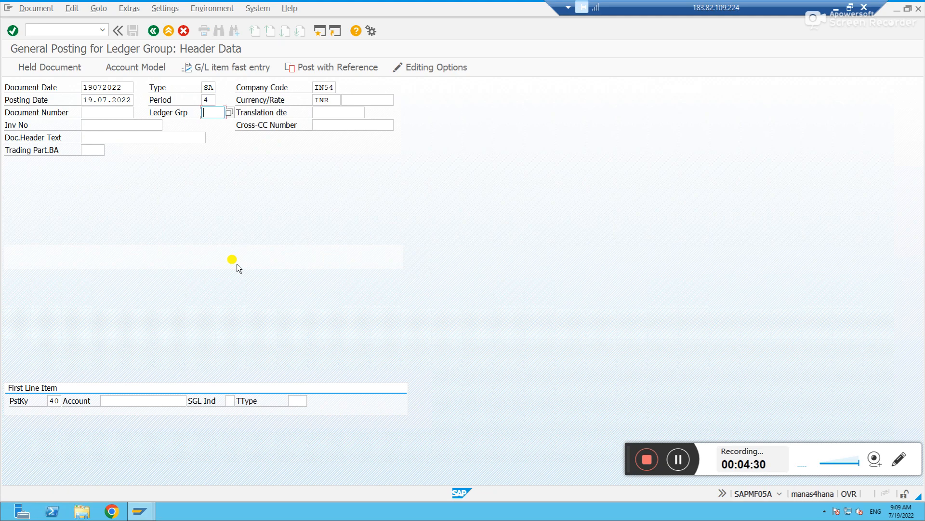
type("IG")
left_click(121, 137)
key("Return")
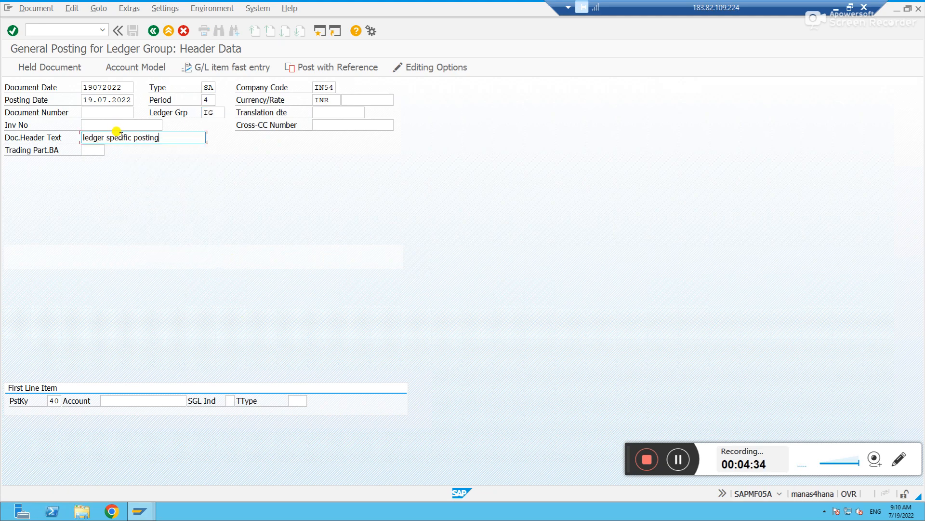
Submit the header without an account and read the diagnosis and procedure for document type SA in ledger IG.
left_click(129, 400)
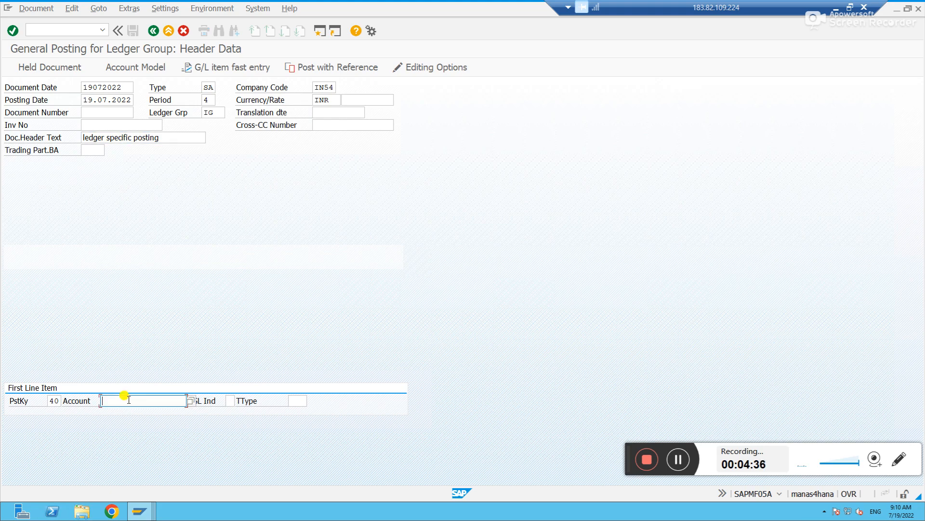
key("Return")
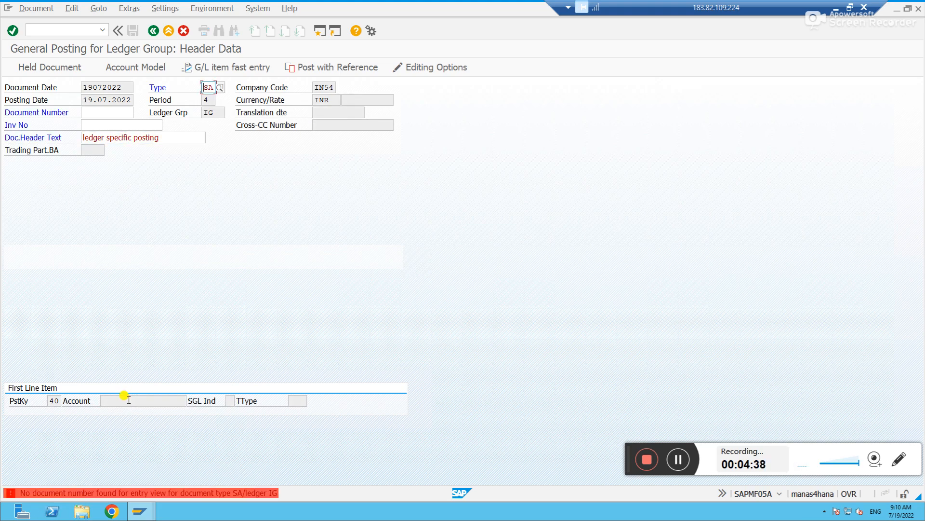
left_click(194, 492)
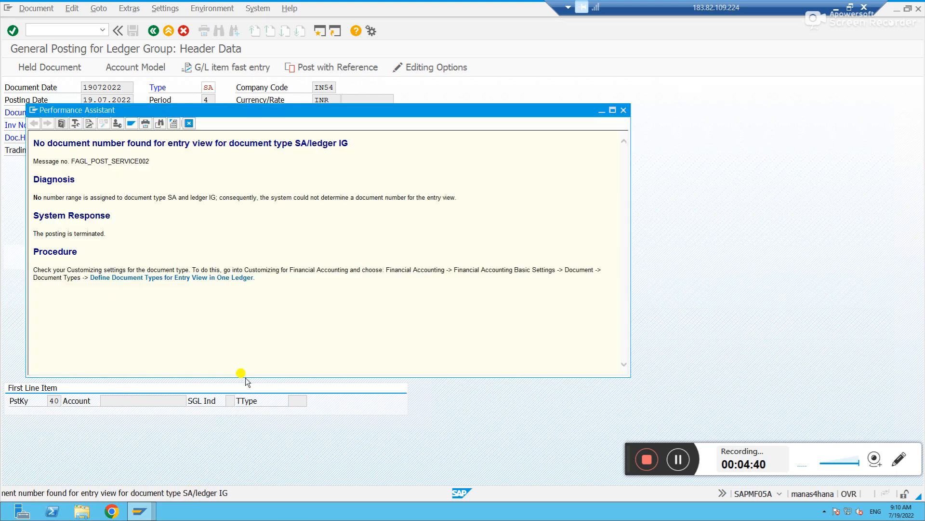
triple_click(83, 164)
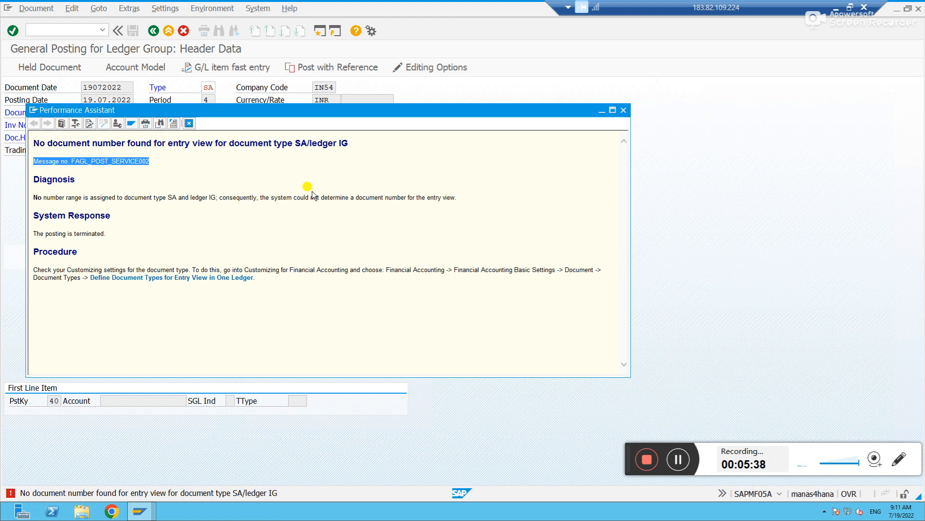
left_click(623, 111)
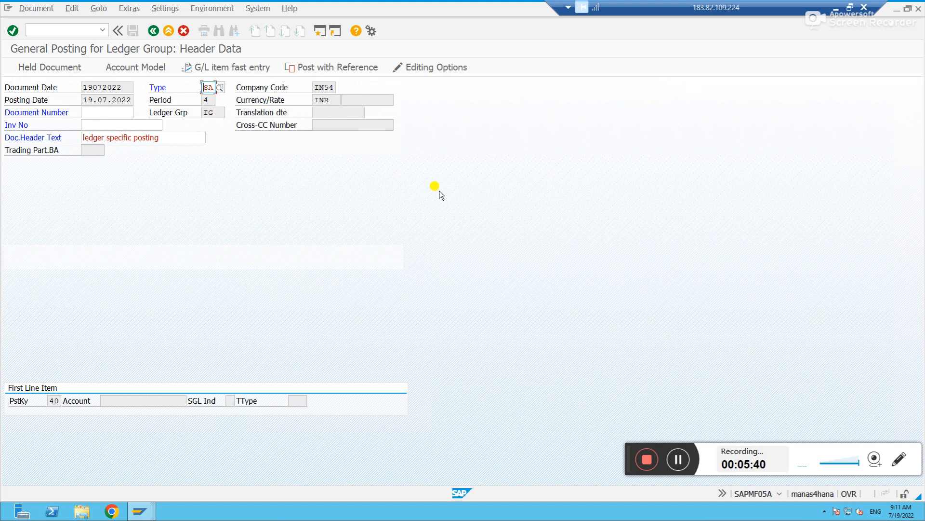
Leave the ledger group posting and open the Enter G/L Account Posting transaction.
key("ctrl+slash")
type("/nfb50")
key("Return")
Set the document date of the G/L account posting to 19072022, keeping the default type, company code and currency.
type("1907200")
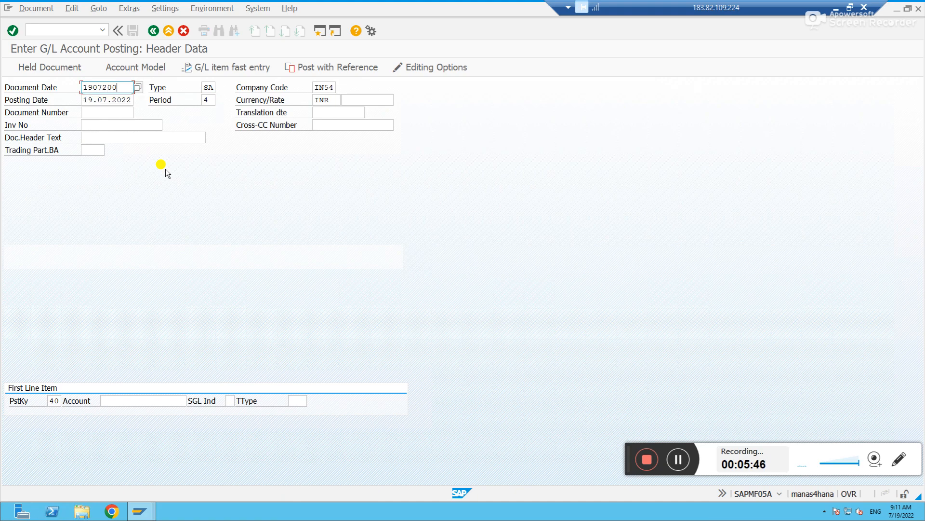
key("BackSpace")
type("22")
key("Tab")
key("Tab")
key("Tab")
key("Tab")
key("Tab")
key("Tab")
key("Tab")
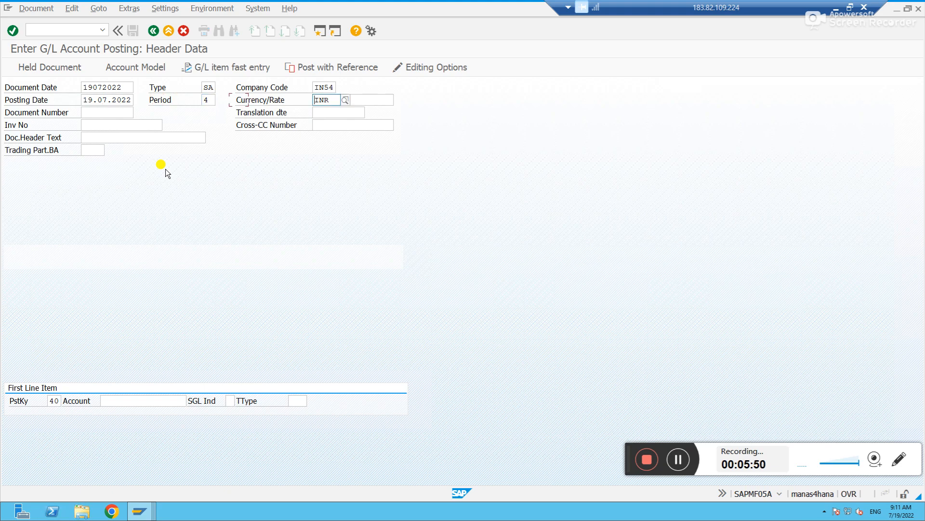
key("Tab")
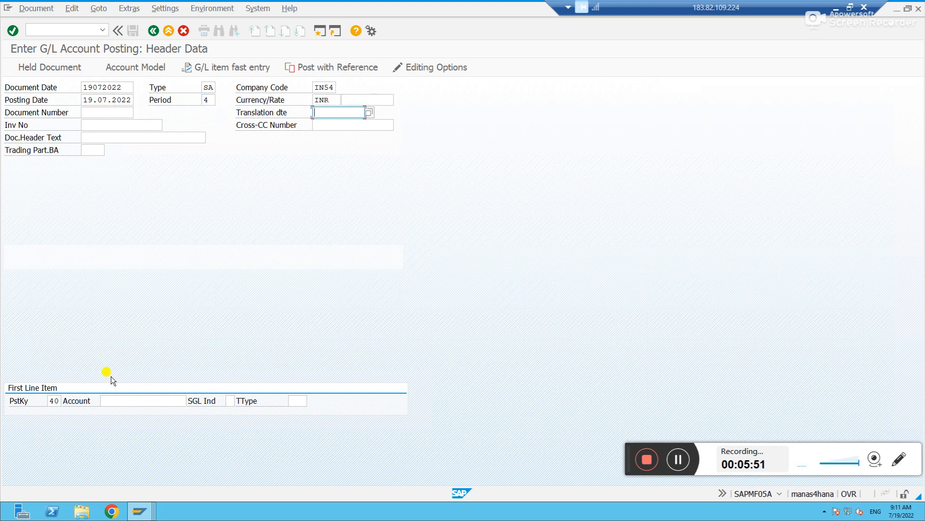
Choose the Rent G/L account for the first line item with posting key 40 and proceed to its item entry.
left_click(123, 400)
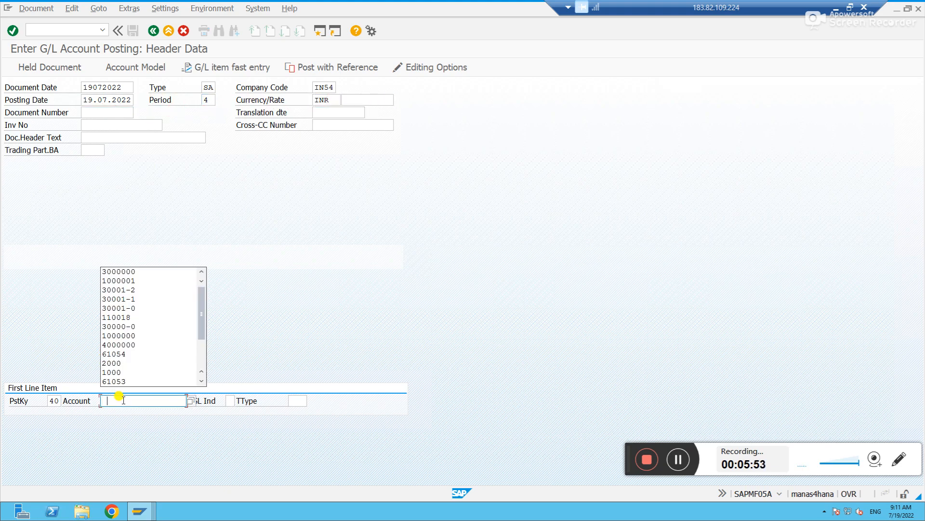
key("Down")
key("Up")
key("Return")
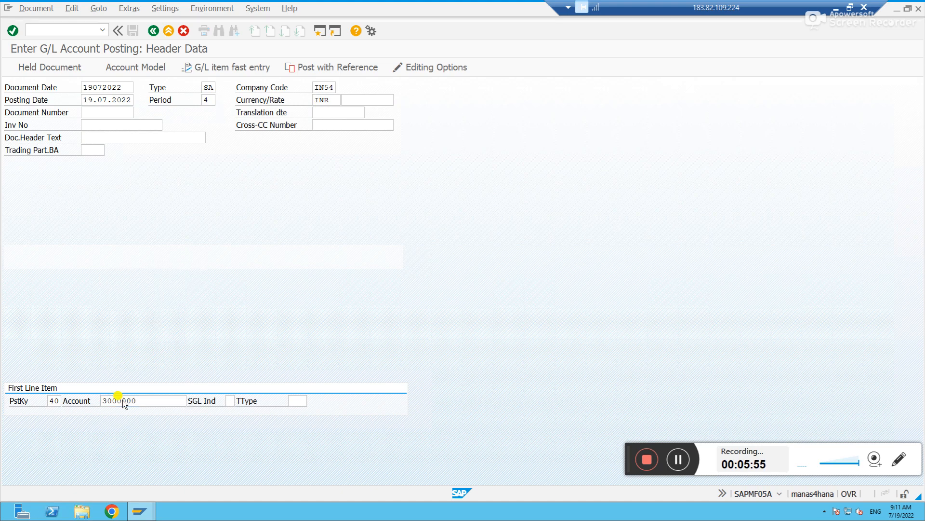
key("Return")
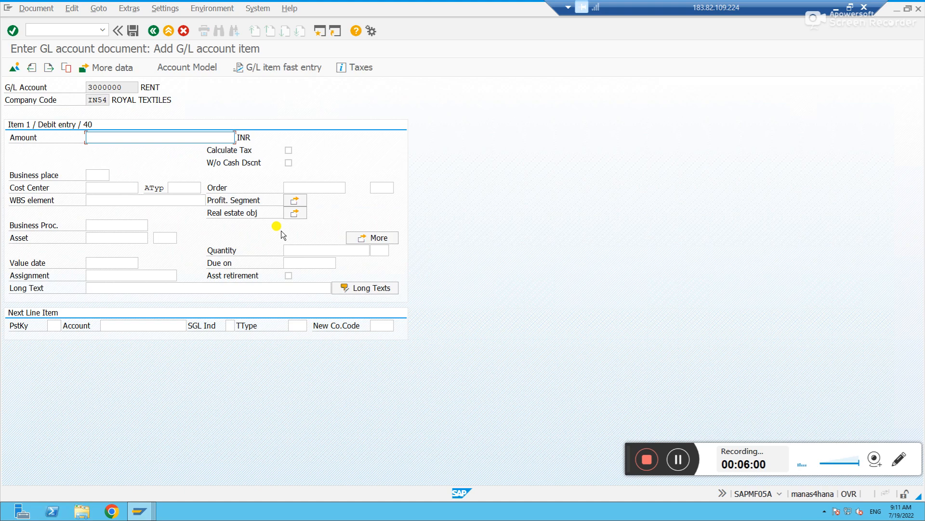
Open another SAP session and start transaction FBN1 for accounting document number ranges.
key("ctrl+n")
type("fbn1")
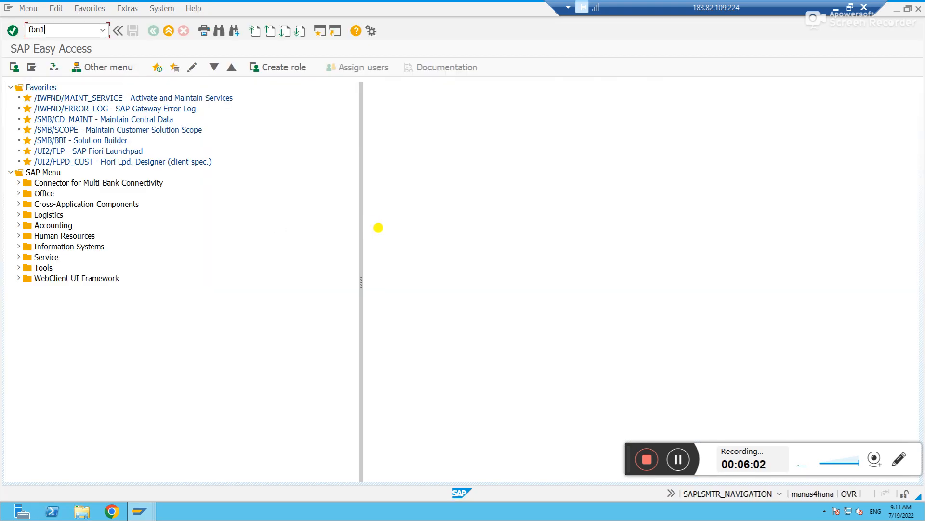
key("Return")
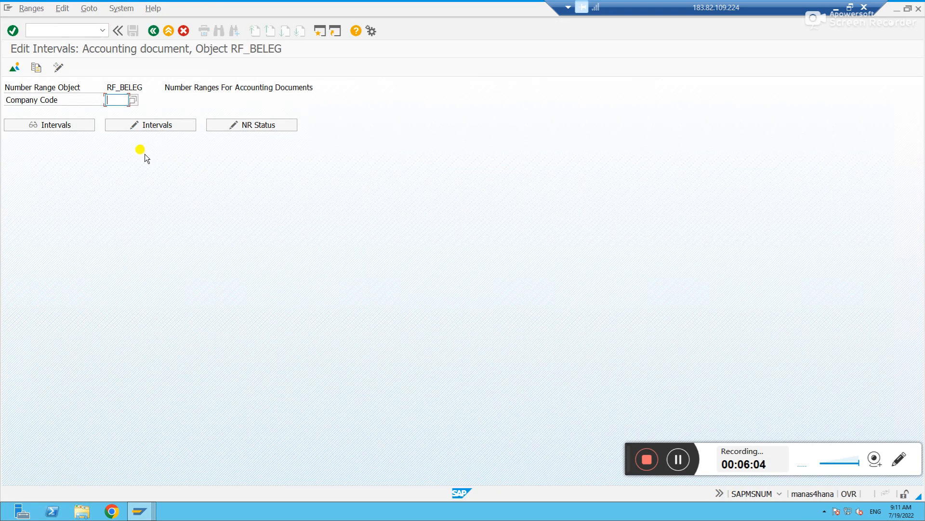
Start transaction OBA7, switch the document types to display mode and open the details of document type SA.
key("ctrl+slash")
type("/noba7")
key("Return")
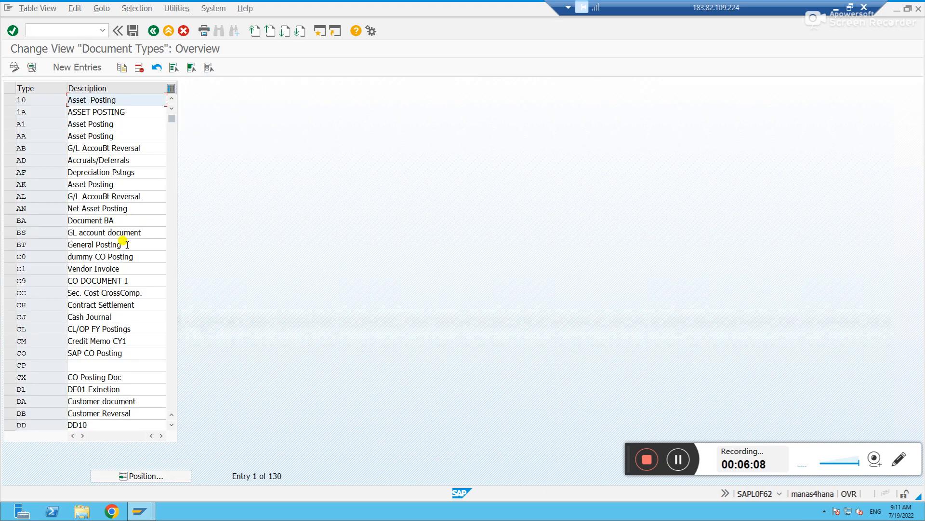
left_click(14, 67)
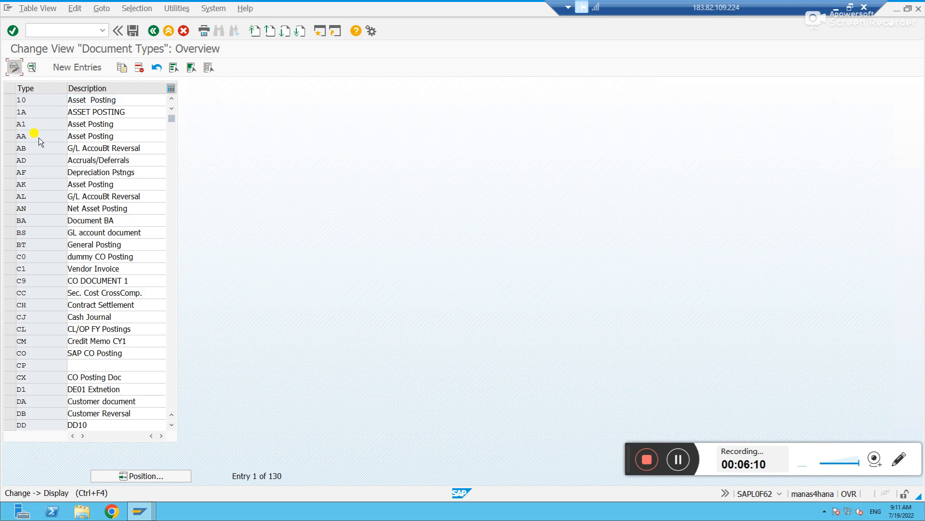
left_click(143, 476)
type("SA")
key("Return")
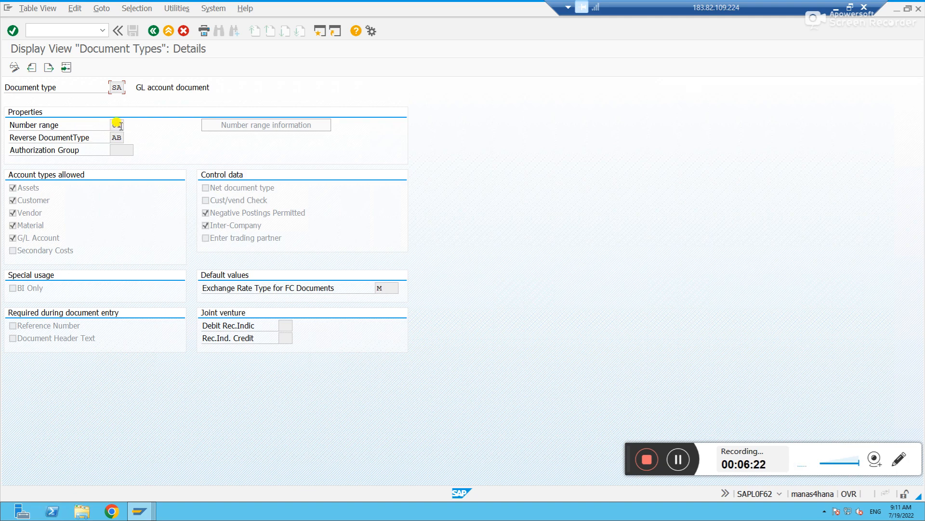
Start FBN1 in another session and display the accounting document number range intervals for company code IN54.
key("shift+F3")
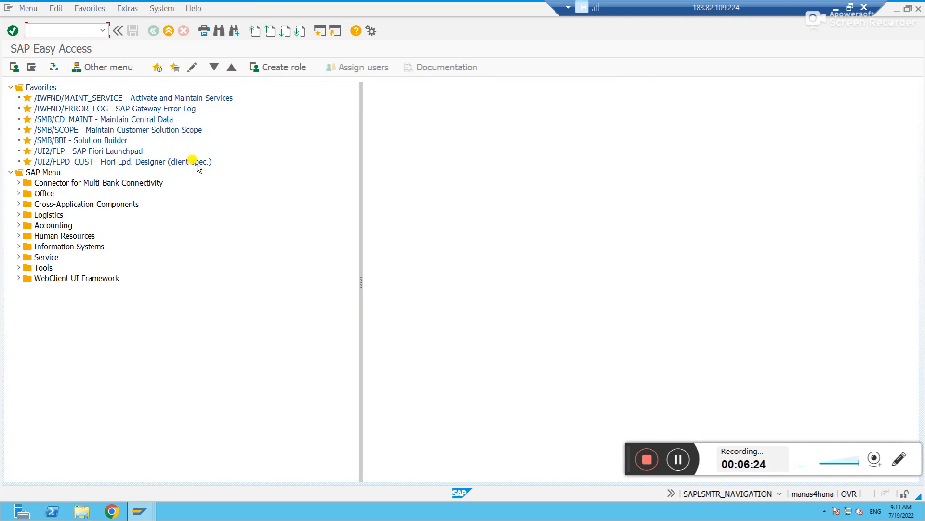
type("fbn1")
key("Return")
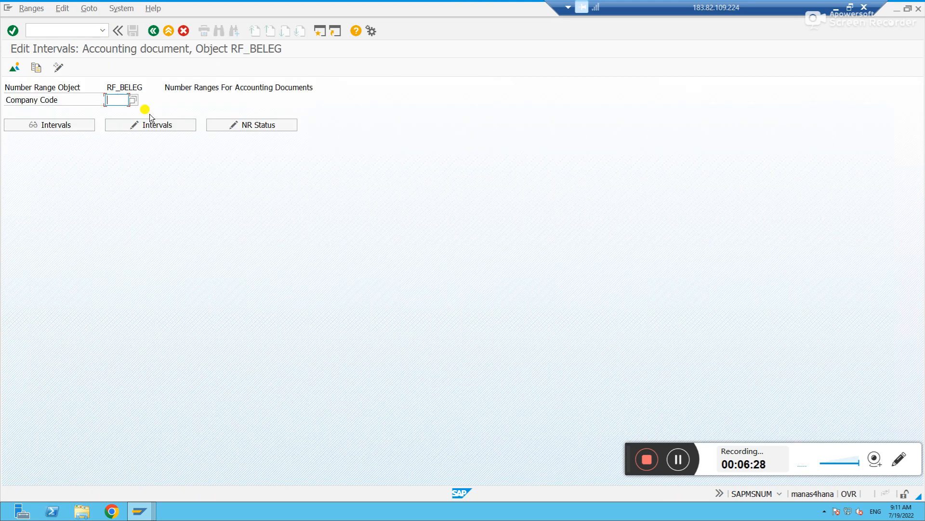
type("in54")
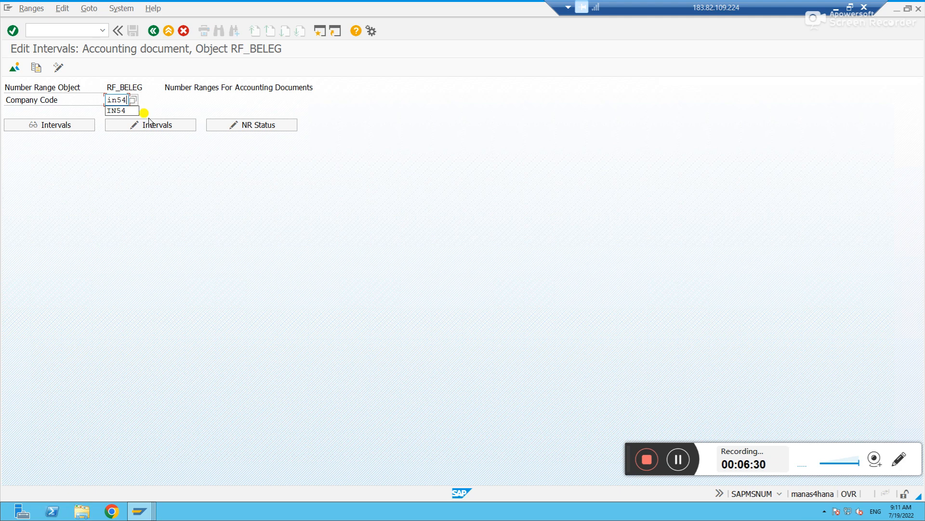
left_click(80, 126)
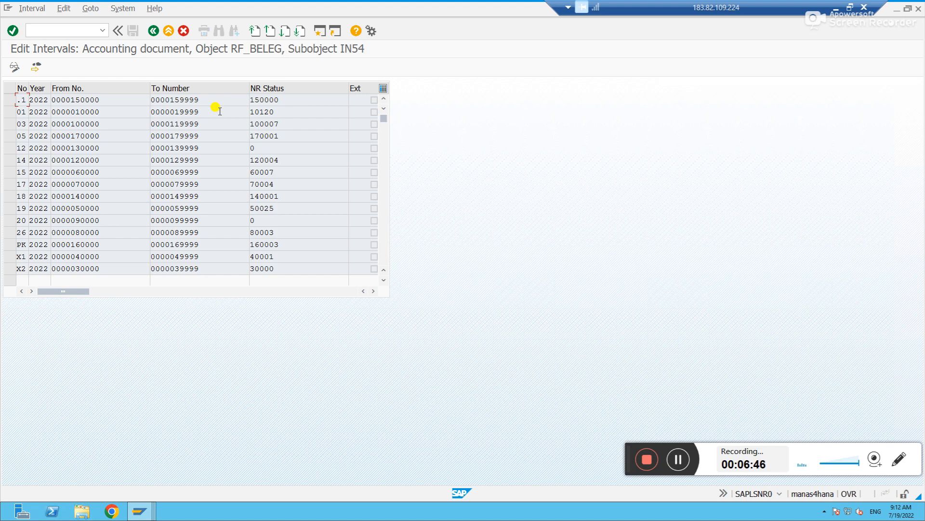
Return to the G/L posting session and set the Rent debit item's amount to 1000.
key("alt+Tab")
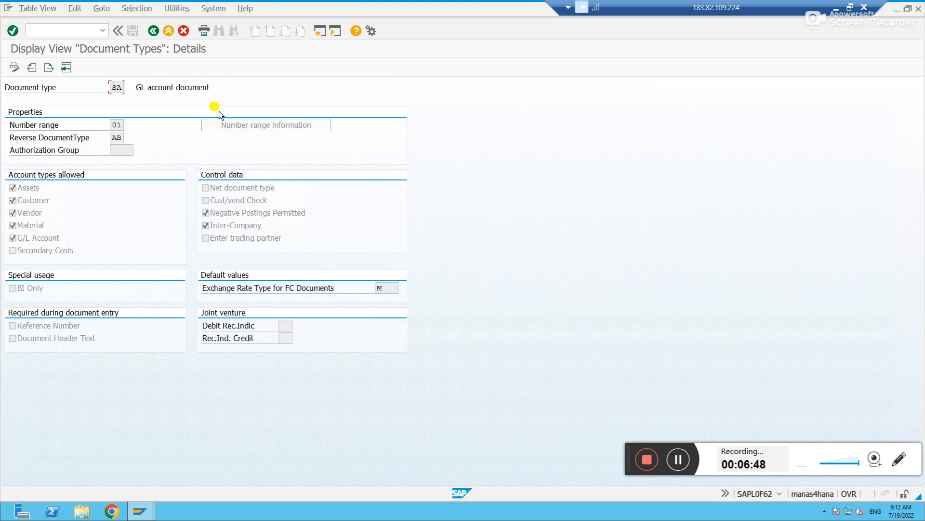
key("alt+Tab")
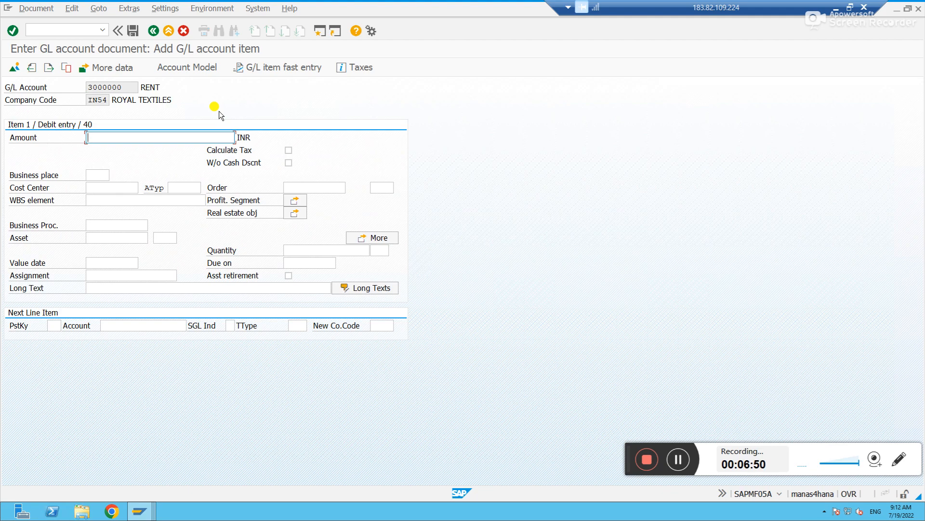
key("F10")
left_click(214, 136)
type("1000")
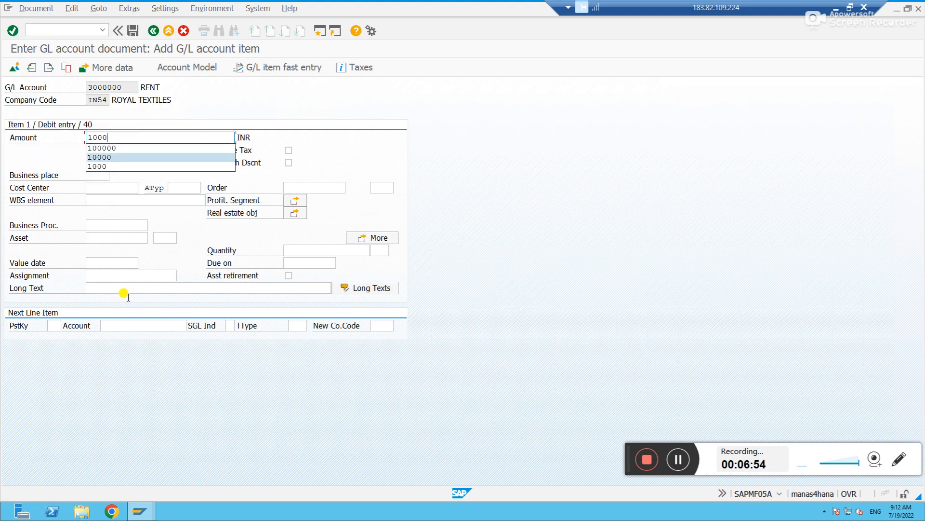
Set the next line item to posting key 50 with the Cash/Bank G/L account and proceed to its entry.
left_click(56, 327)
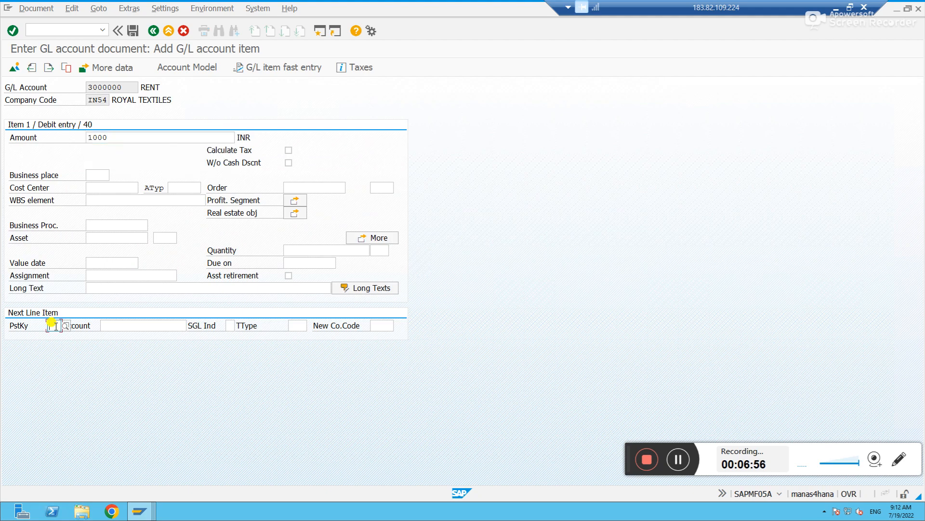
type("50")
key("Tab")
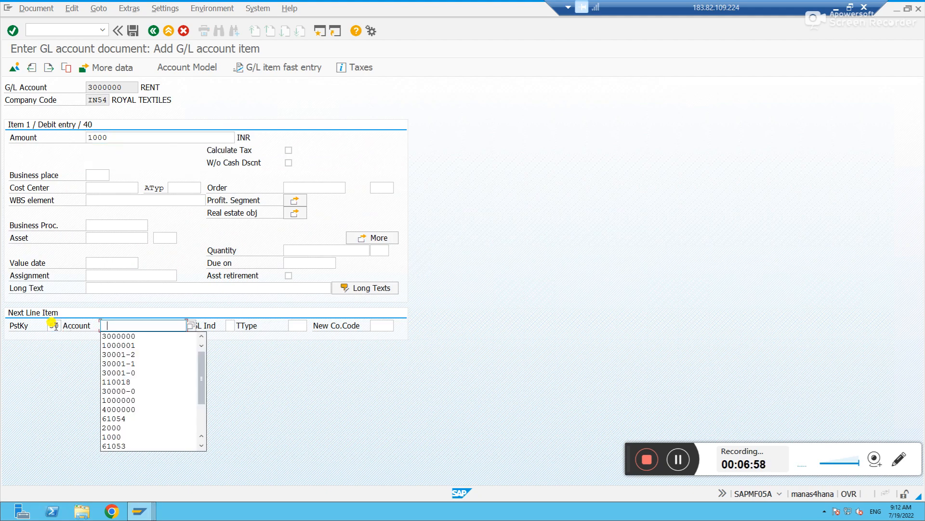
key("Down")
key("Up")
key("BackSpace")
key("Down")
key("Down")
key("Down")
key("Down")
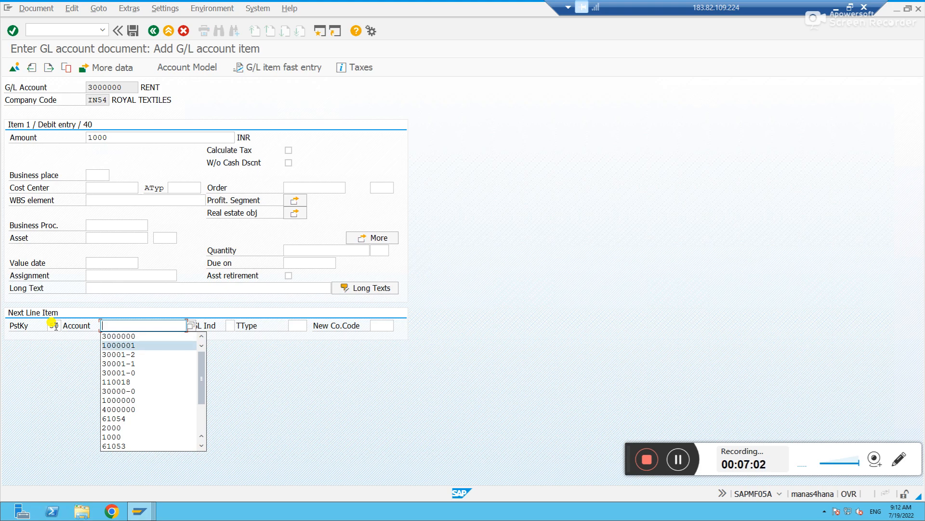
key("Down")
key("Down")
key("Down")
key("Down")
key("Down")
key("Up")
key("Return")
key("Return")
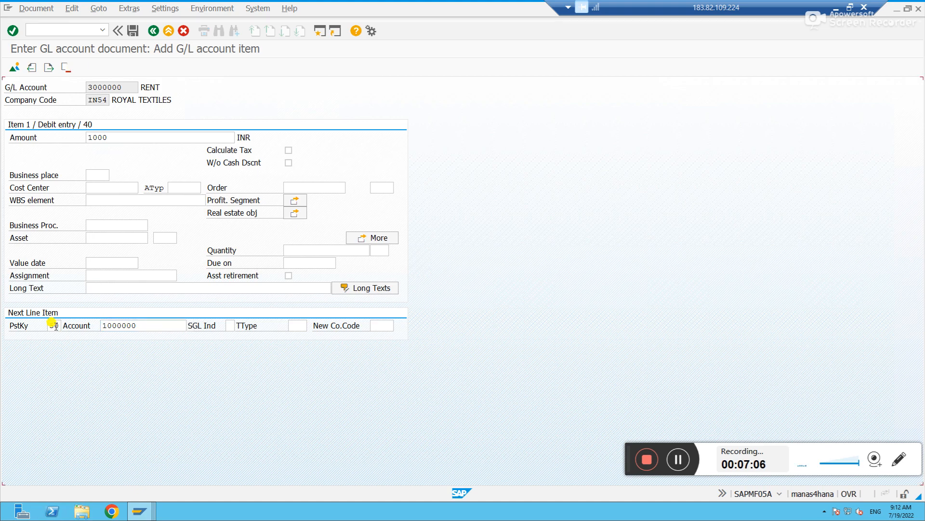
Enter 1000 as the Cash/Bank credit amount, display the document overview and post the document.
type("1000")
key("Return")
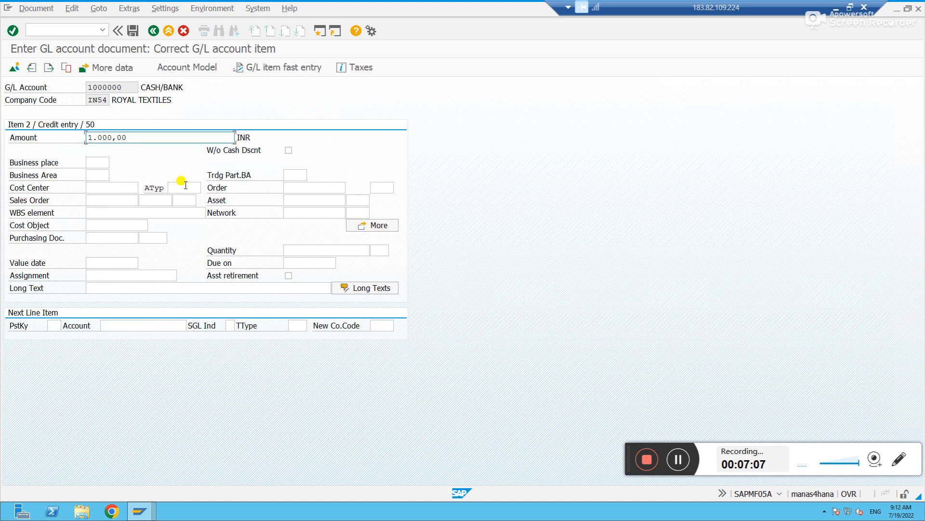
left_click(13, 67)
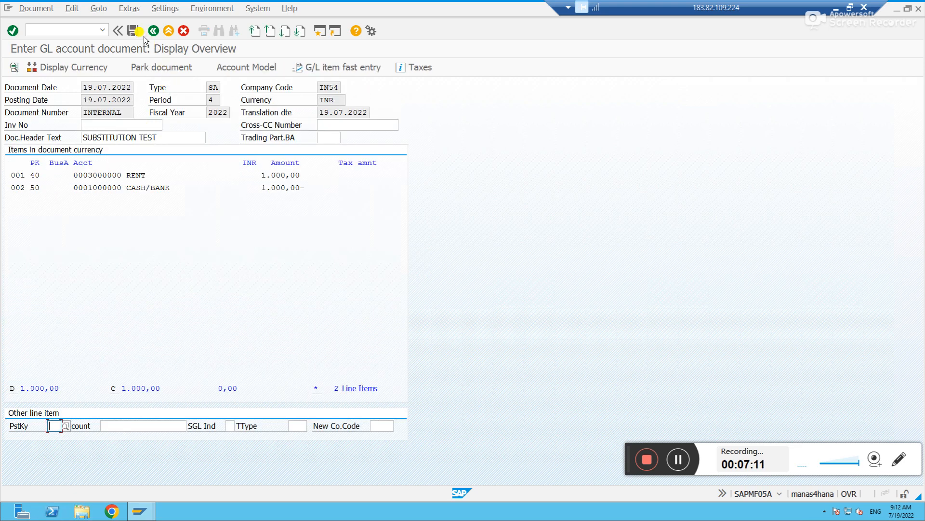
left_click(133, 31)
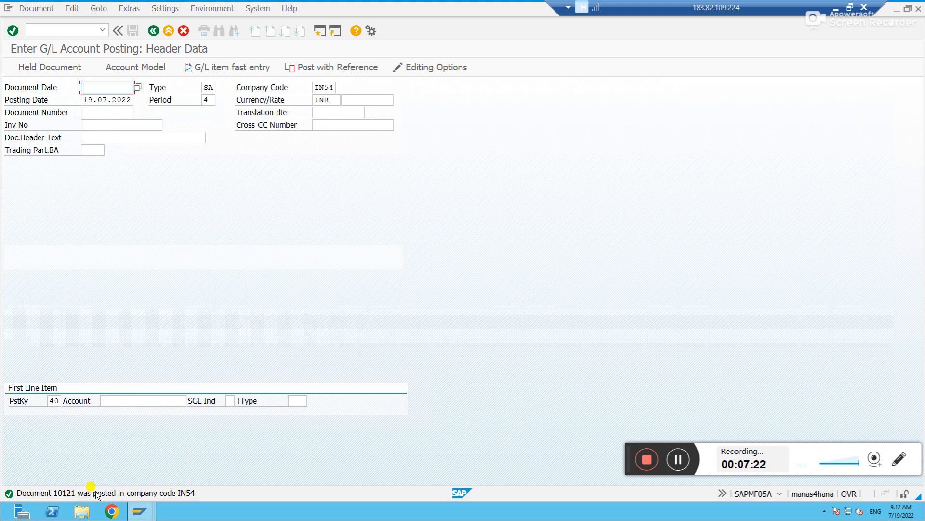
Start transaction SE16N and load table ACDOCA.
left_click(66, 30)
type("/n")
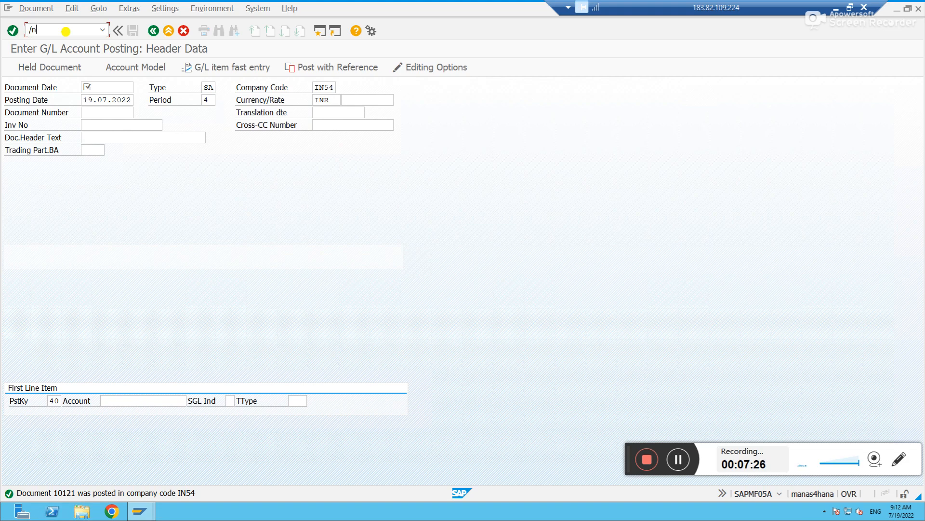
type("se16n")
key("Return")
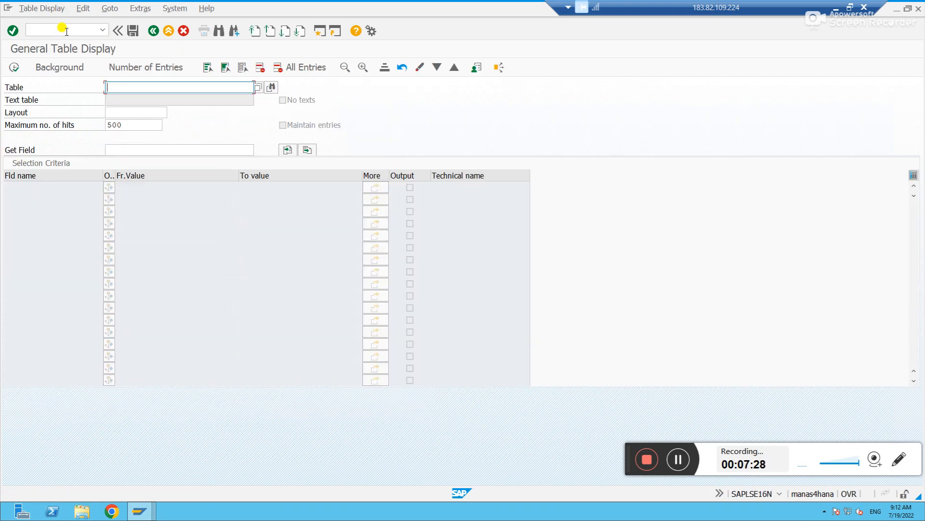
type("acdoca")
key("Return")
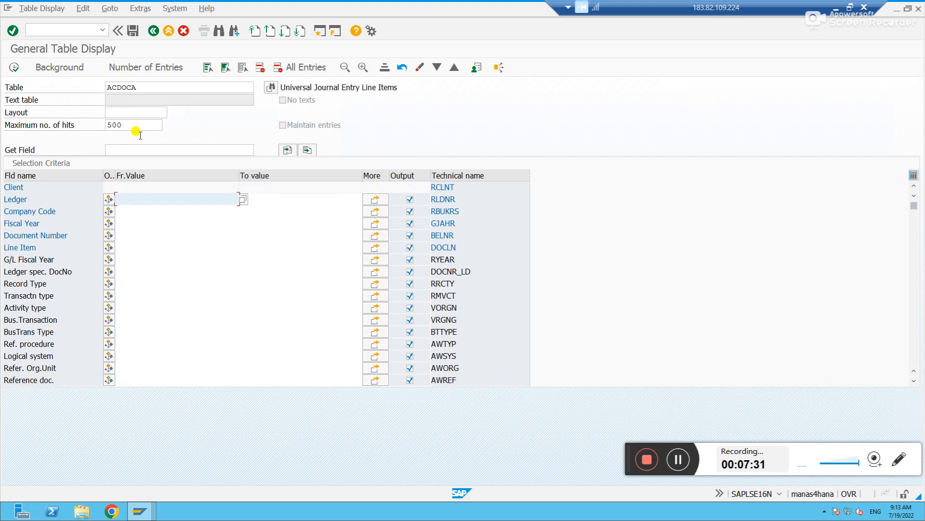
Display the ACDOCA entries for company code IN54, fiscal year 2022 and document number 10121.
left_click(140, 212)
type("IN54")
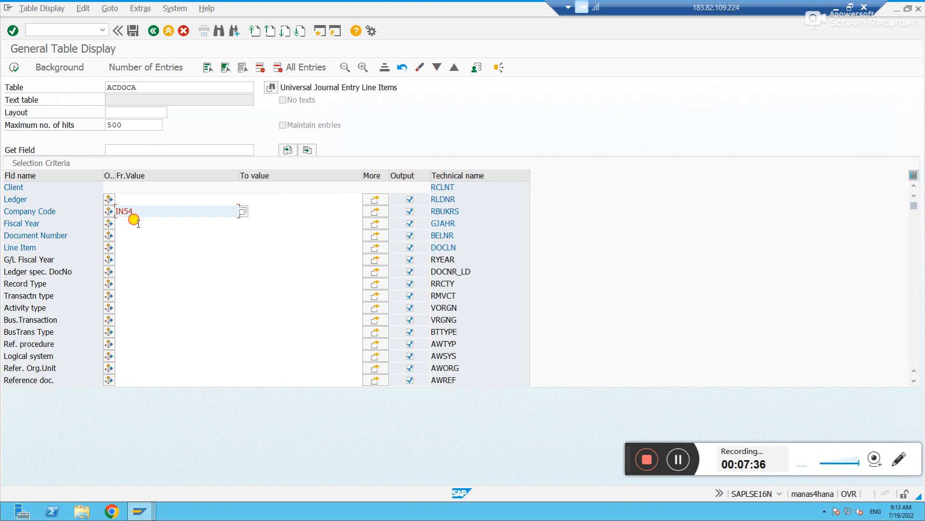
left_click(138, 223)
type("2022")
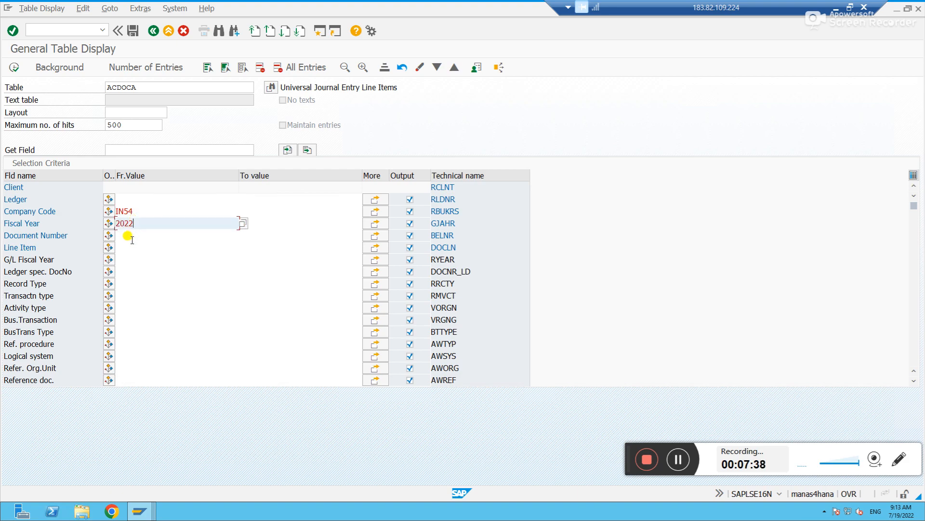
left_click(132, 235)
type("10121")
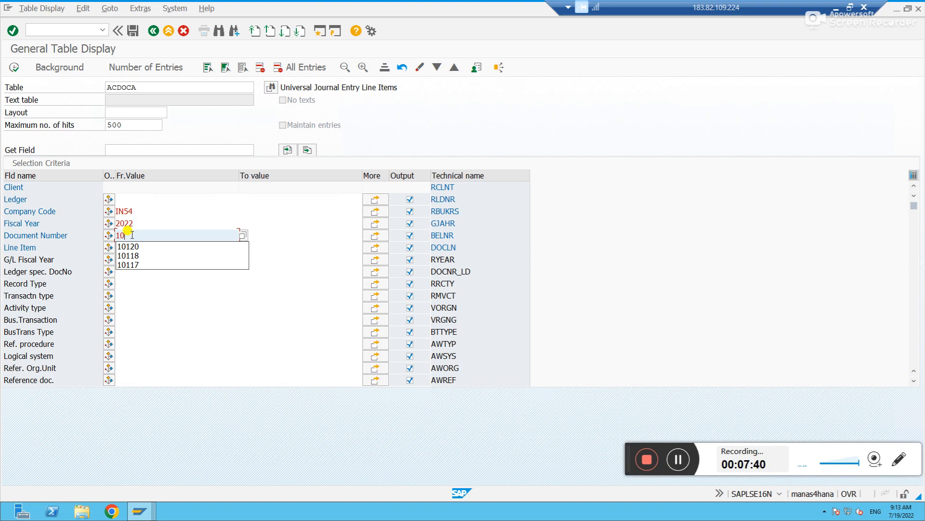
left_click(14, 67)
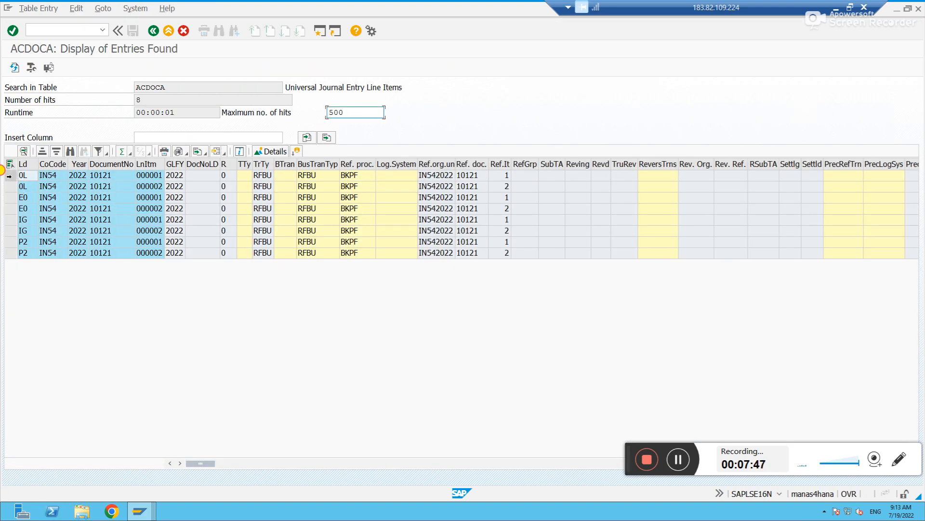
Examine the journal entries per ledger by marking both 0L lines, the document number column and the first IG line.
left_click(7, 176)
left_click(11, 188, "ctrl")
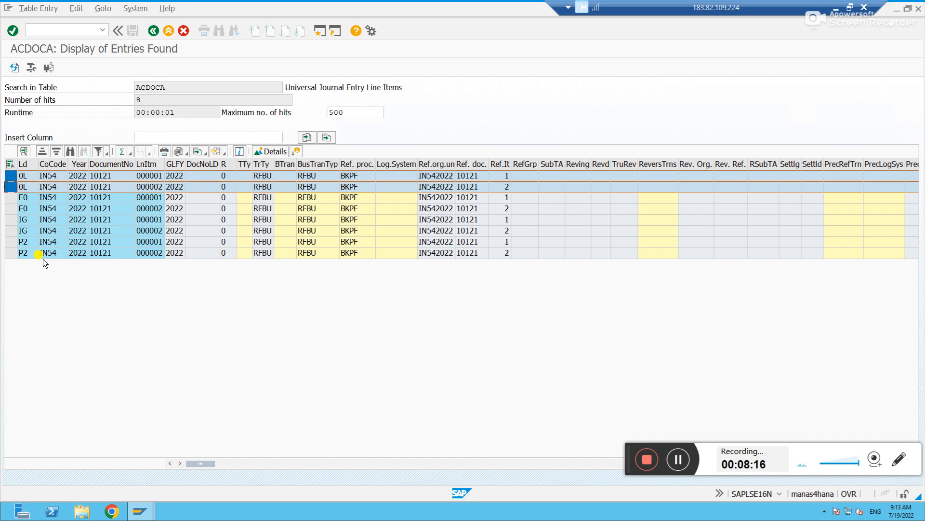
left_click(110, 162)
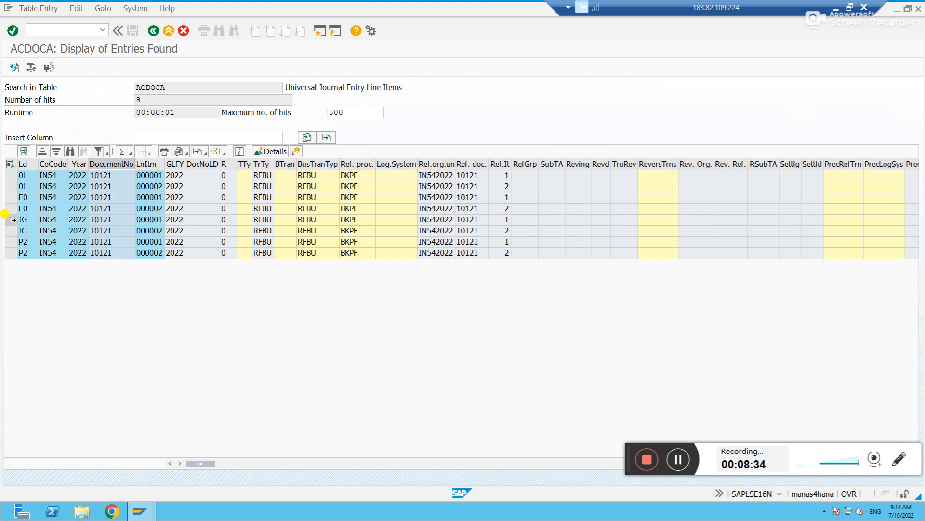
left_click(11, 220)
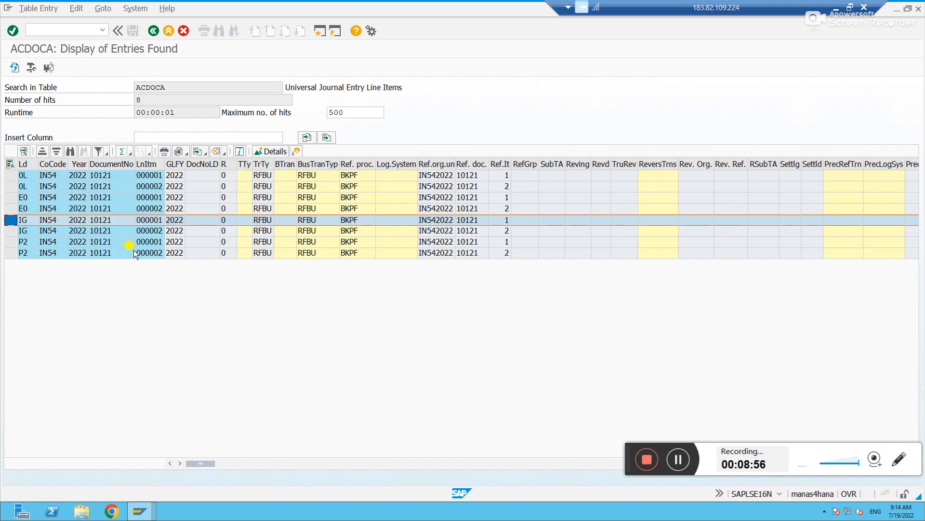
Switch to the document types session and start transaction FB01L.
key("alt+Tab")
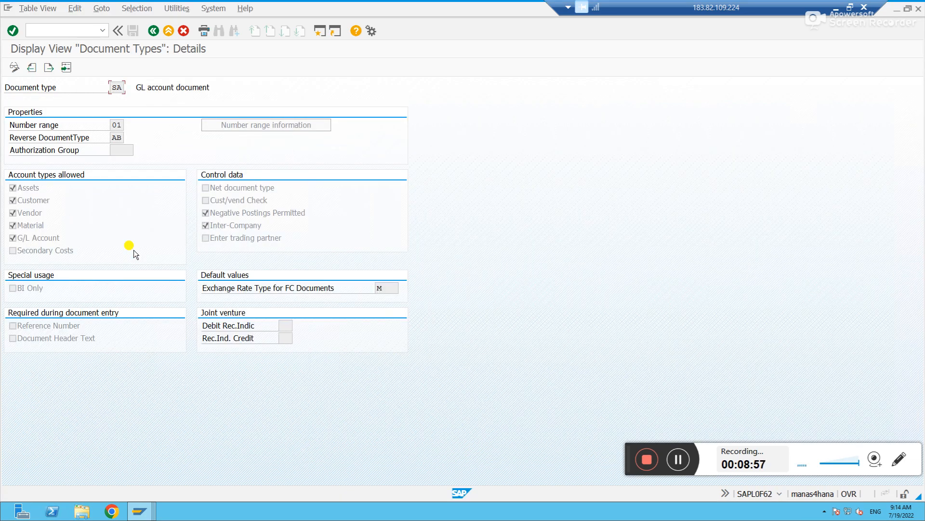
type("/nfb01l")
key("Return")
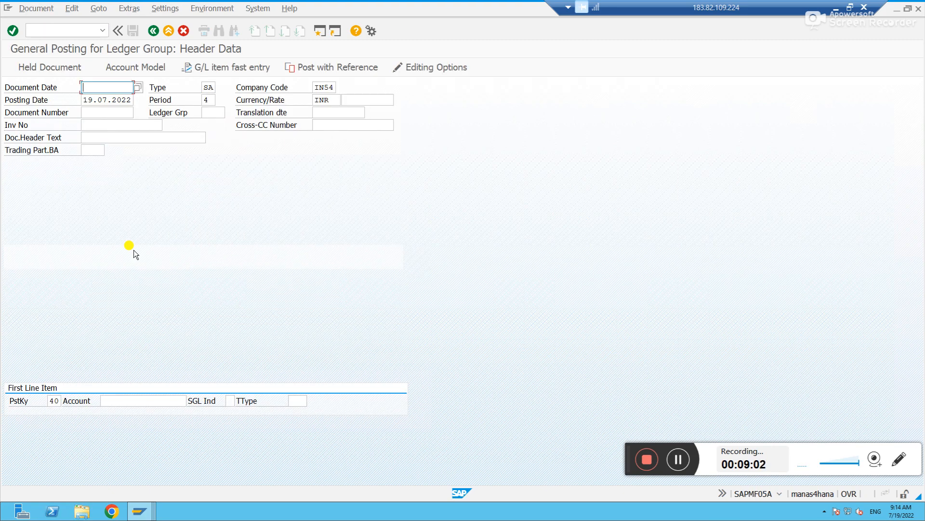
Set the ledger group posting's document date to 19072022 and its ledger group to IG, keeping document type SA.
type("19")
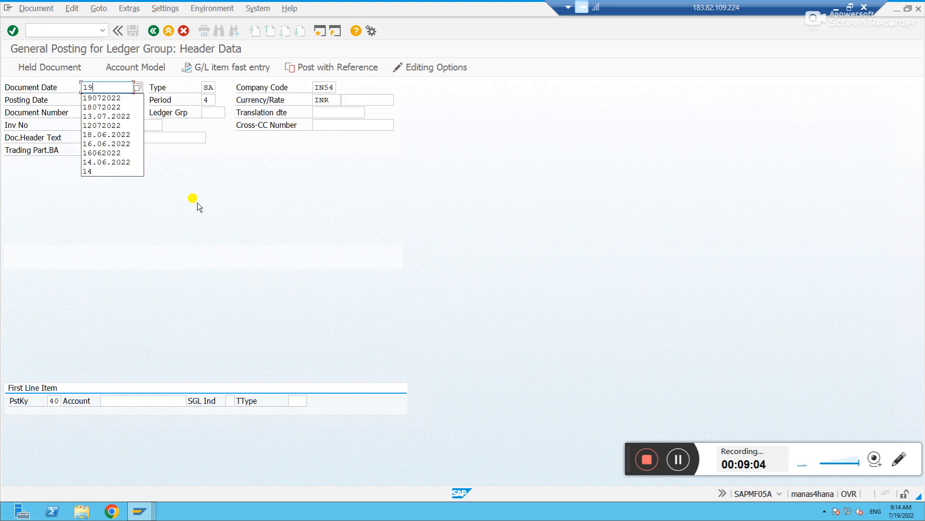
type("072022")
key("Tab")
key("Tab")
key("Tab")
key("Tab")
key("Tab")
key("Tab")
key("Tab")
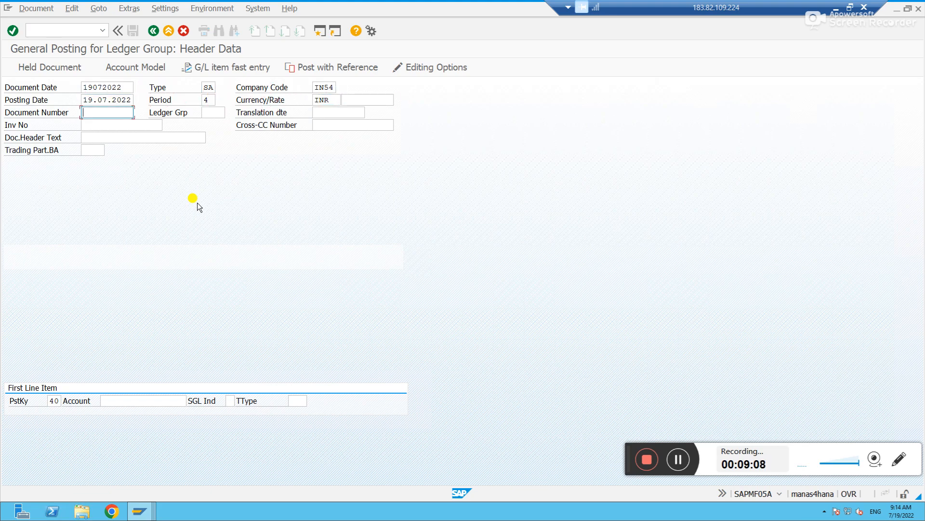
key("Down")
key("Return")
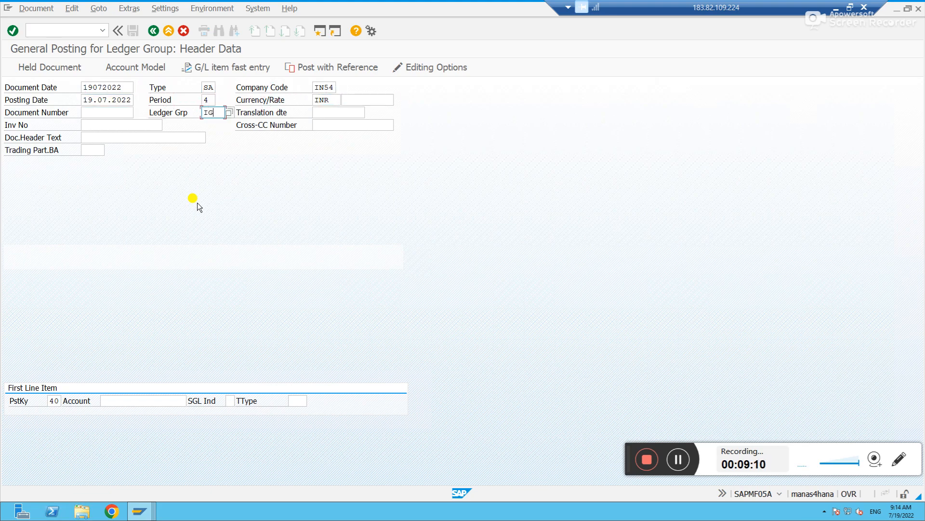
Submit the header, open the long text of the status message and highlight its "document type SA/ledger IG" wording.
key("Return")
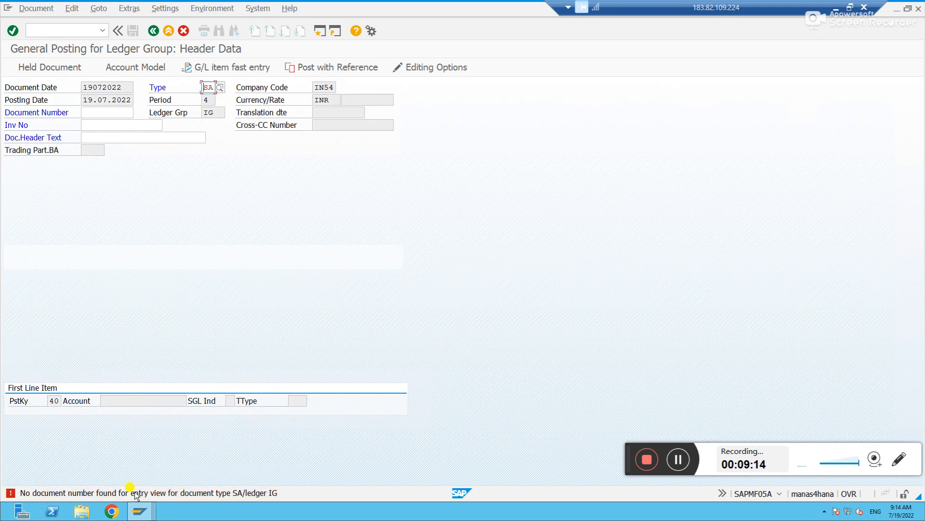
double_click(129, 492)
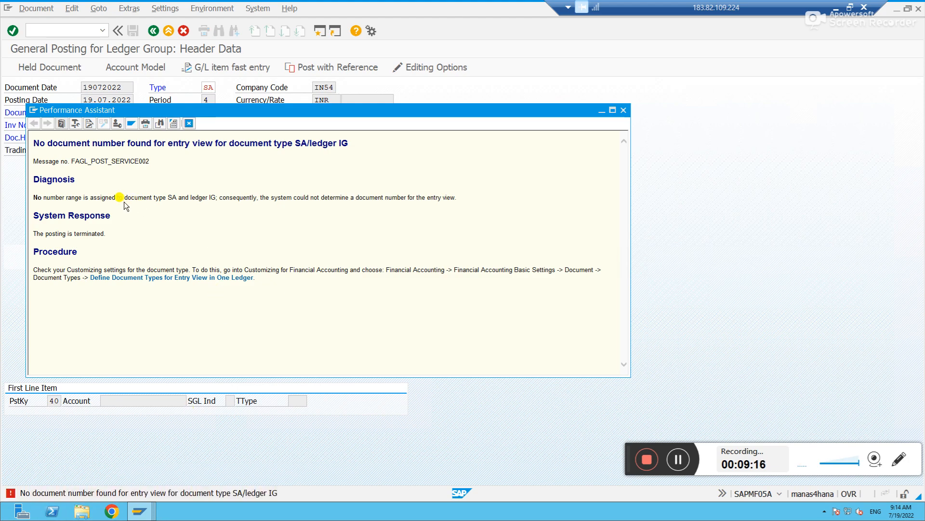
left_click_drag(352, 144, 255, 140)
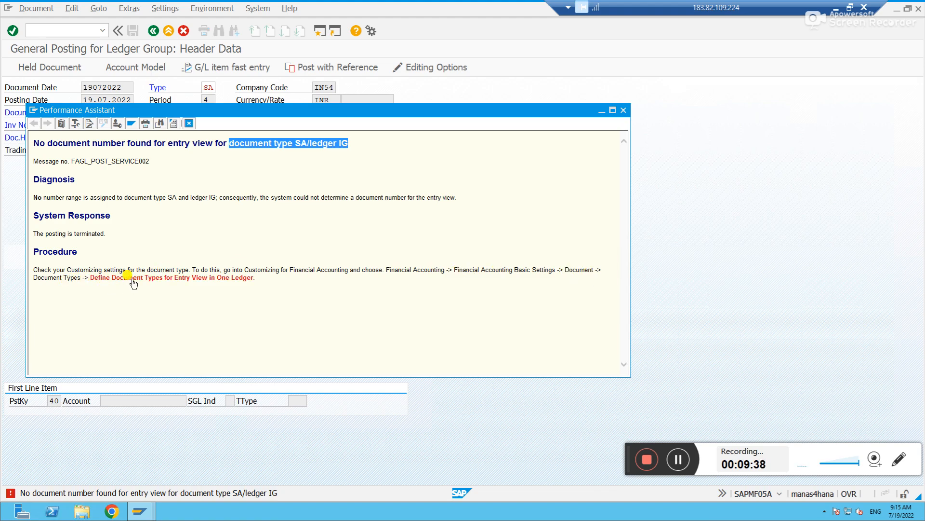
Try to open Define Document Types in a Ledger for ledger IG through the message's help link, declining to display locked data.
left_click(181, 279)
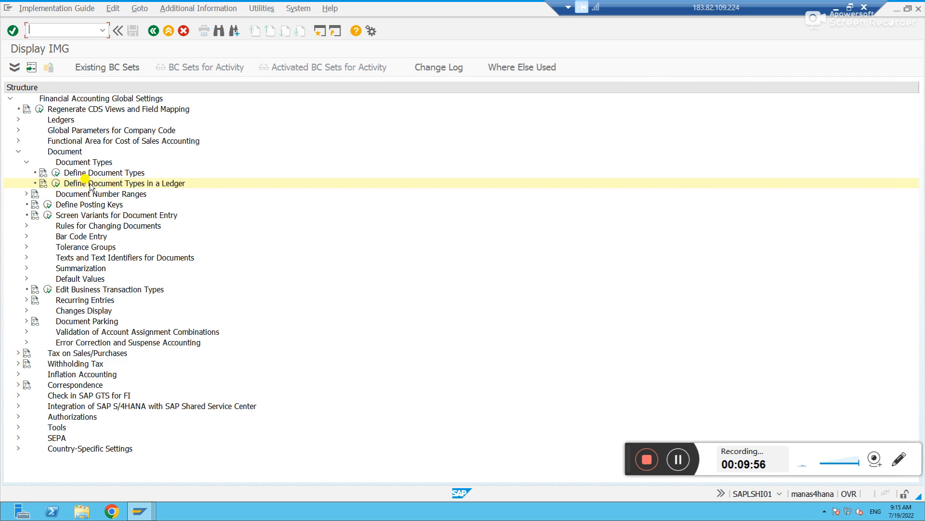
left_click(56, 184)
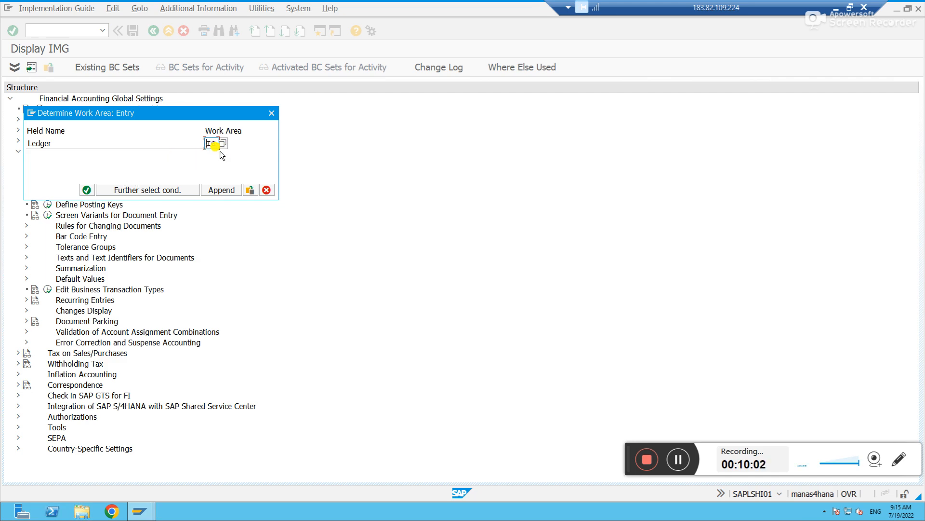
left_click(86, 189)
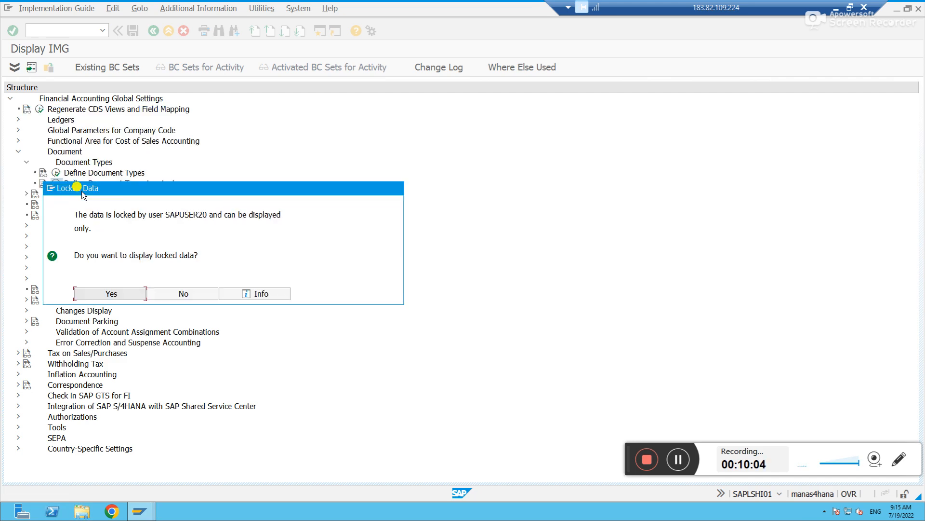
left_click(182, 292)
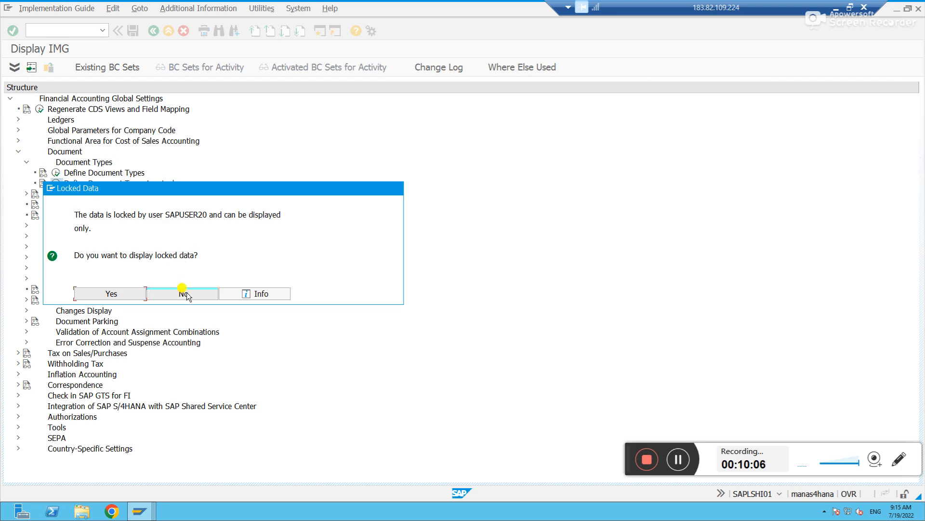
Switch to the other customizing session and return to its SAP Customizing Implementation Guide tree.
key("alt+Tab")
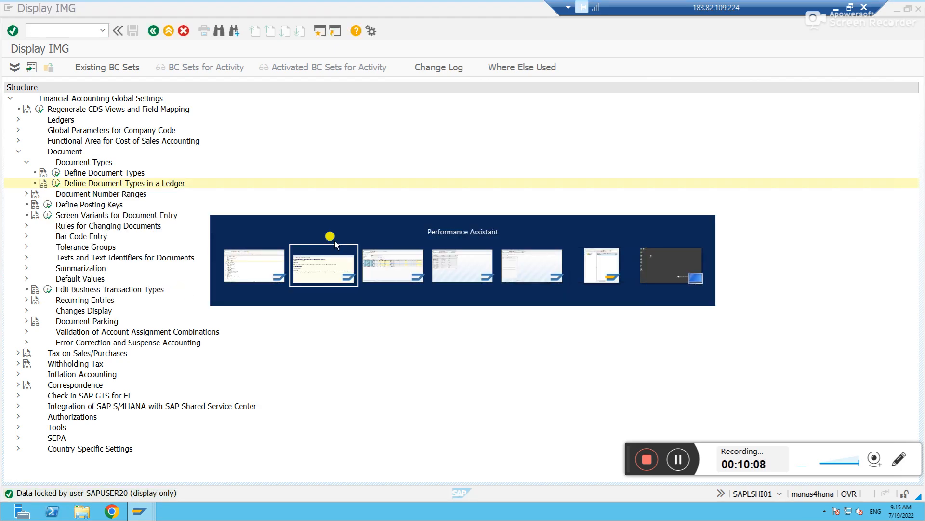
key("alt+Tab")
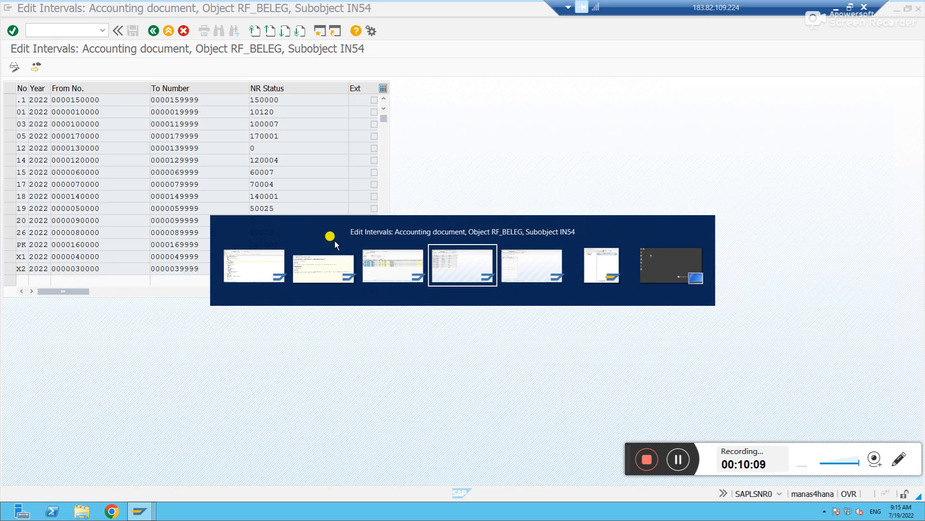
key("alt+Tab")
left_click(154, 32)
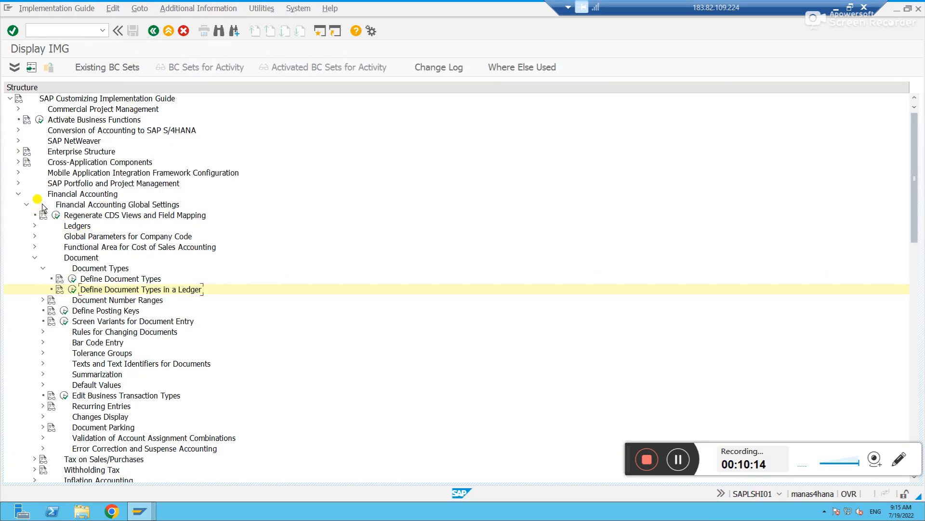
Open Define Document Types in a Ledger under Financial Accounting Global Settings, Document, Document Types for ledger IG.
left_click(70, 194)
left_click(73, 205)
left_click(76, 261)
left_click(100, 268)
left_click(72, 290)
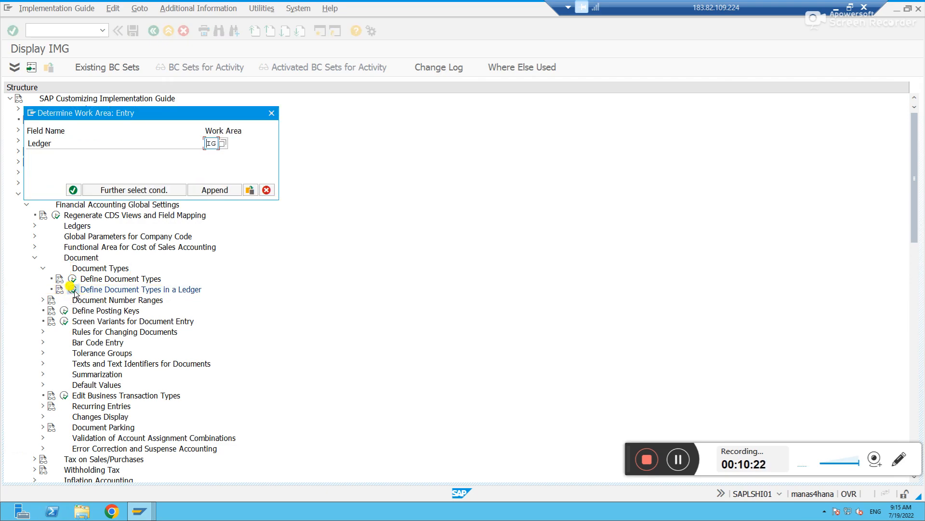
left_click(73, 190)
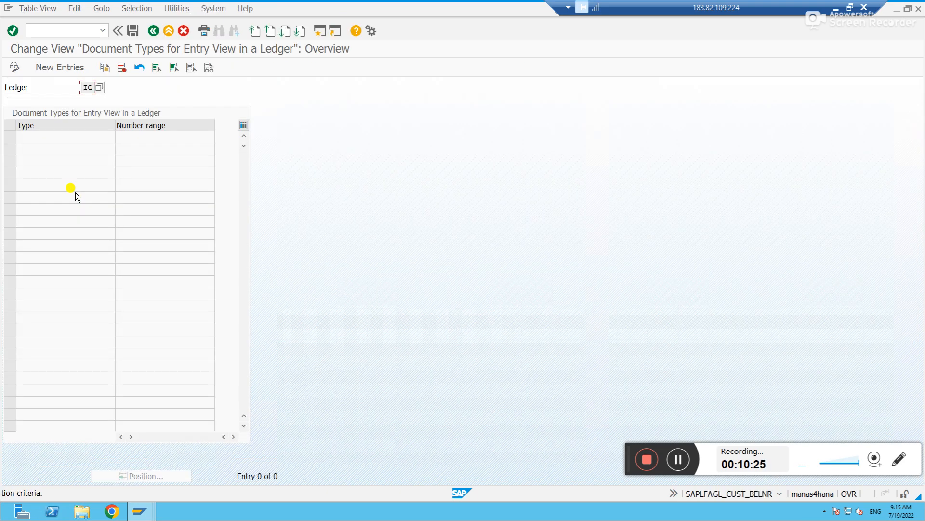
Start a new ledger IG entry for document type SA and check company code IN54's number range intervals in the other session.
left_click(67, 66)
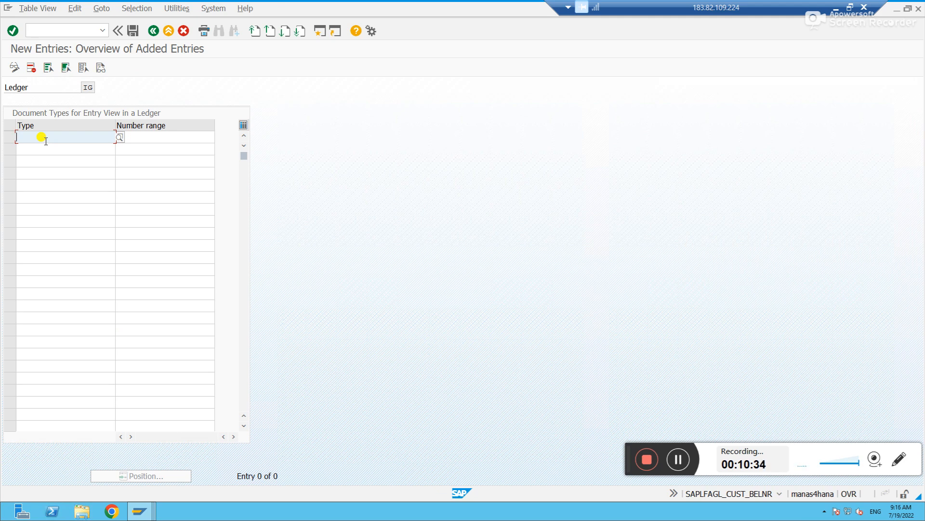
type("SA")
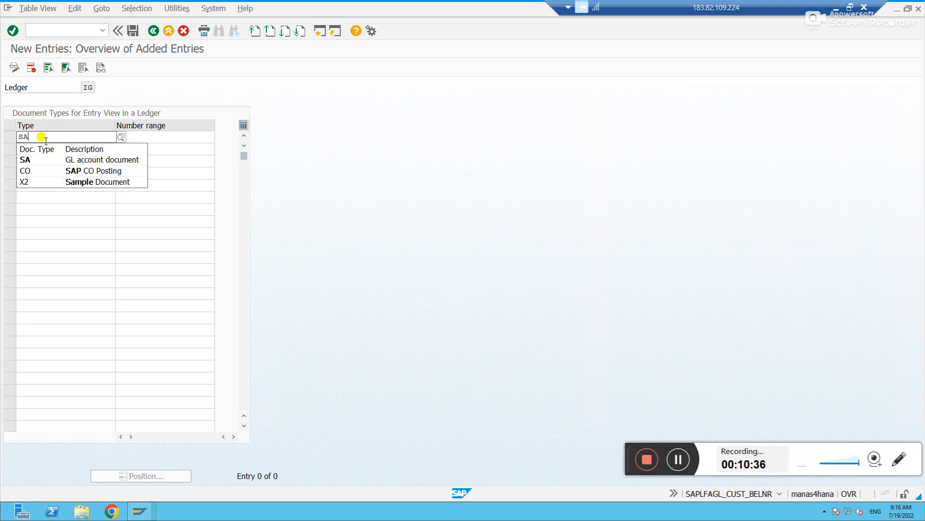
key("Tab")
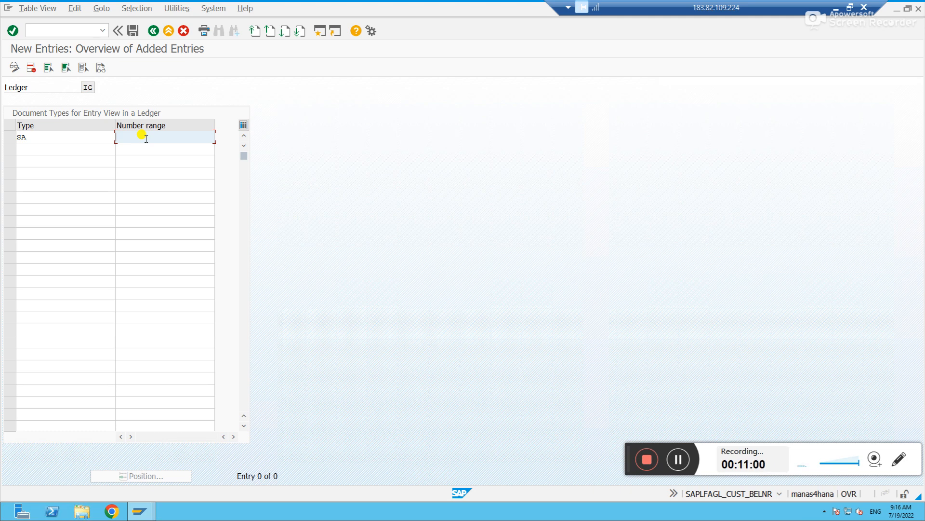
key("alt+Tab")
key("alt+Tab")
key("alt+Tab")
key("alt+Tab")
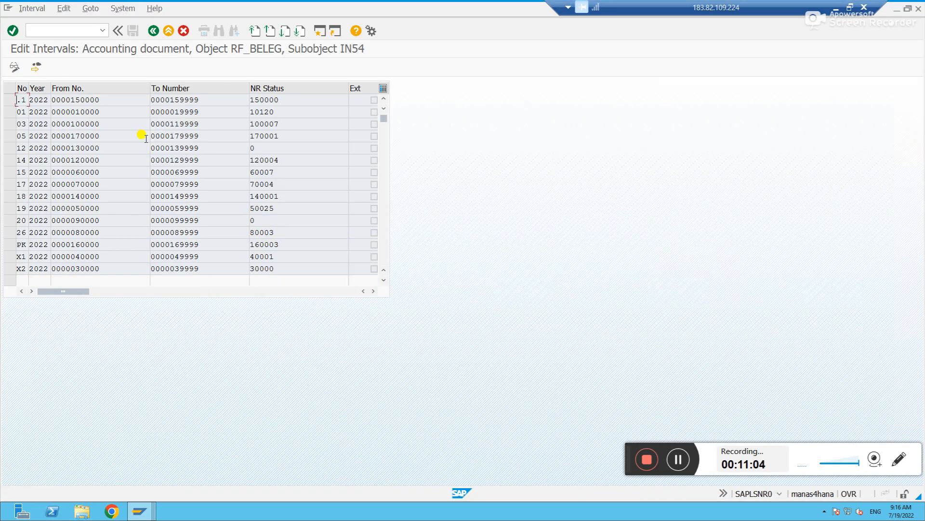
key("alt+Tab")
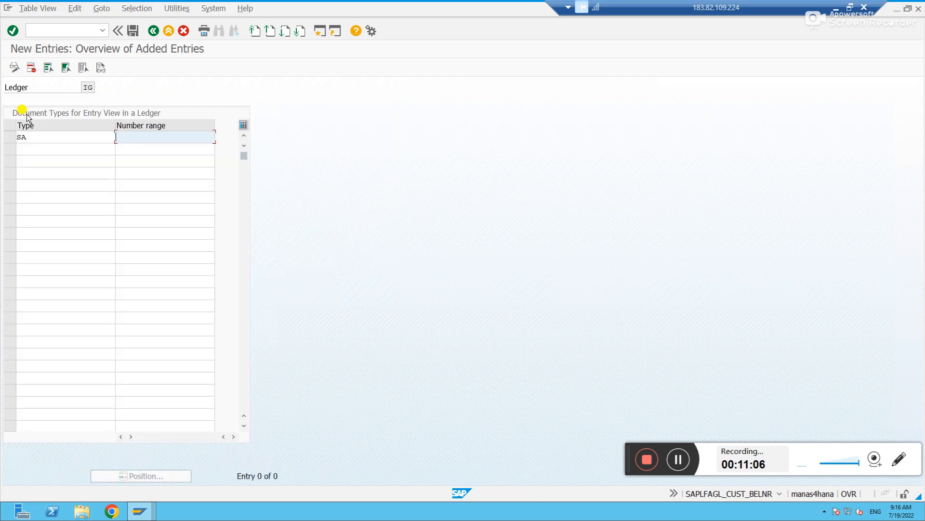
Try to save number range 01 for document type SA in ledger IG and close the error log.
type("01")
key("Return")
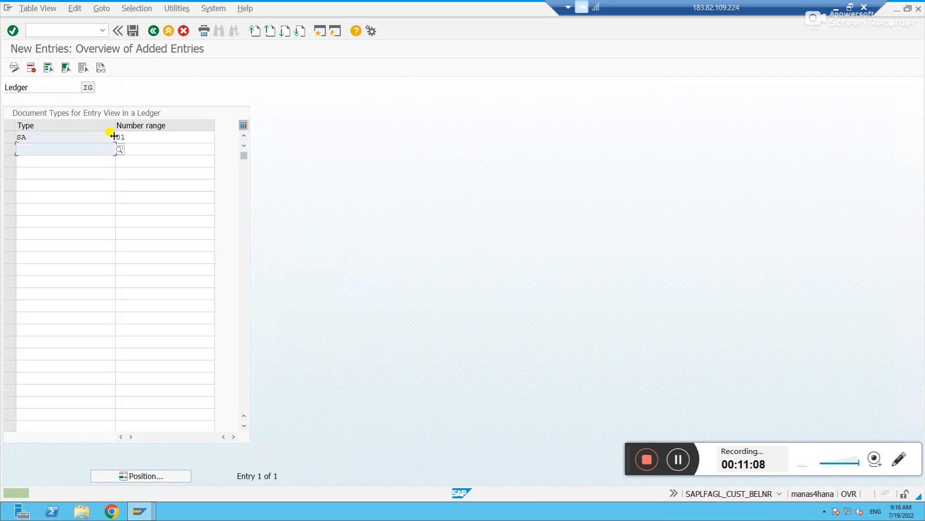
left_click(133, 31)
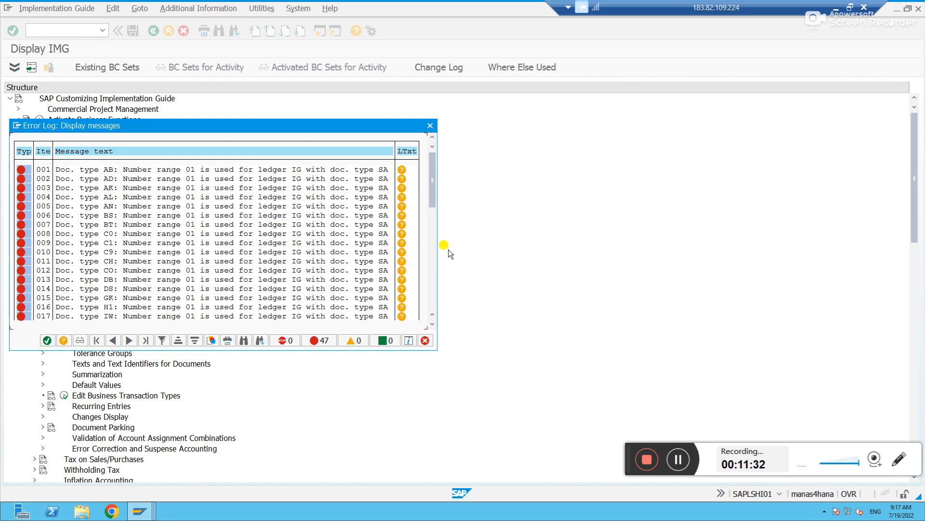
left_click(430, 125)
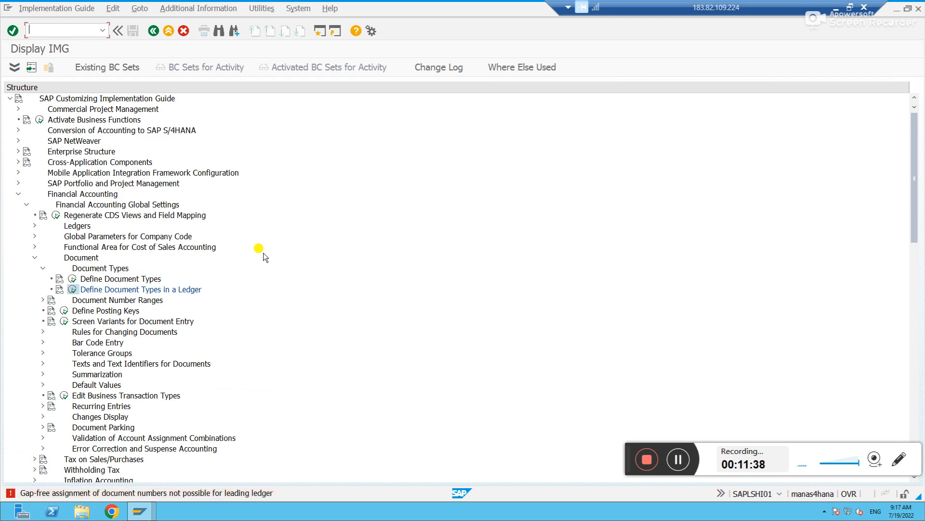
Open company code IN54's number range intervals for changing and insert a new interval numbered N1.
key("alt+Tab")
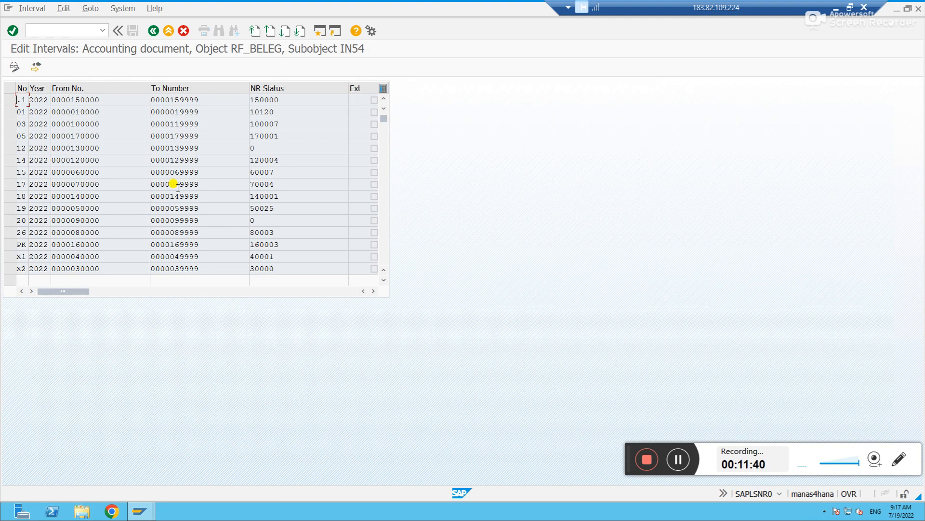
left_click(154, 30)
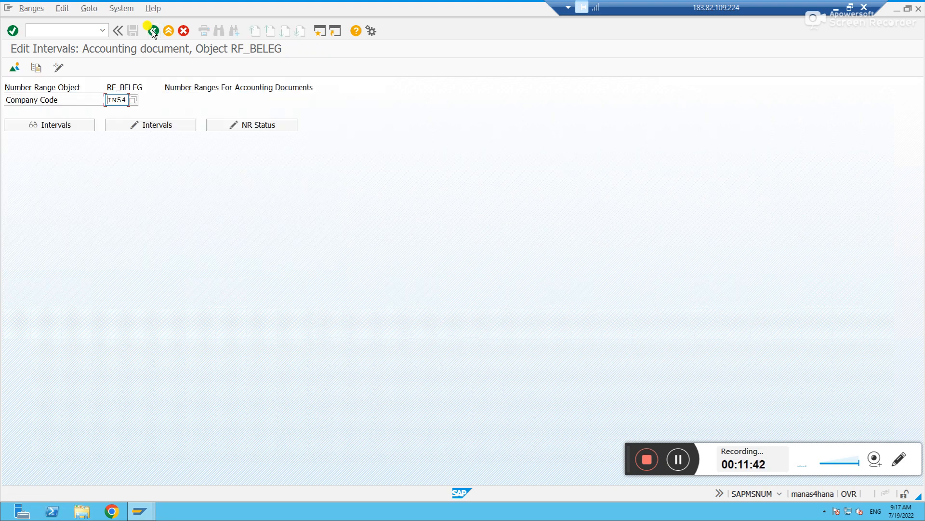
left_click(166, 125)
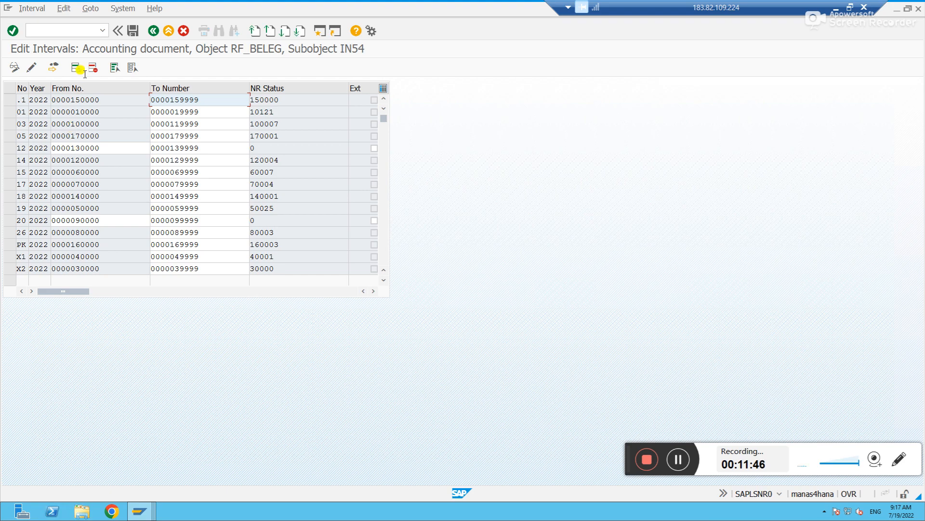
left_click(75, 67)
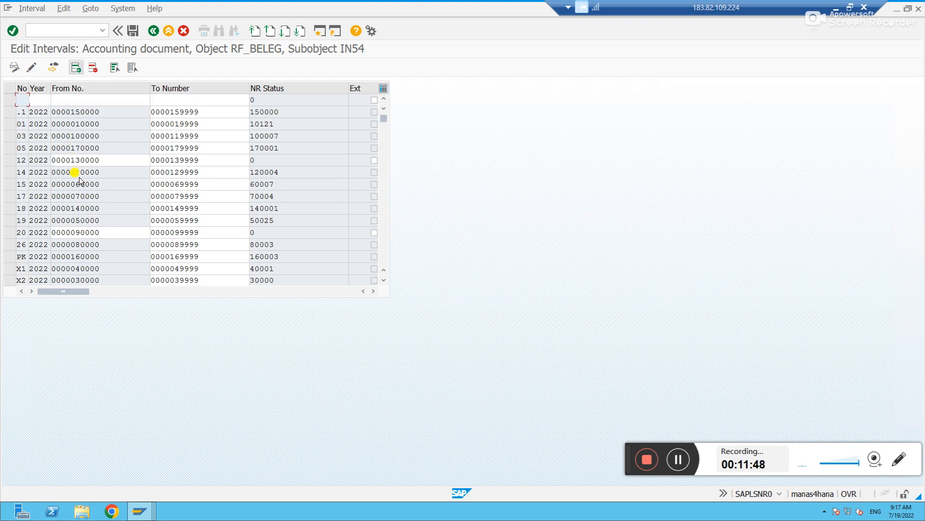
type("n1")
key("Tab")
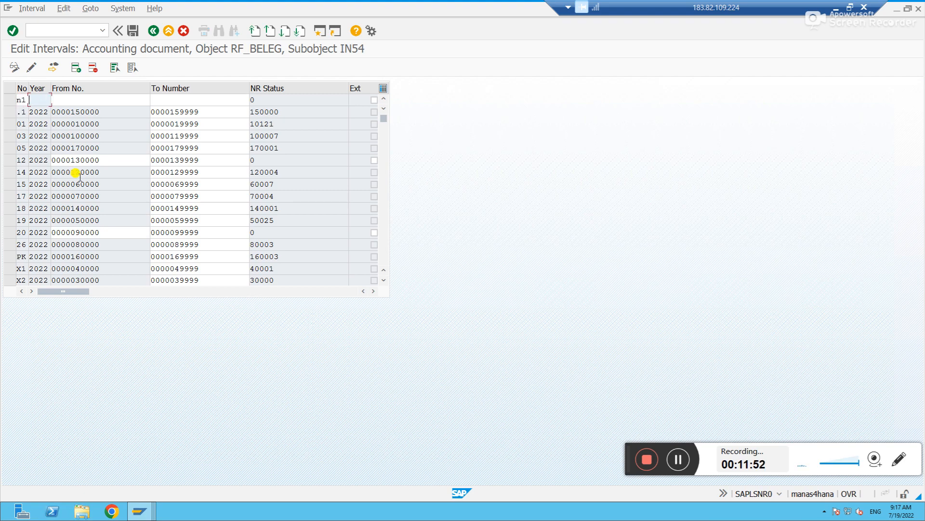
Set the new interval N1's year to 9999.
type("2022")
key("Tab")
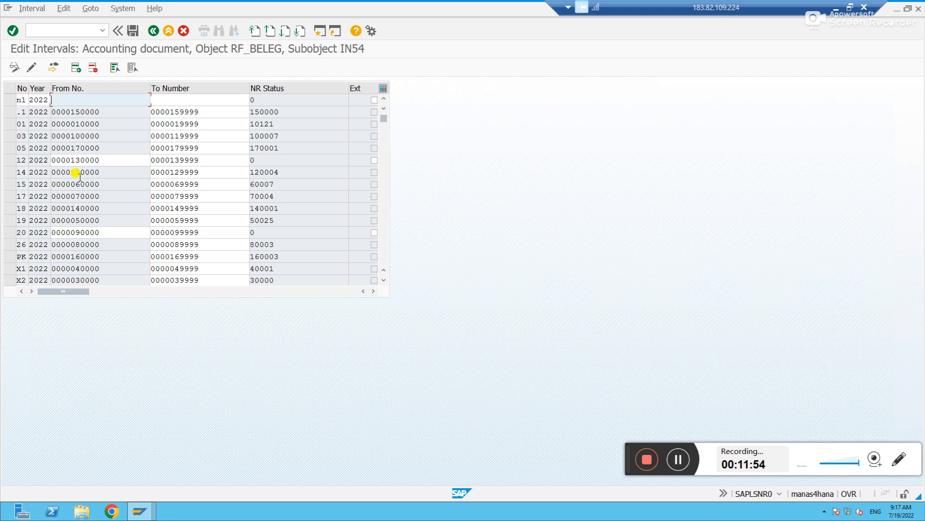
left_click(47, 99)
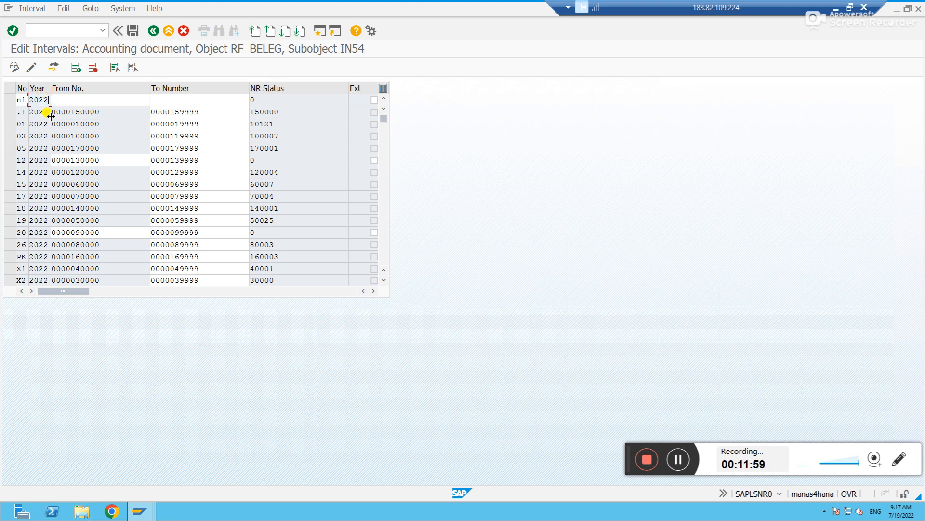
key("BackSpace")
key("BackSpace")
key("BackSpace")
key("BackSpace")
type("99")
key("Tab")
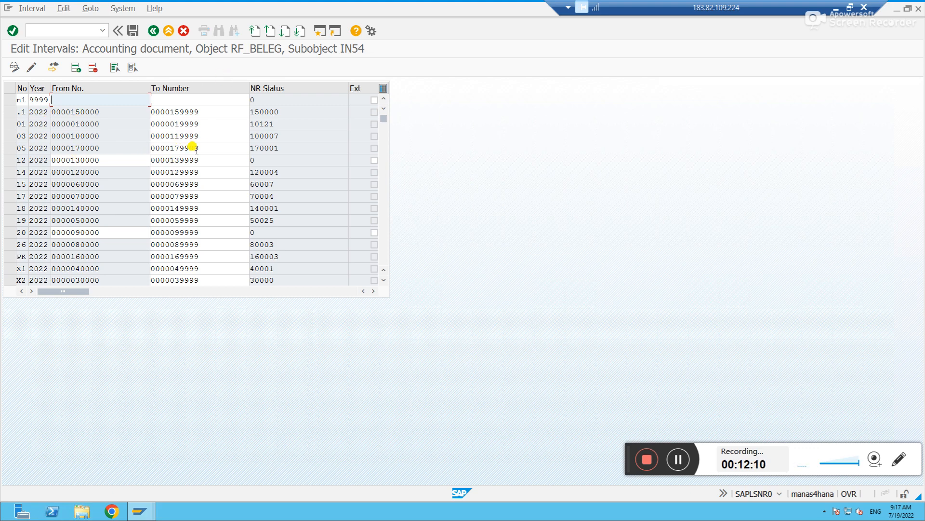
Set interval N1 to run from 180000 to 181000, save the intervals and acknowledge the transport notice.
left_click(66, 98)
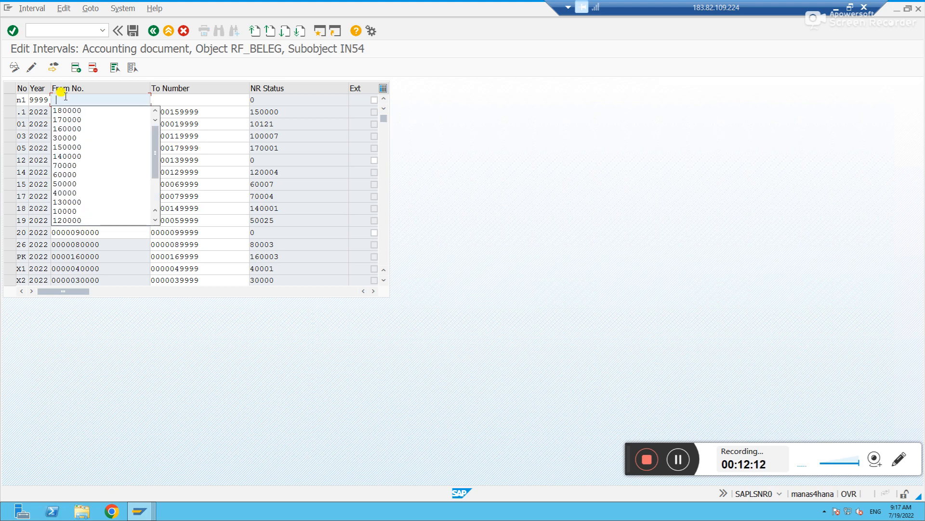
key("Down")
key("Tab")
type("181000")
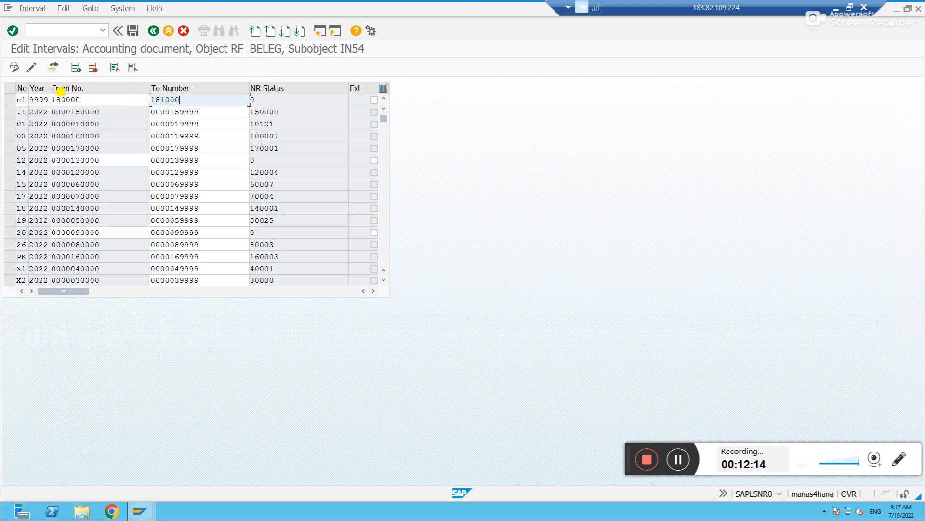
key("Return")
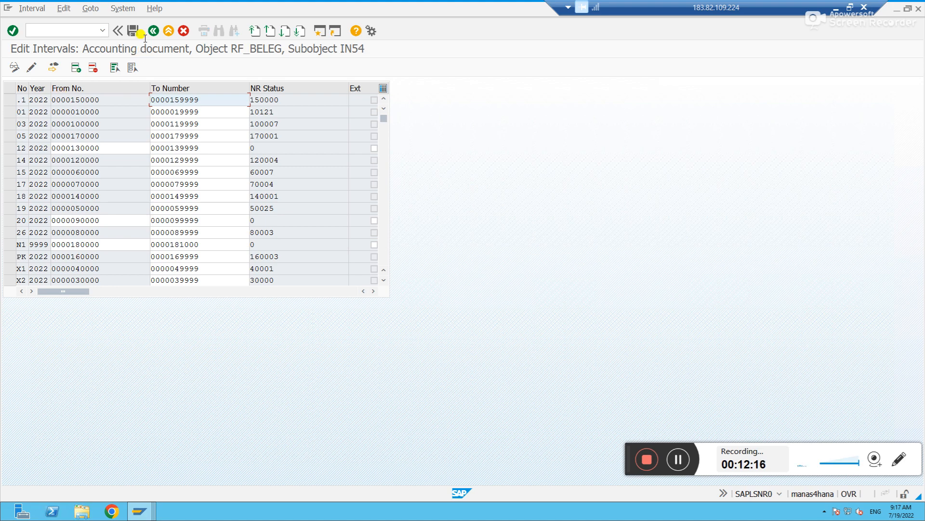
left_click(133, 32)
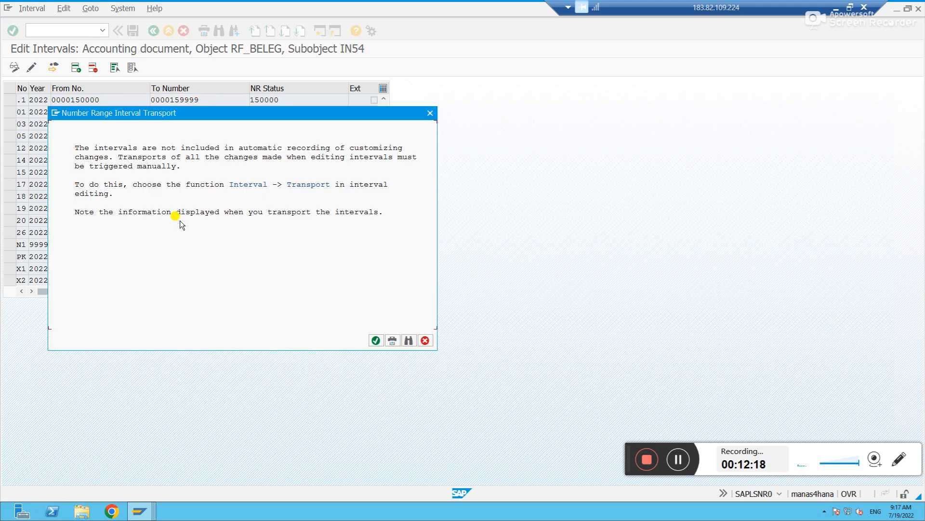
left_click(376, 341)
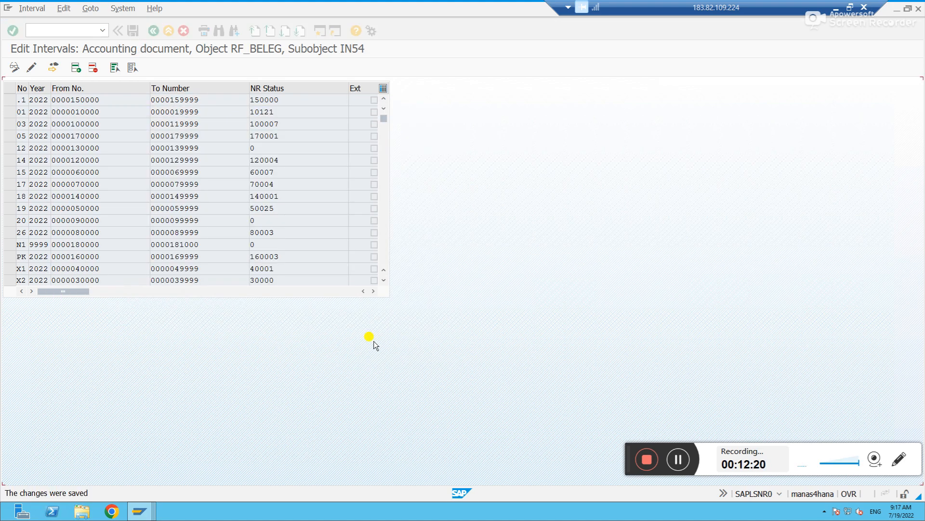
In the document types for ledger IG, add type SA with number range N1 and save it to the proposed customizing request.
key("alt+Tab")
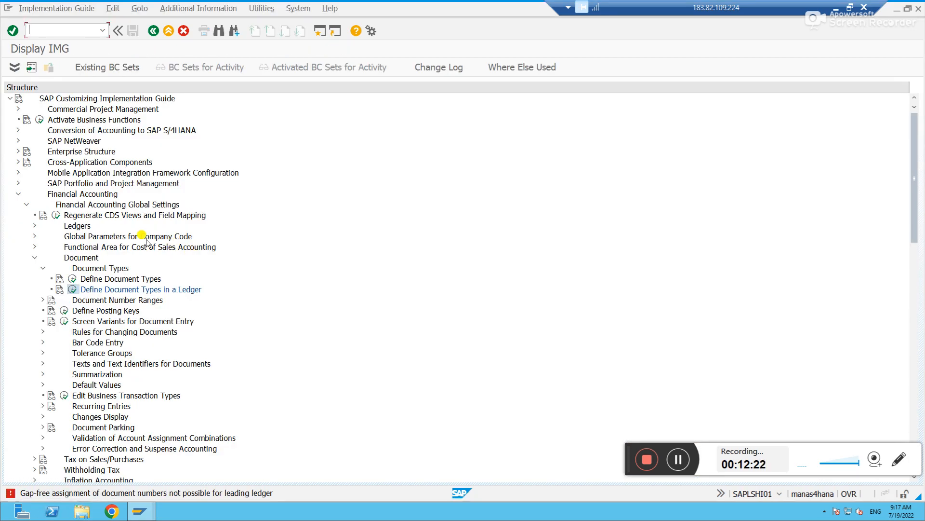
left_click(72, 289)
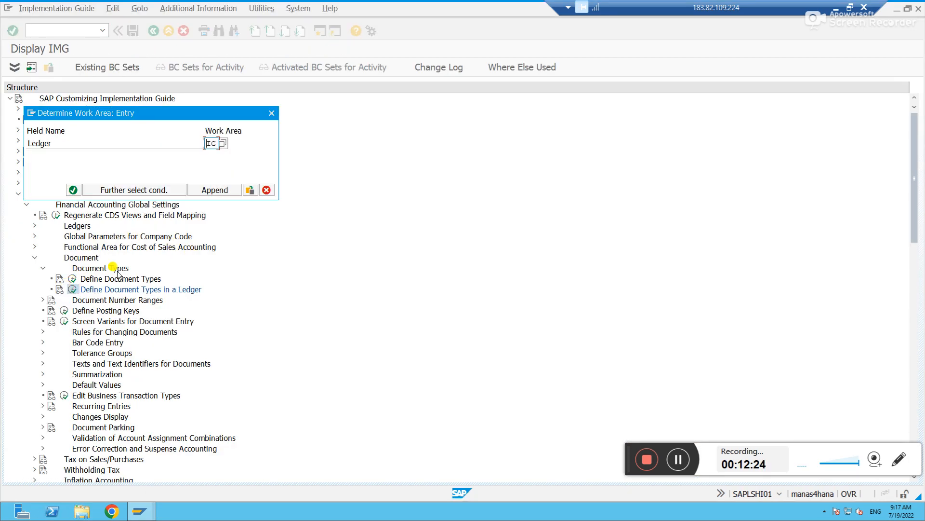
key("Return")
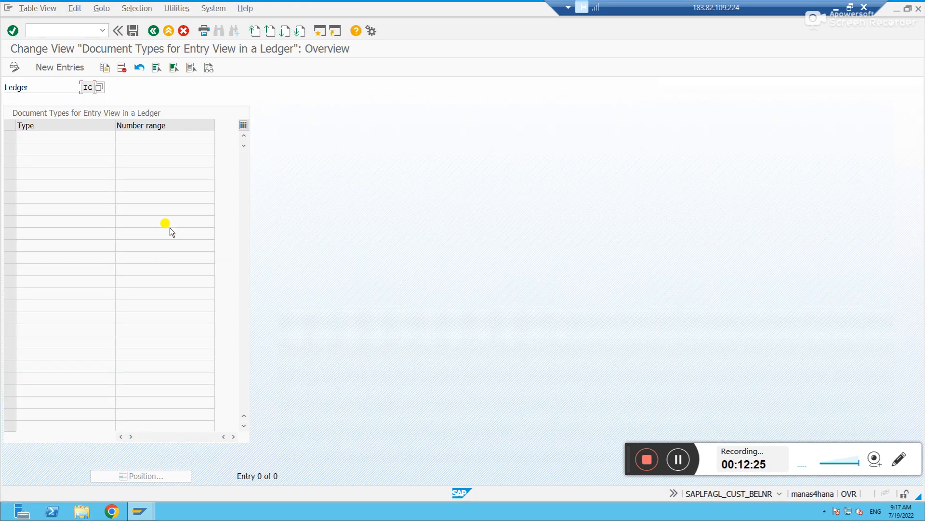
left_click(59, 68)
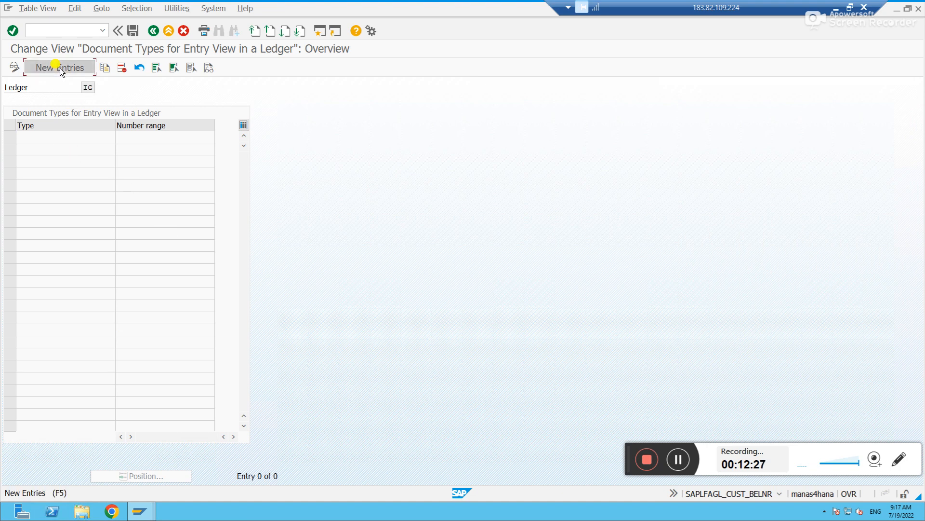
left_click(64, 134)
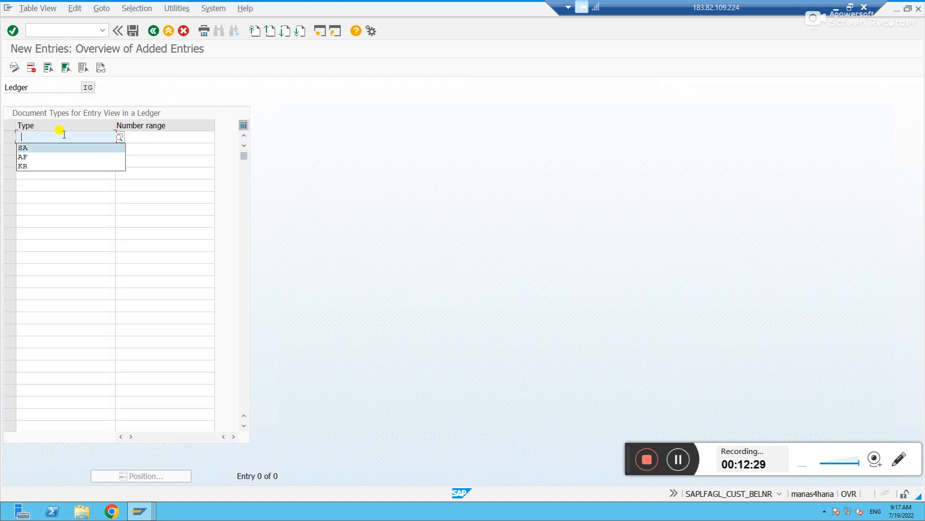
type("SA")
key("Tab")
type("n1")
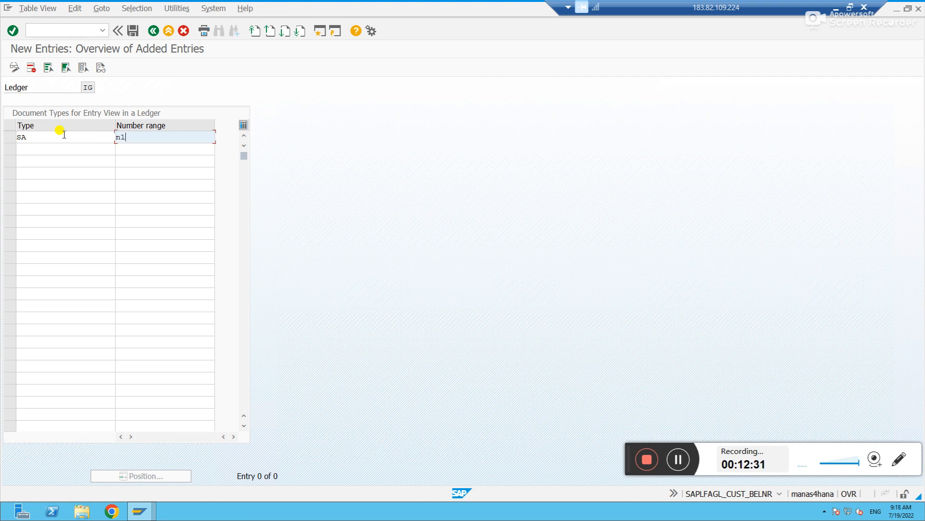
key("Return")
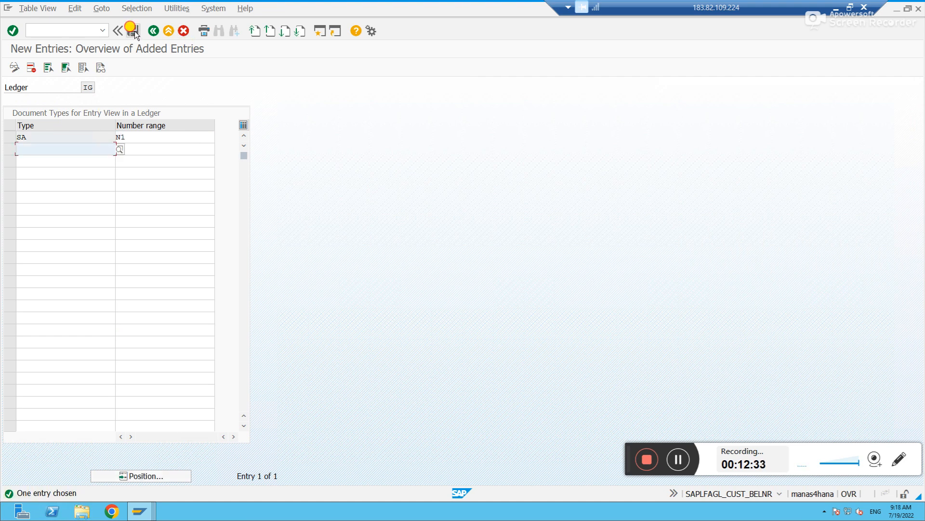
left_click(135, 31)
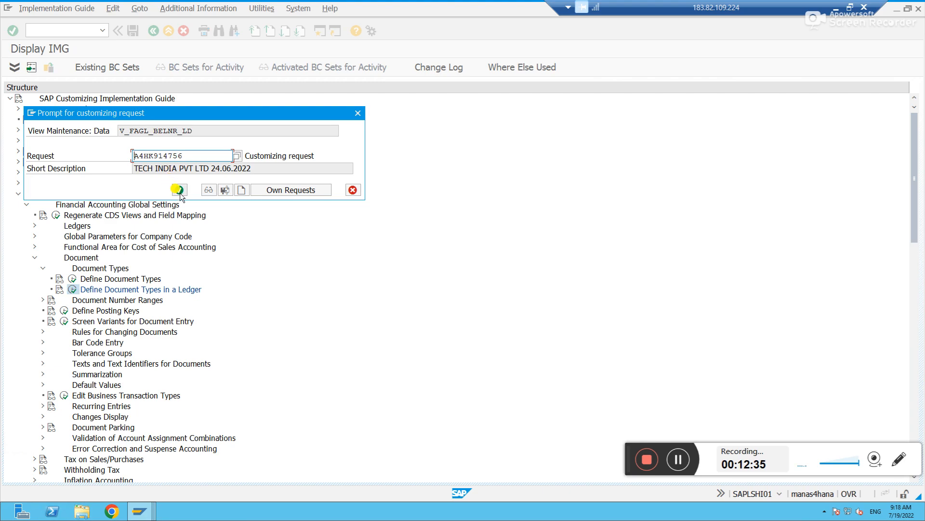
left_click(179, 190)
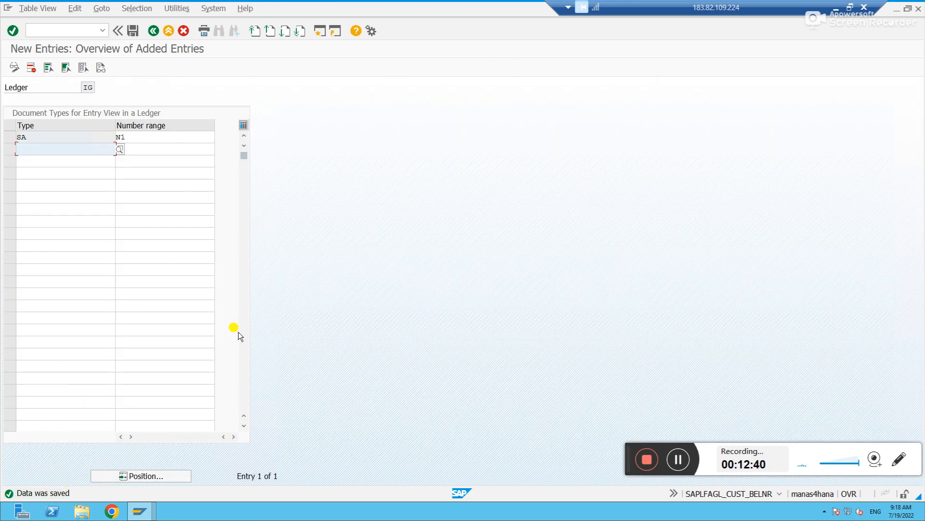
Return to the ledger group posting, close the message details and enter account 3000000 for the first line item with posting key 40.
key("alt+Tab")
key("alt+Tab")
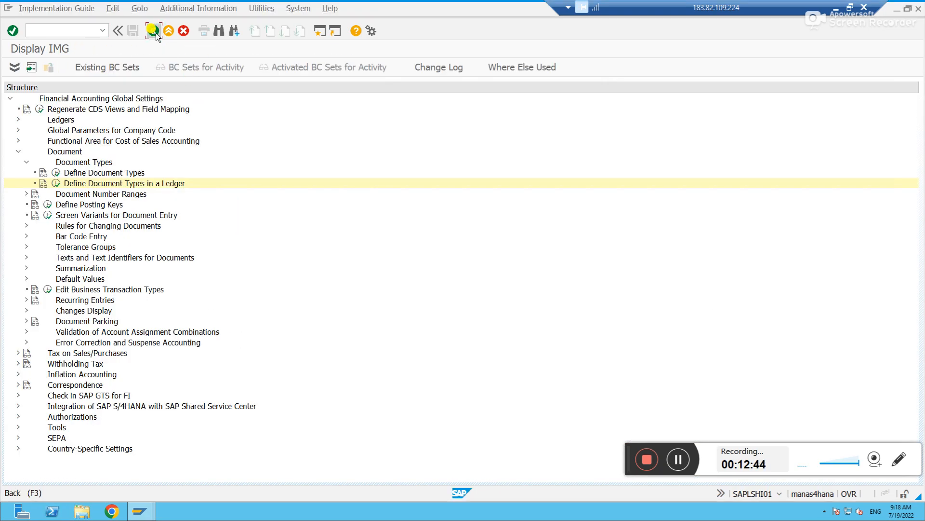
left_click(153, 31)
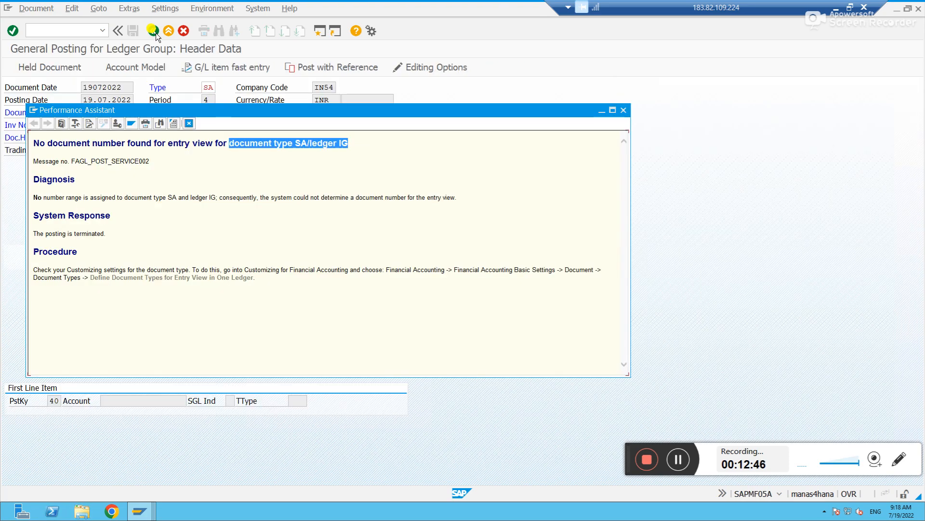
left_click(624, 112)
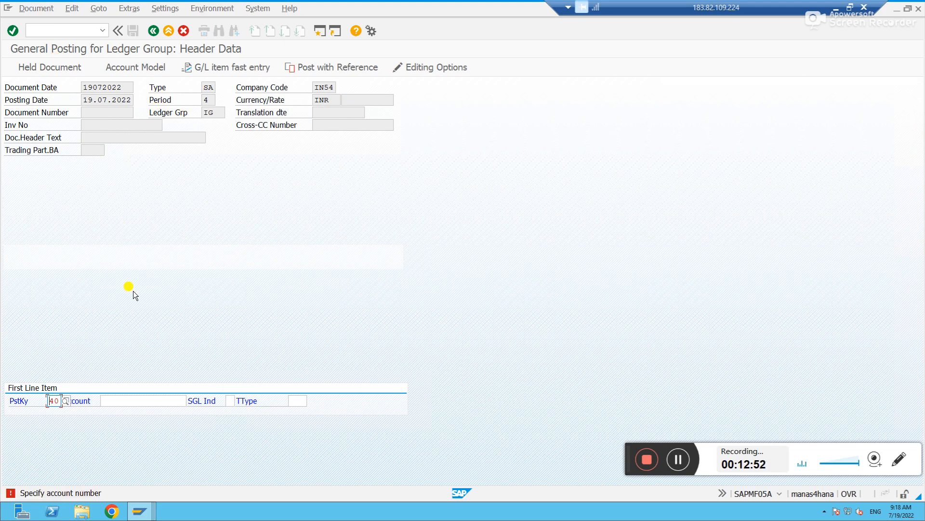
left_click(120, 400)
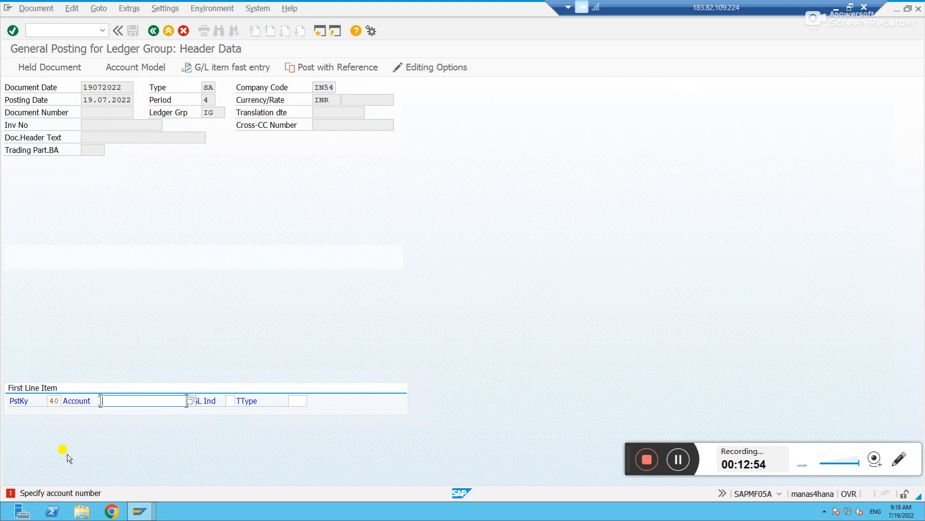
key("Down")
key("Down")
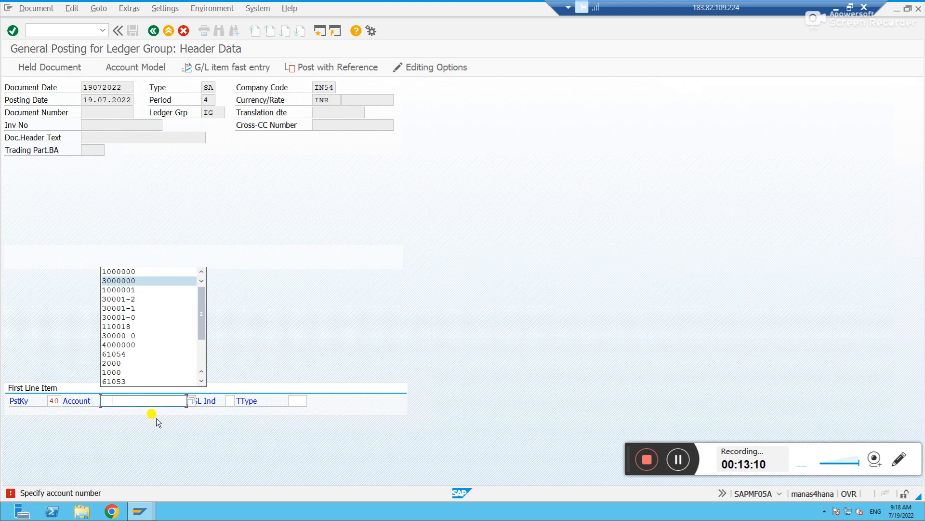
key("Return")
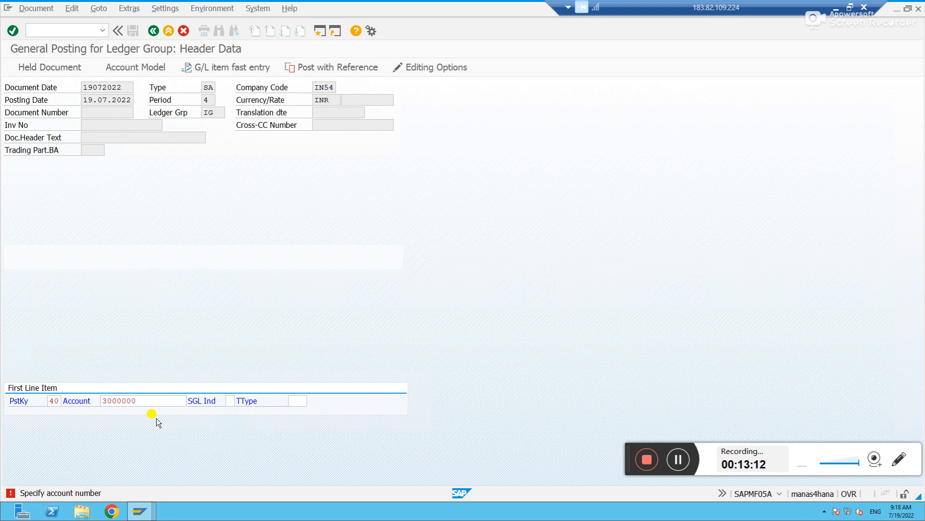
key("Return")
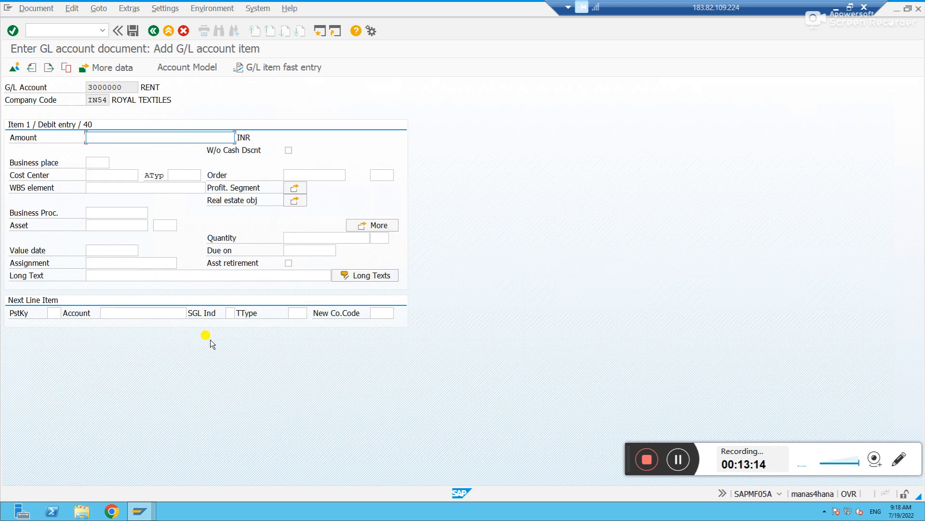
Set the debit item's amount to 3000 and its long text to "ledger specific posting IG".
type("3000")
left_click(152, 276)
type("ledger ")
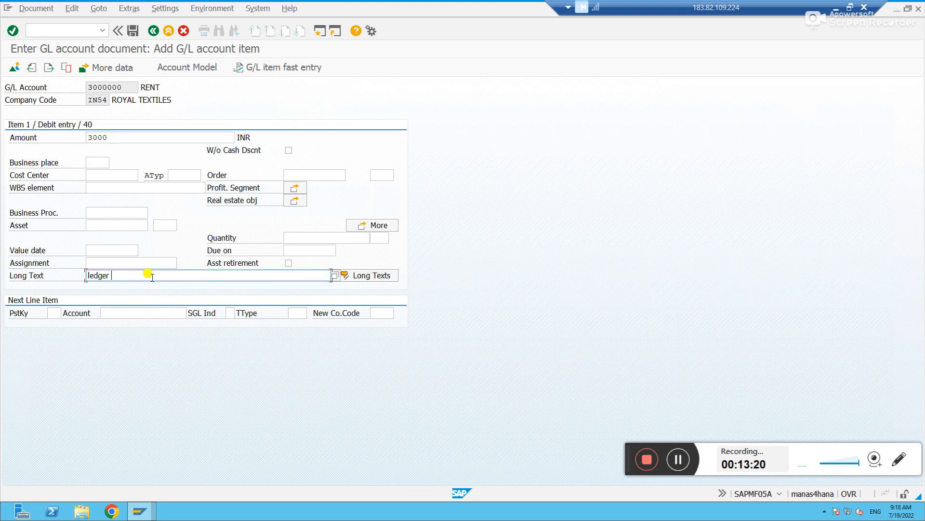
type("specific posting ")
type("IC")
key("Tab")
Add a credit item with posting key 50 on account 1000000, using * as the amount and + as the long text.
left_click(54, 315)
type("50")
key("Tab")
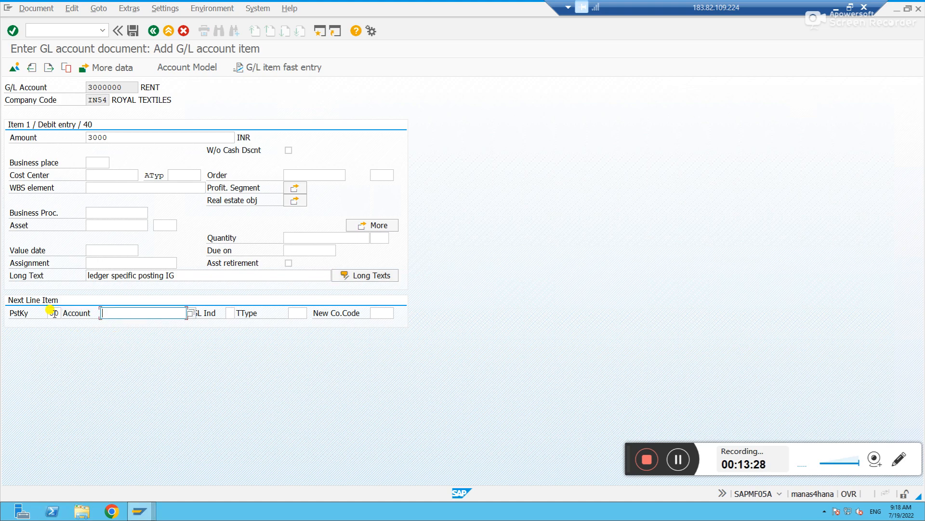
key("Return")
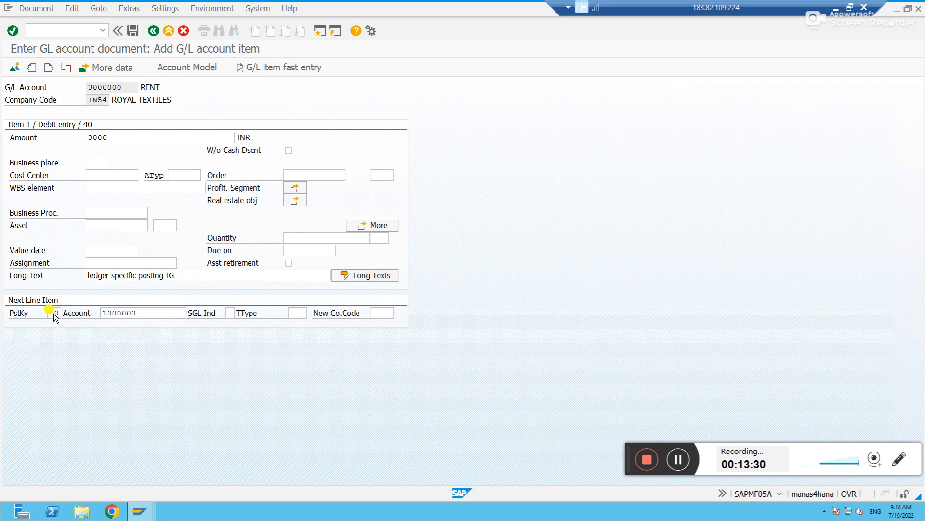
key("Return")
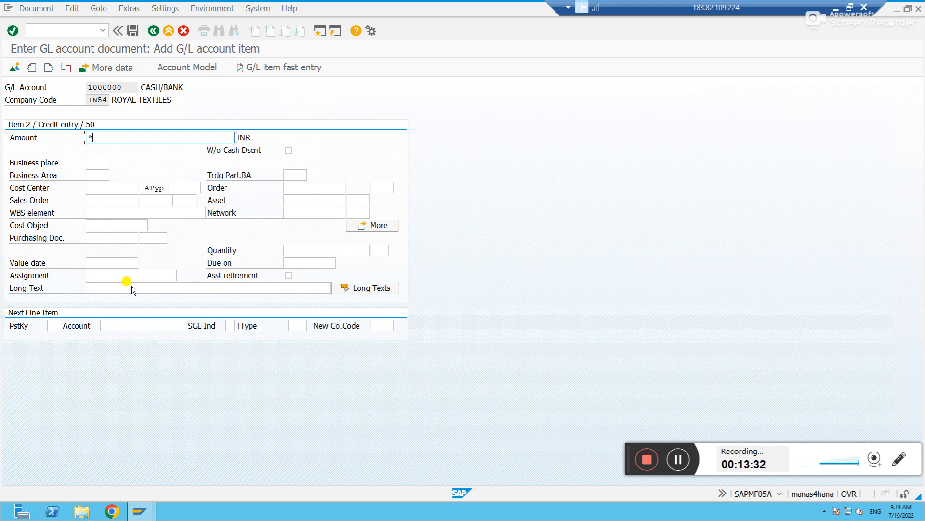
left_click(131, 287)
type("+")
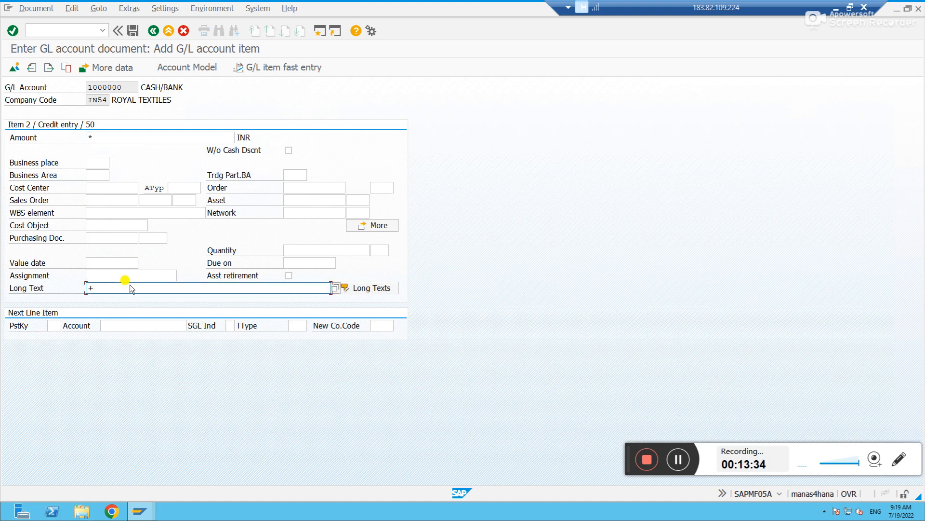
key("Return")
Show the document overview, check the ledger group and post the document.
left_click(14, 68)
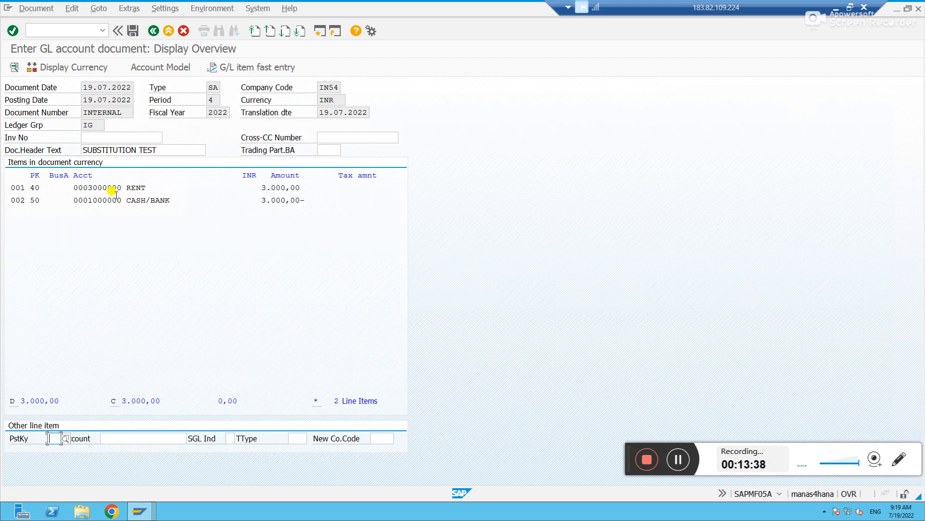
double_click(92, 125)
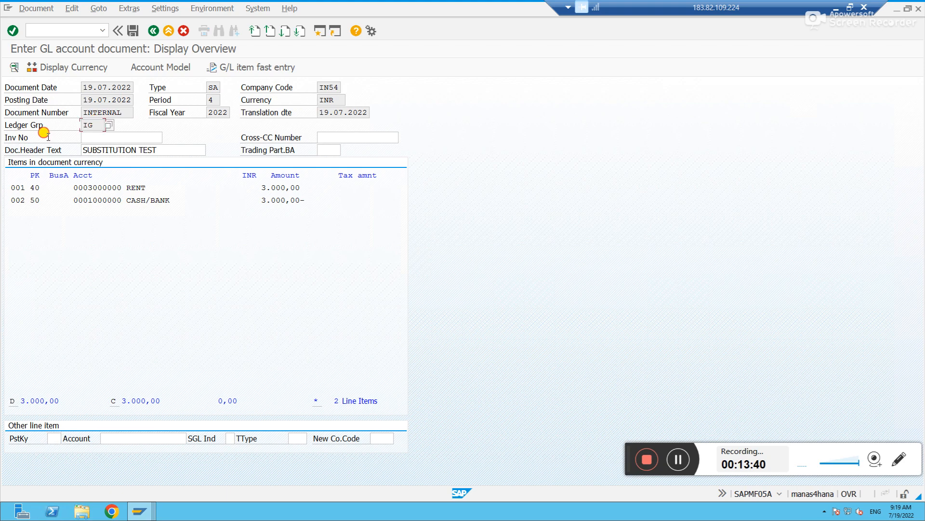
left_click(132, 31)
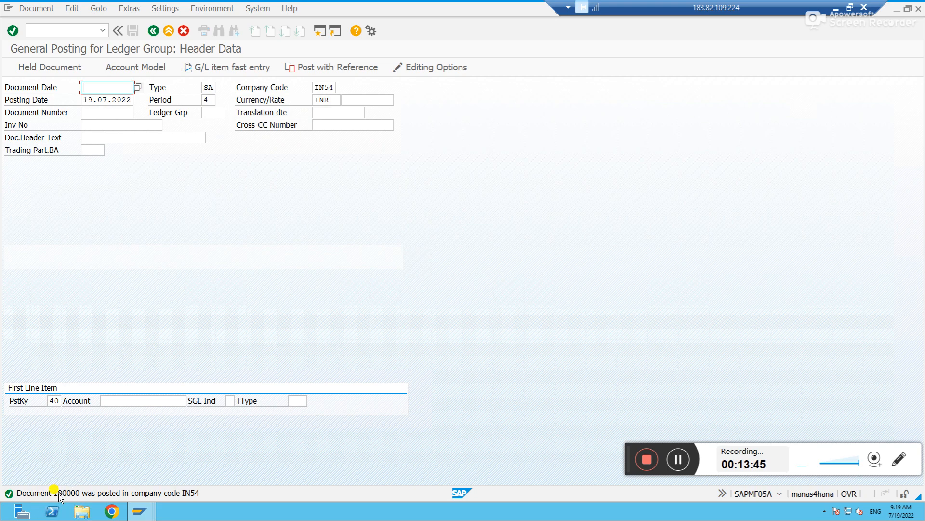
Open the posting message's details, highlight the document number and close the details.
double_click(59, 493)
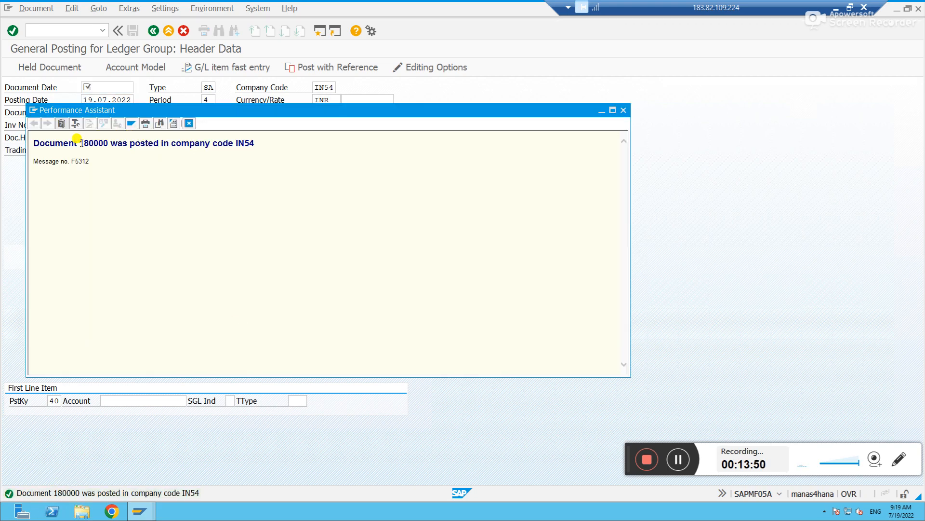
left_click_drag(80, 143, 109, 146)
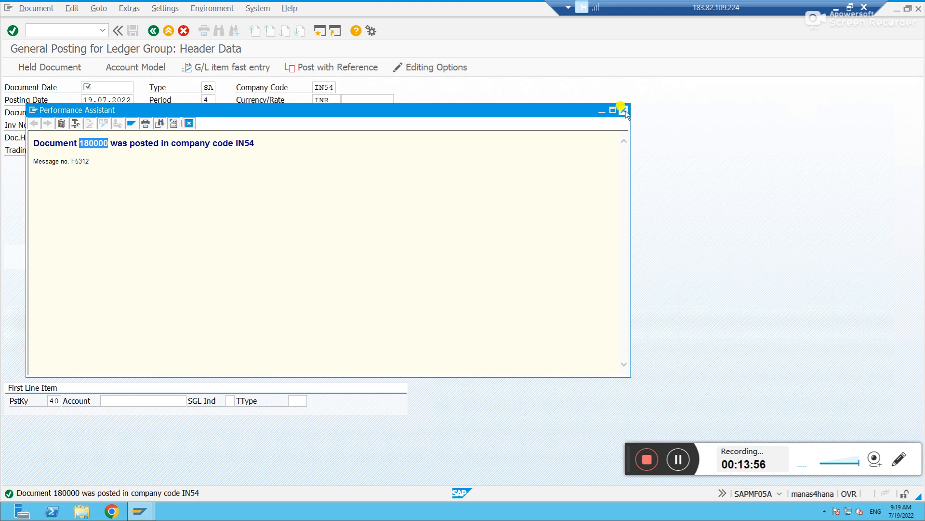
key("Escape")
Return to the ACDOCA table selection, set the document number to 180000 and list its entries.
key("alt+Tab")
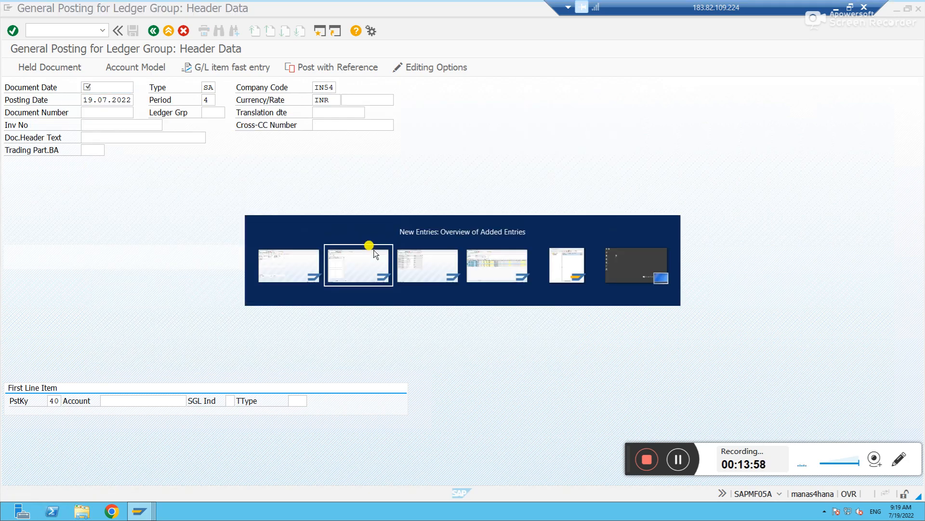
key("alt+Tab")
key("alt+Tab")
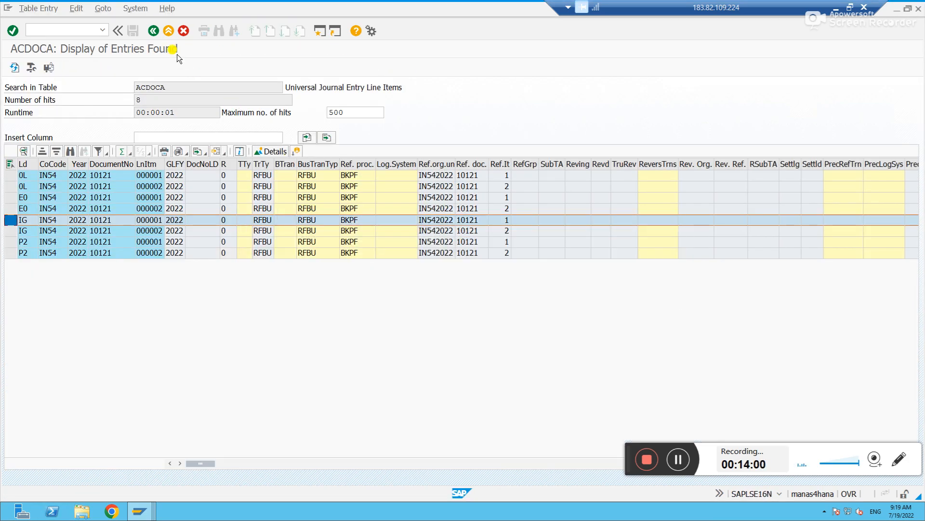
left_click(155, 31)
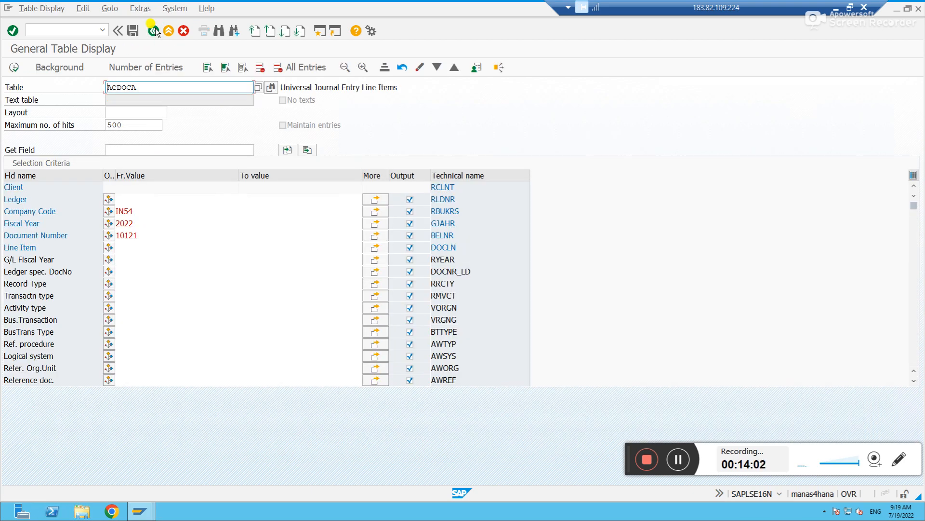
left_click(148, 235)
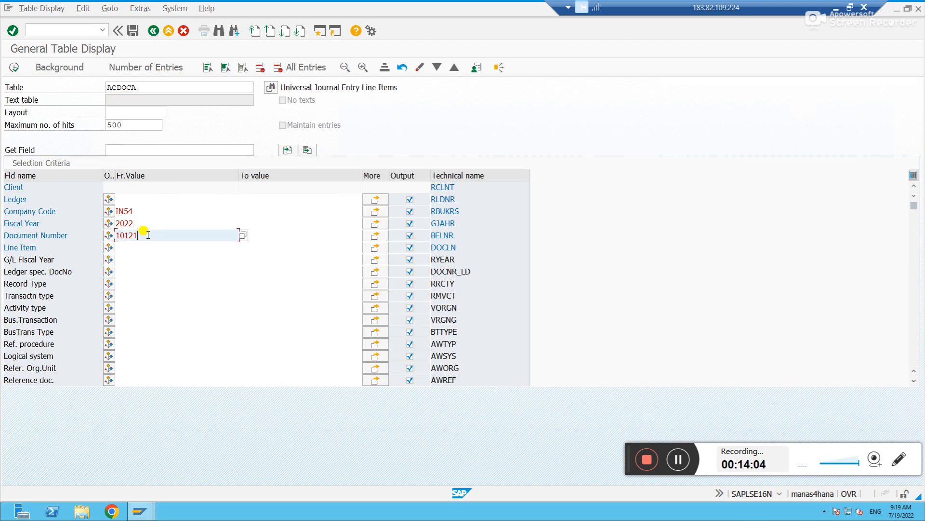
key("BackSpace")
key("BackSpace")
key("BackSpace")
key("BackSpace")
key("BackSpace")
type("180")
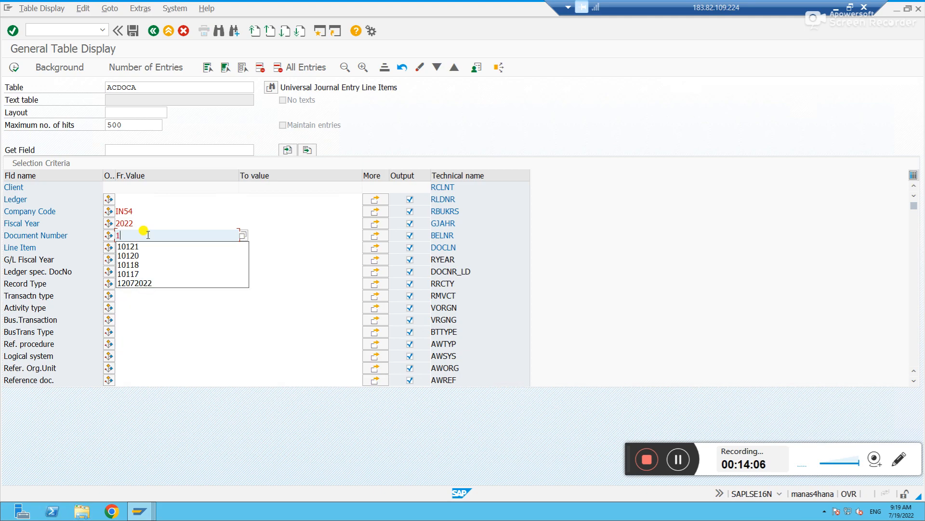
type("000")
key("BackSpace")
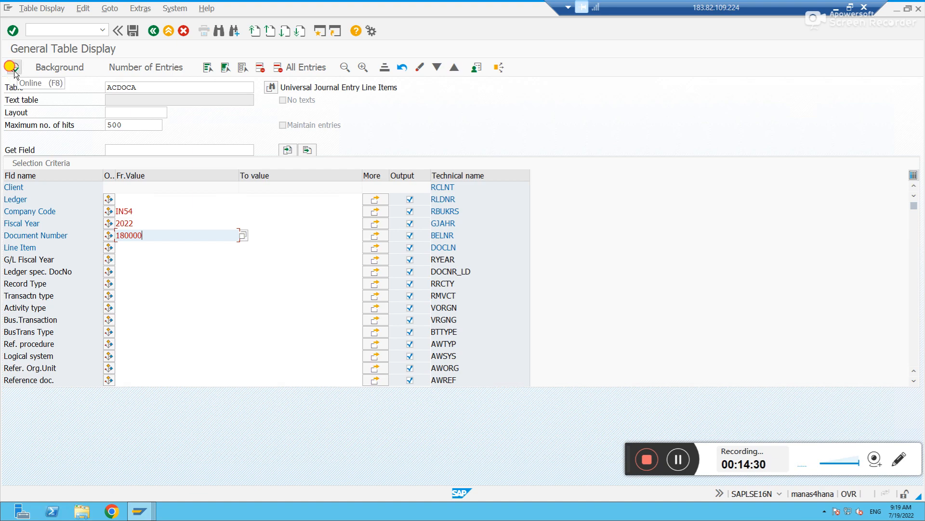
left_click(15, 70)
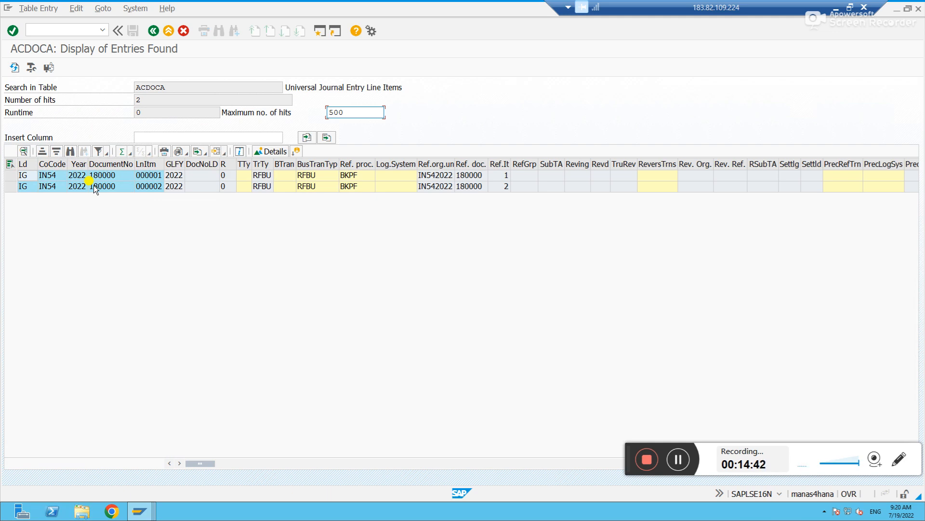
Open transaction FAGLL03, set the G/L account to 3000000 and list its open items in ledger 0L.
left_click(70, 29)
type("/nfagll03")
key("Return")
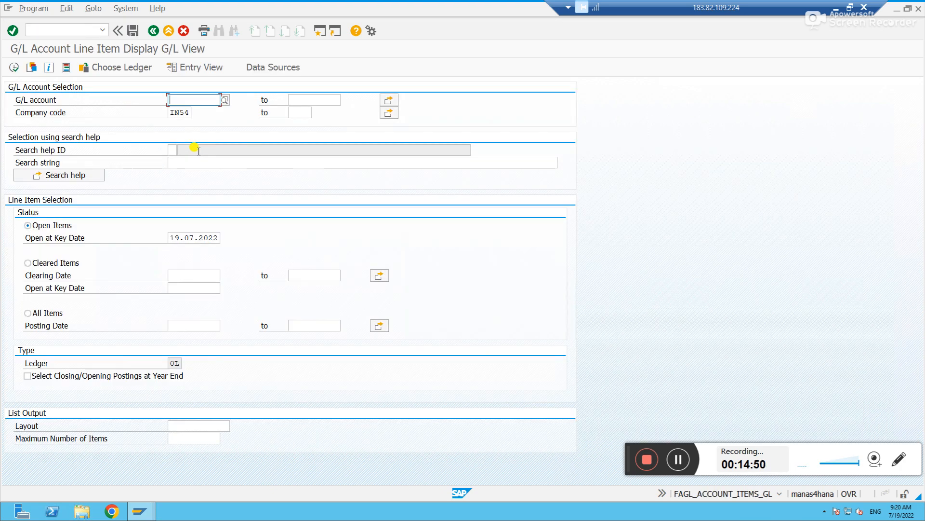
left_click(207, 108)
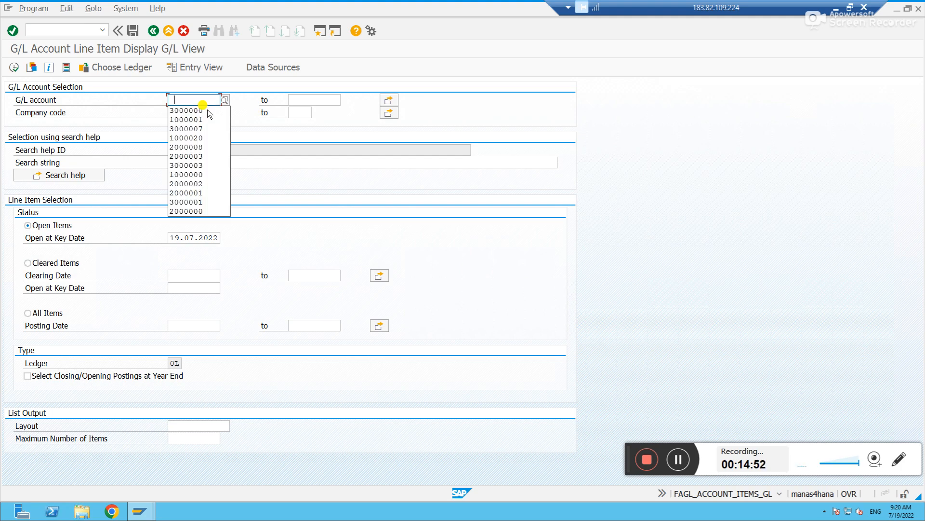
left_click(208, 110)
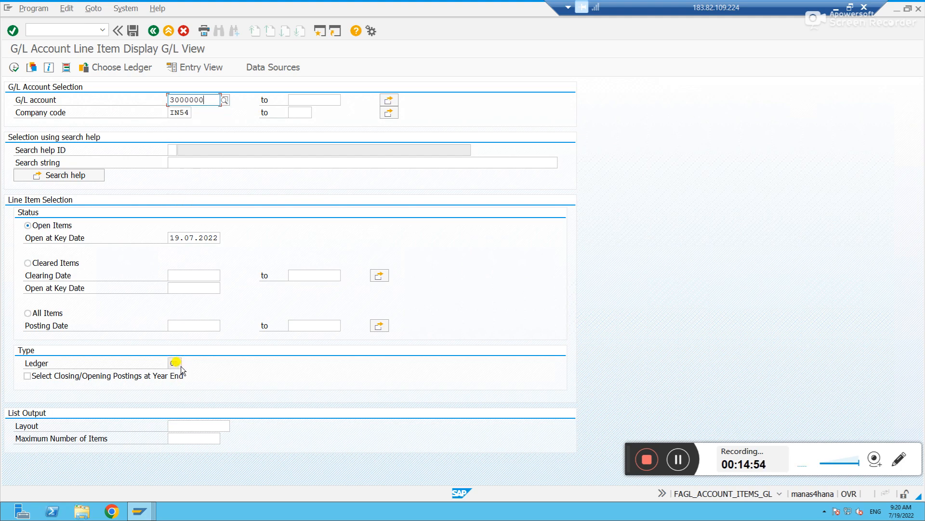
left_click(14, 68)
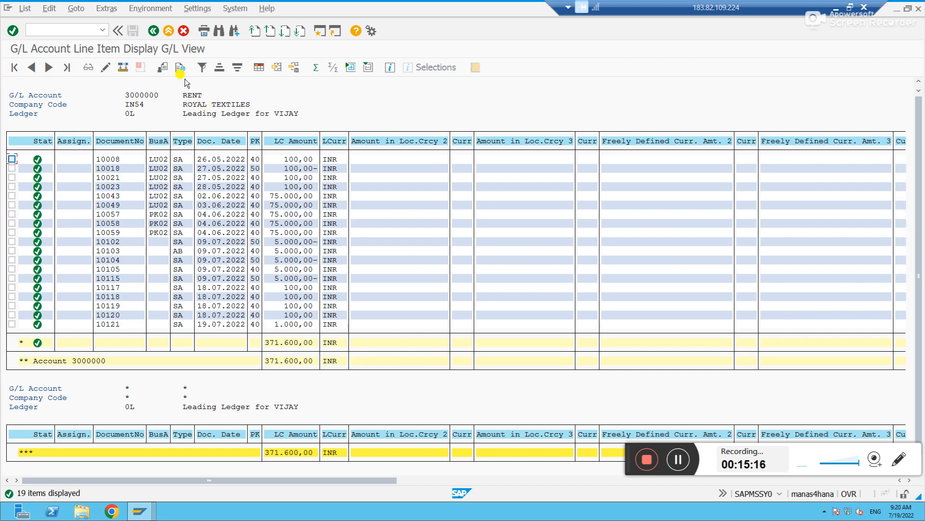
Set the ledger to IG, list account 3000000's open items, mark document 180000 and return to the selection.
left_click(153, 31)
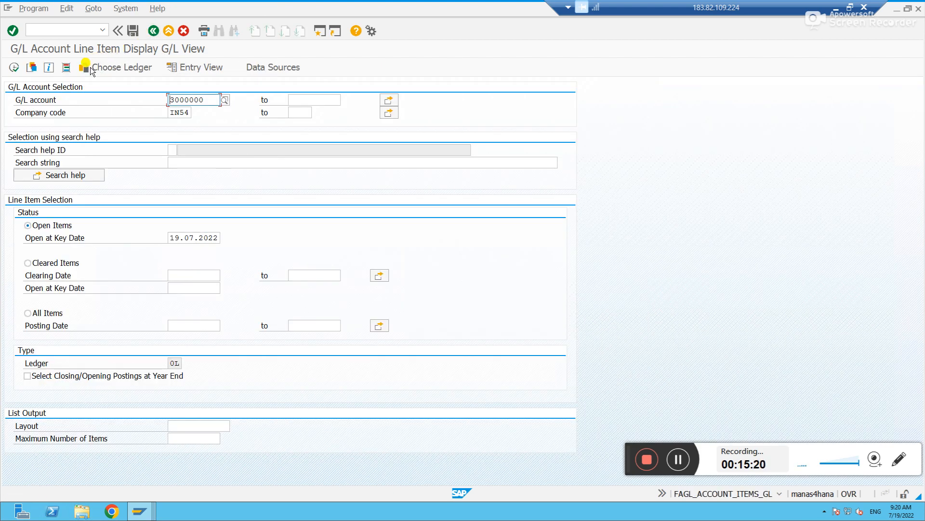
left_click(106, 69)
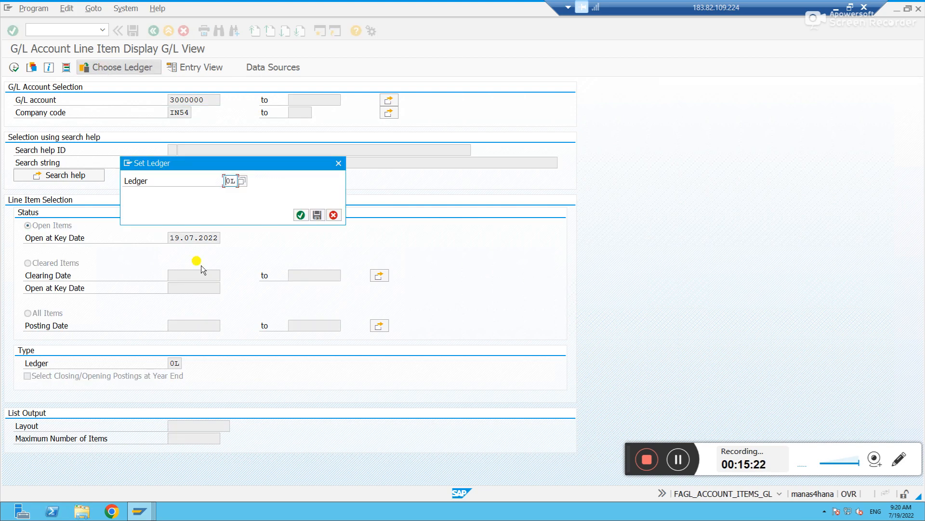
key("ctrl+a")
type("IG")
key("Return")
left_click(15, 67)
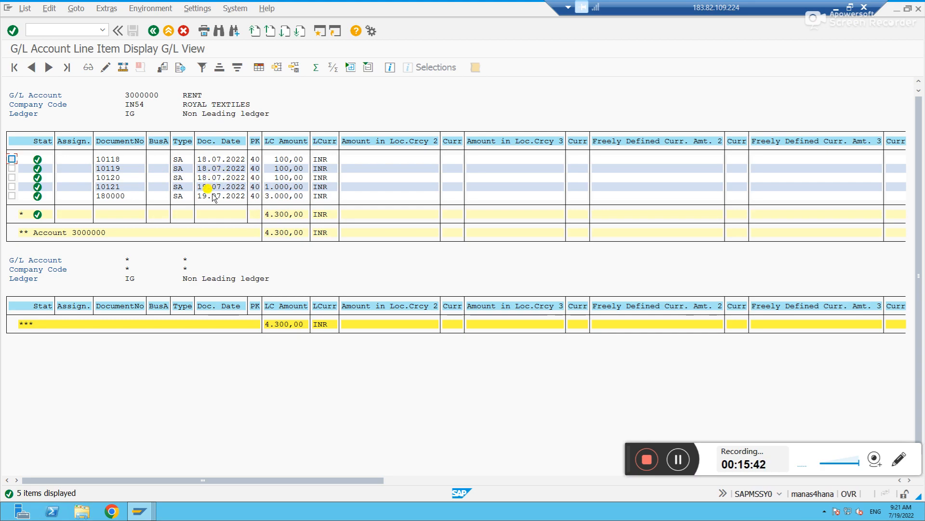
left_click(113, 198)
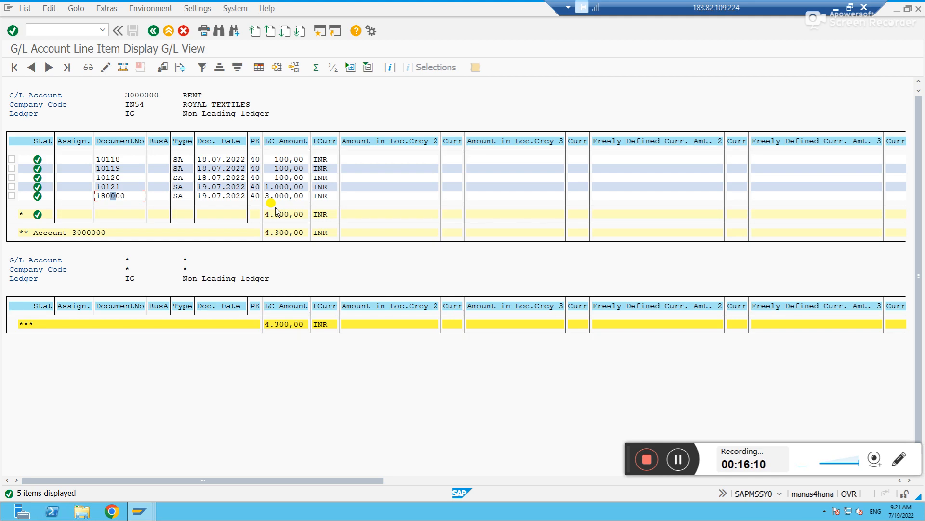
left_click(154, 31)
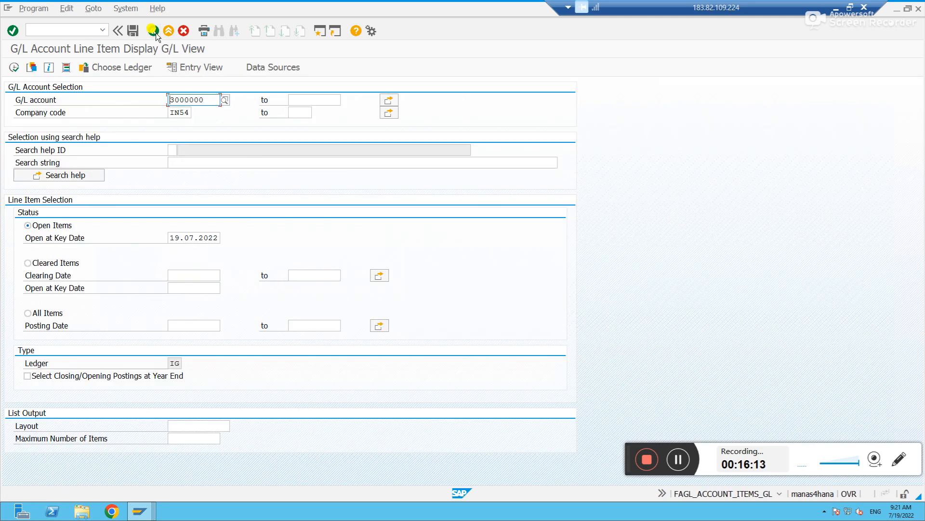
left_click(679, 460)
left_click(679, 460)
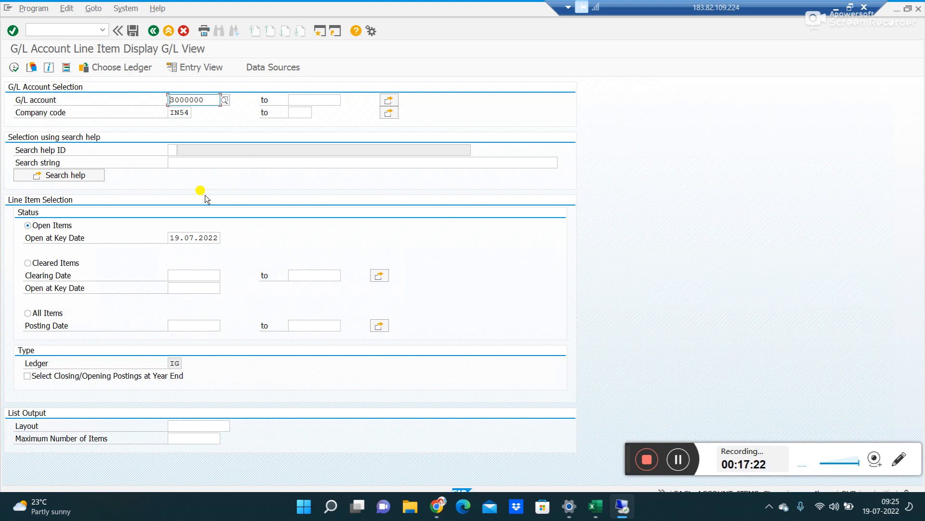
Open transaction FB01L and enter document date 19072022 and header text "ledger specific posting", leaving the ledger group blank.
key("ctrl+slash")
type("/nfbl01")
key("Return")
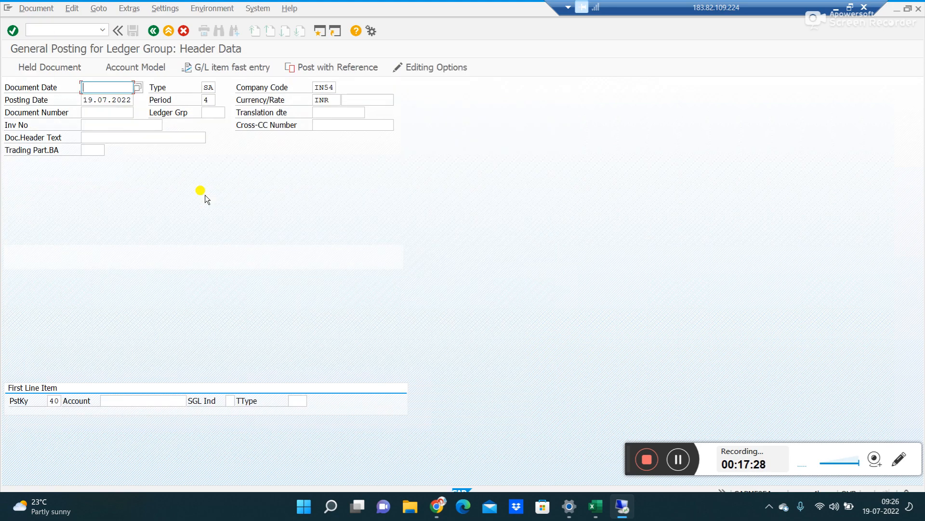
key("Return")
left_click(218, 113)
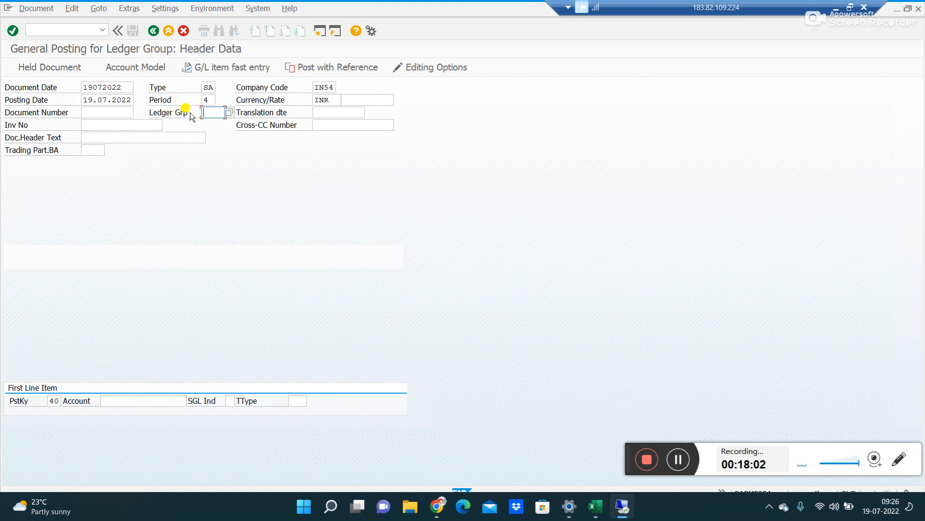
left_click(120, 137)
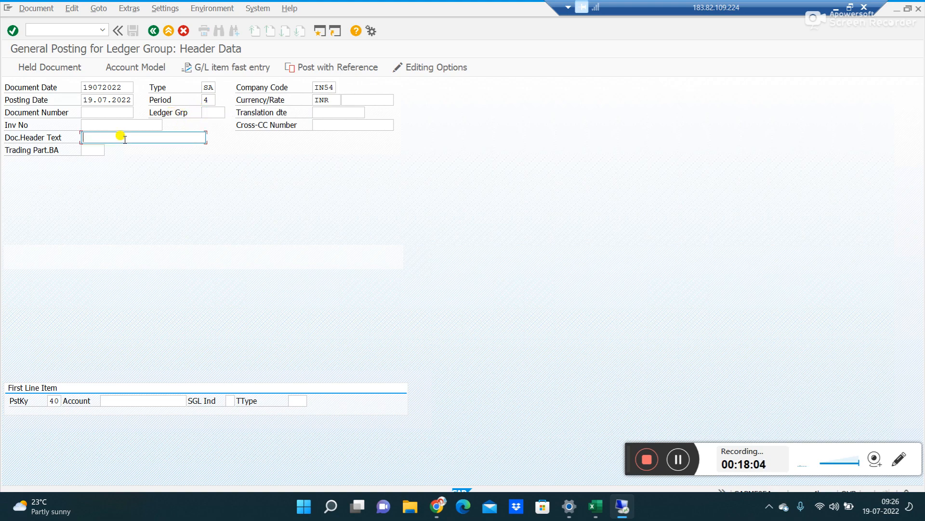
key("Down")
key("Return")
Add a debit item with posting key 40 on account 3000000, using amount 500 and long text "ledger specific posting IG".
left_click(115, 401)
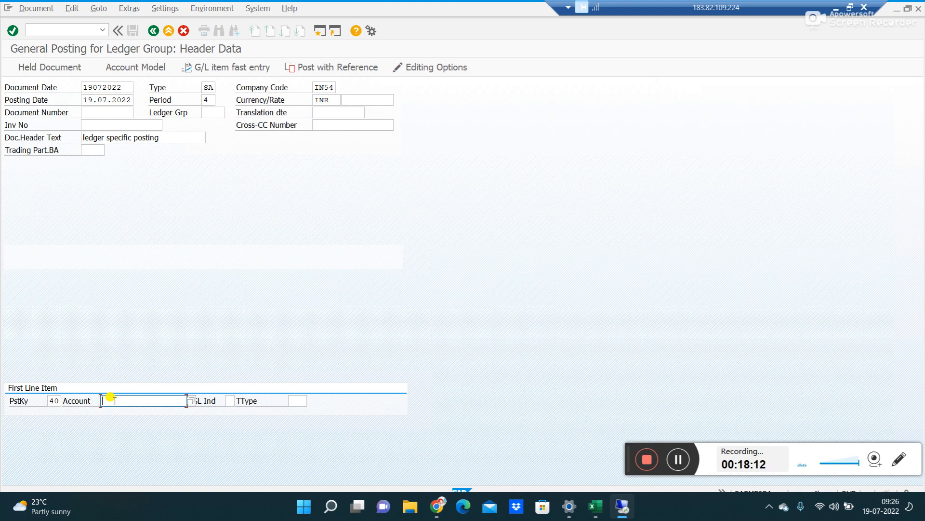
key("BackSpace")
key("Down")
key("Down")
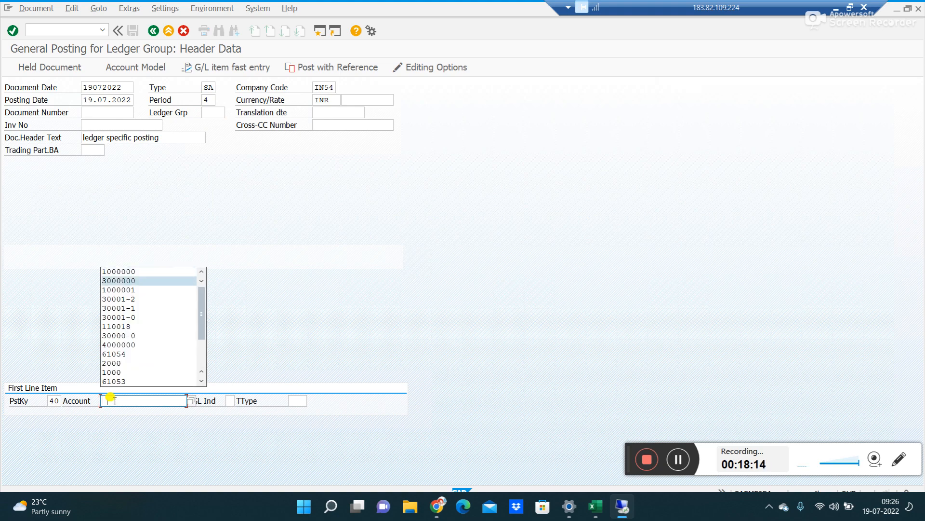
key("Return")
key("Return")
type("500")
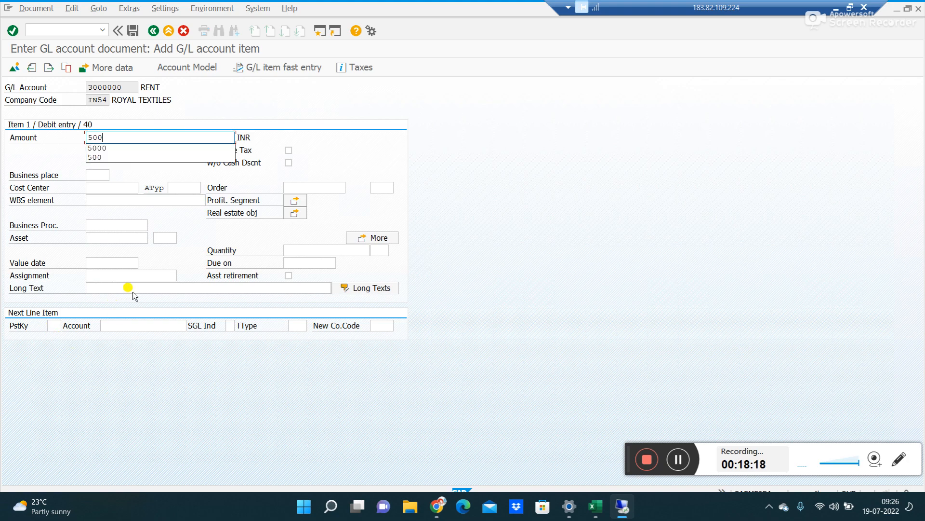
left_click(110, 285)
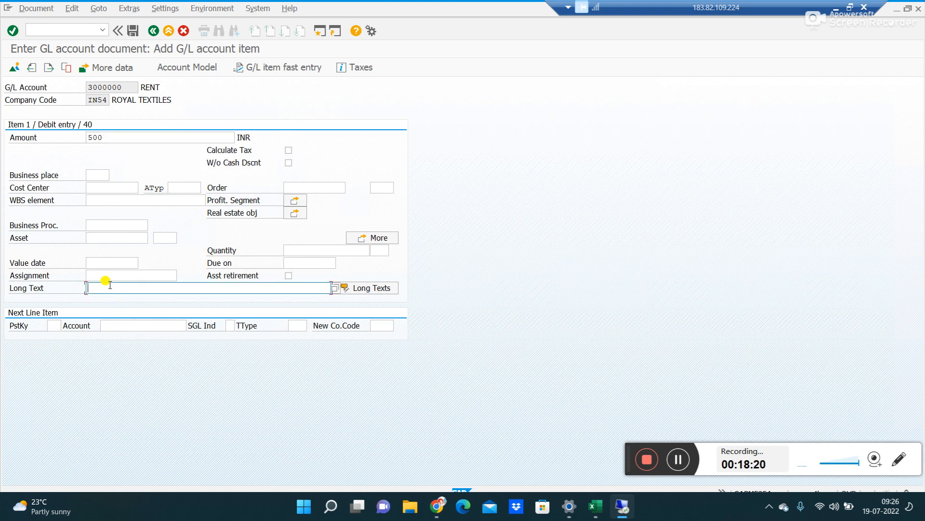
key("Down")
key("Down")
key("Return")
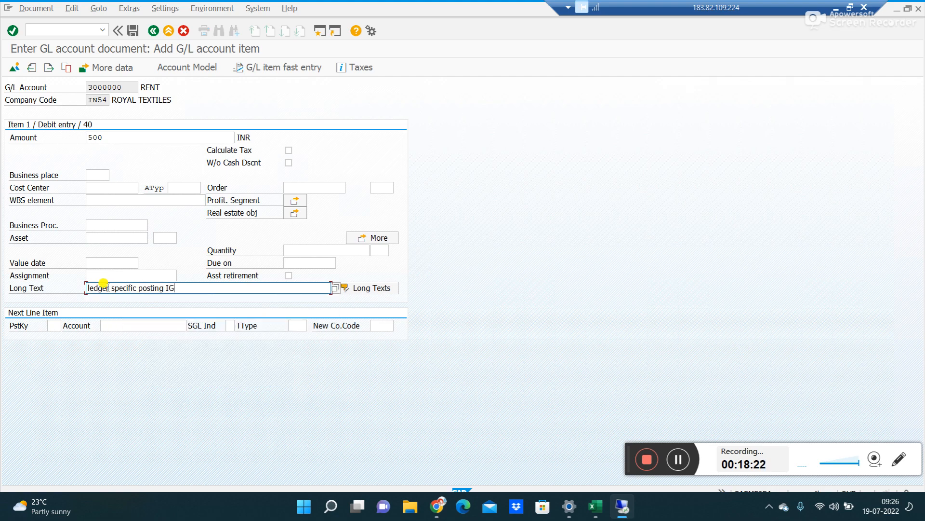
Add a credit item with posting key 50 on account 1000000 and amount 500.
left_click(54, 325)
type("50")
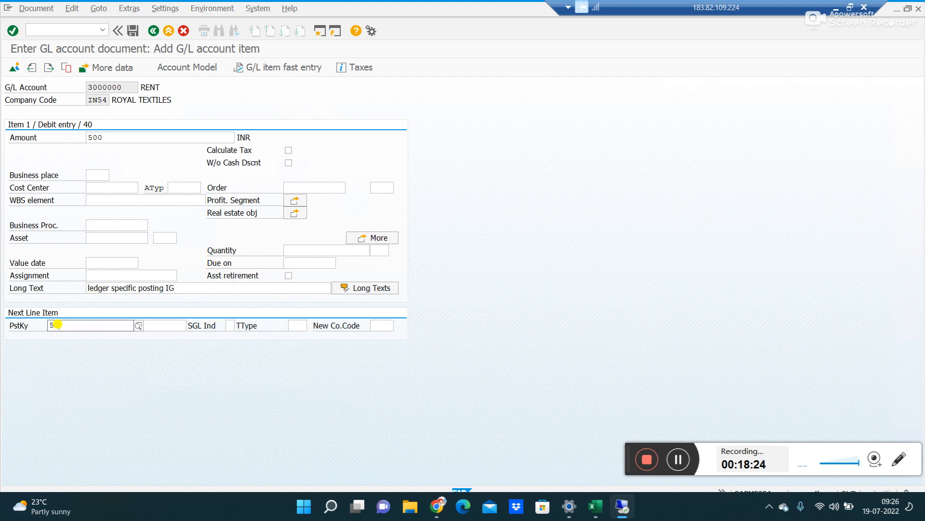
key("Down")
key("Down")
key("Down")
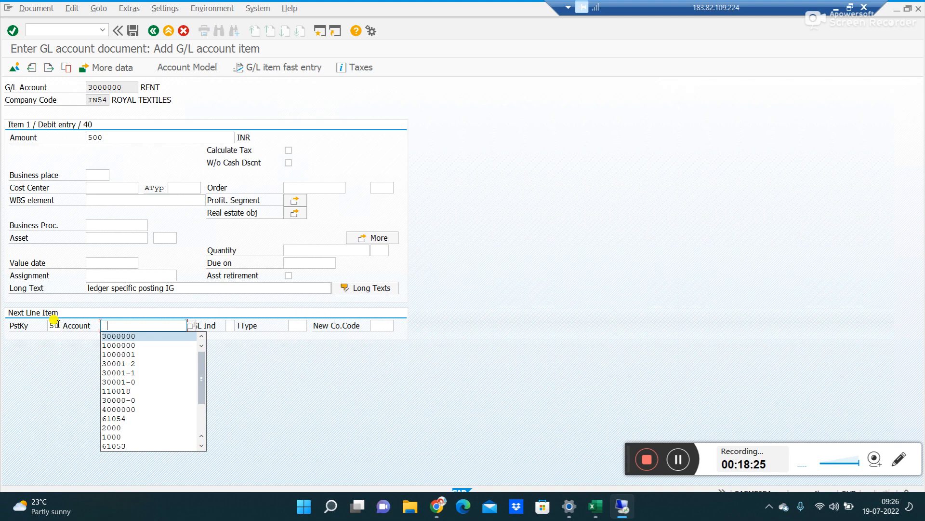
key("Return")
type("500")
key("Return")
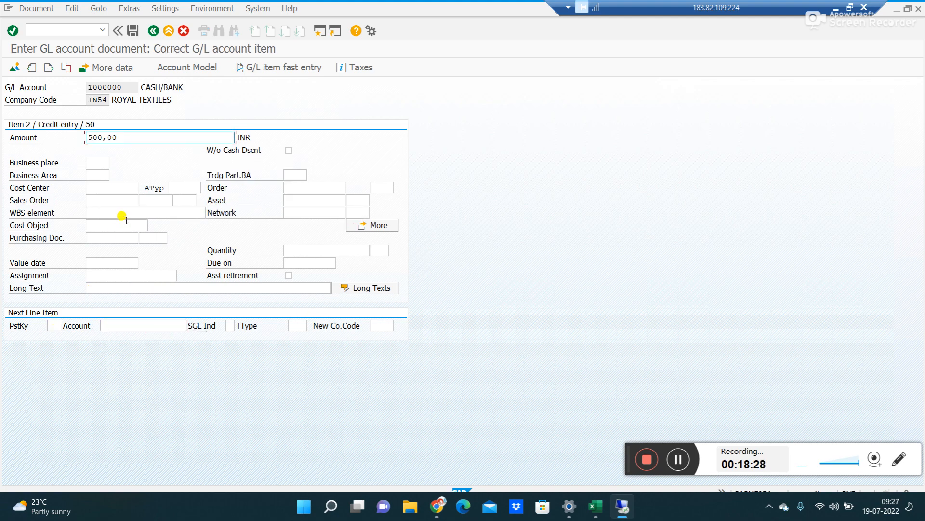
Post the document from its overview and highlight the document number in the posting message's details.
left_click(12, 68)
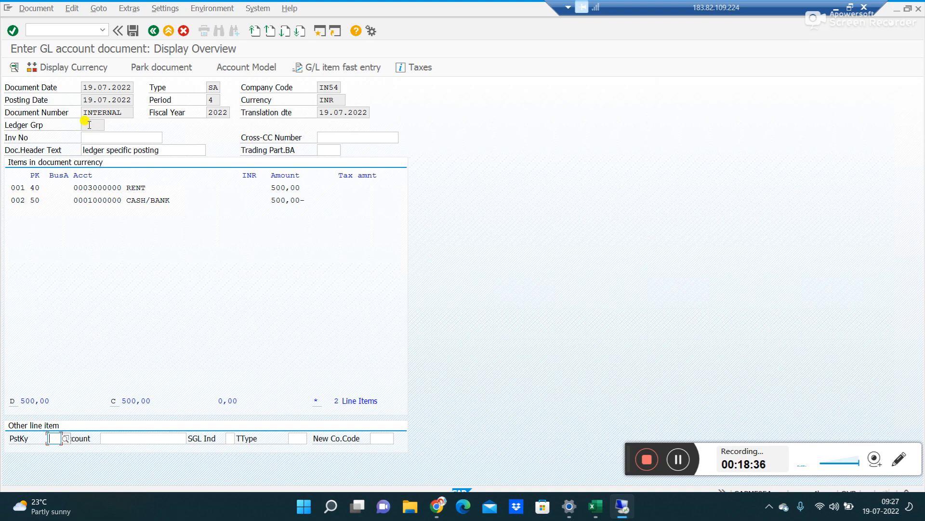
left_click(133, 35)
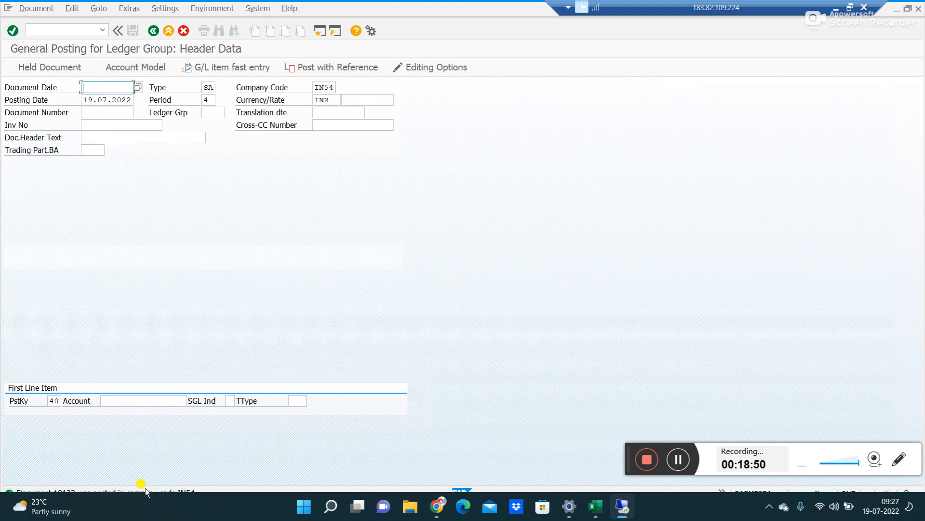
double_click(146, 488)
left_click_drag(103, 145, 70, 145)
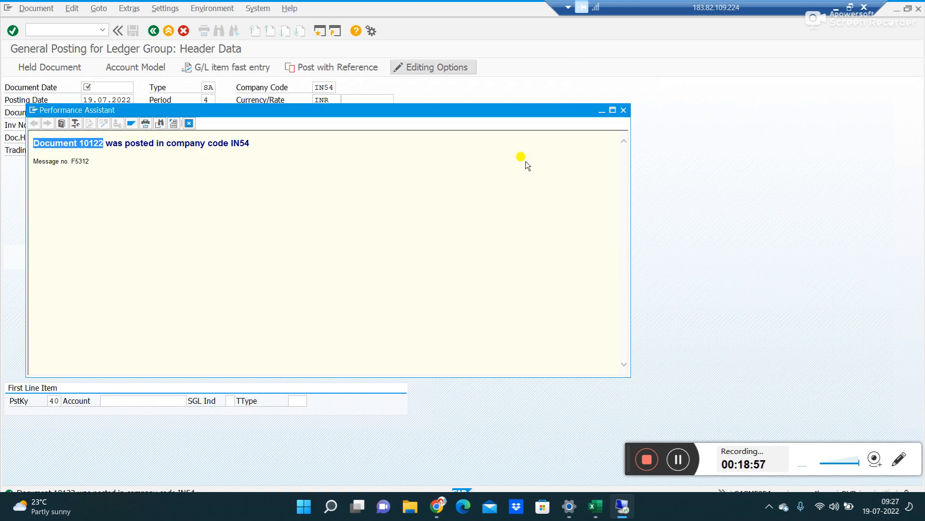
Switch to the session with the number range intervals for IN54 and open transaction SE16N there.
key("alt+Tab")
key("alt+Tab")
key("alt+Tab")
key("alt+Tab")
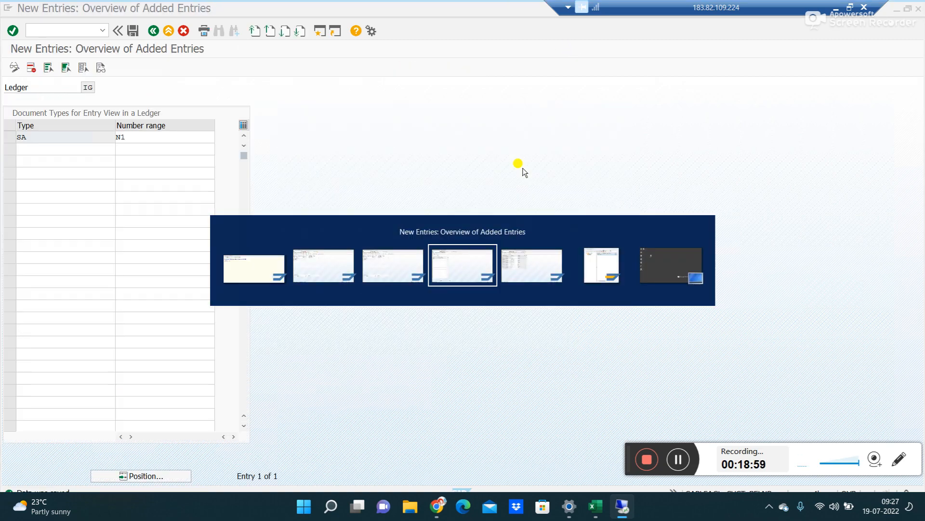
key("alt+shift+Tab")
key("alt+shift+Tab")
key("alt+shift+Tab")
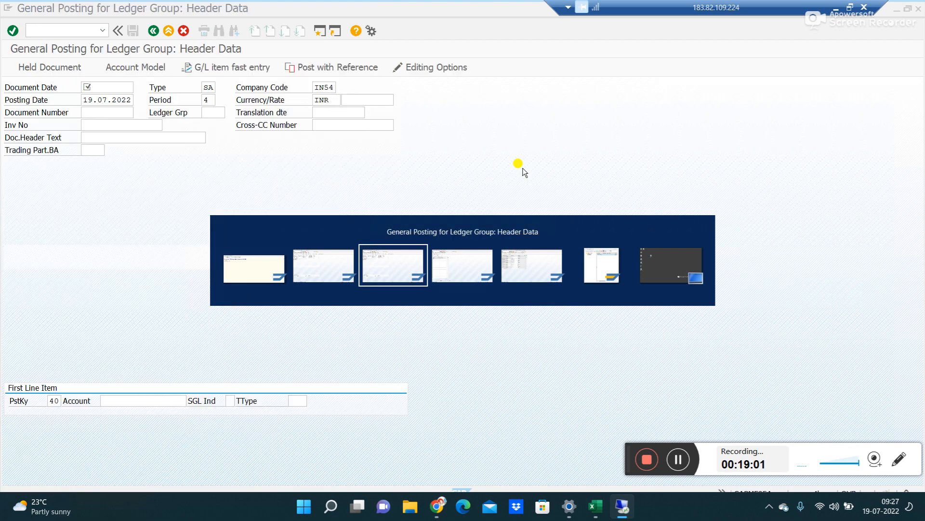
key("alt+Tab")
key("alt+Tab")
key("alt+Tab")
key("ctrl+slash")
type("/n")
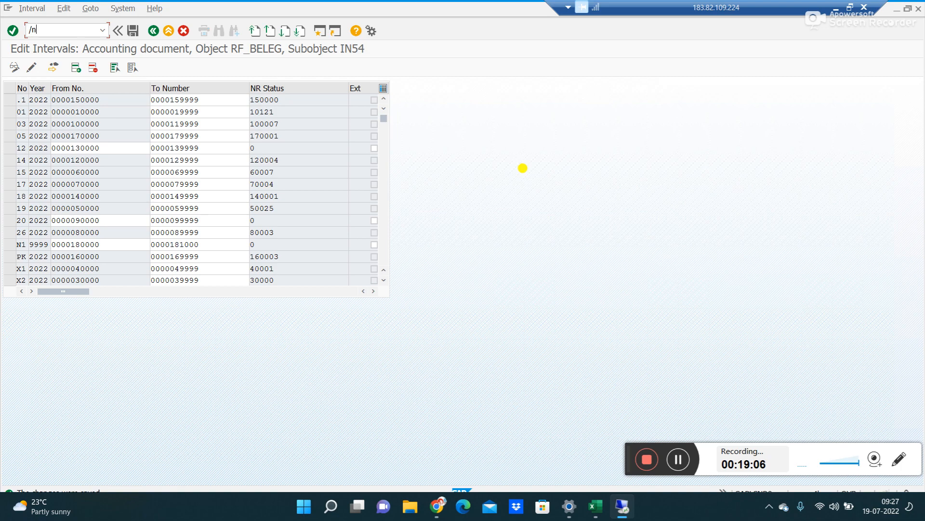
type("se16n")
key("Return")
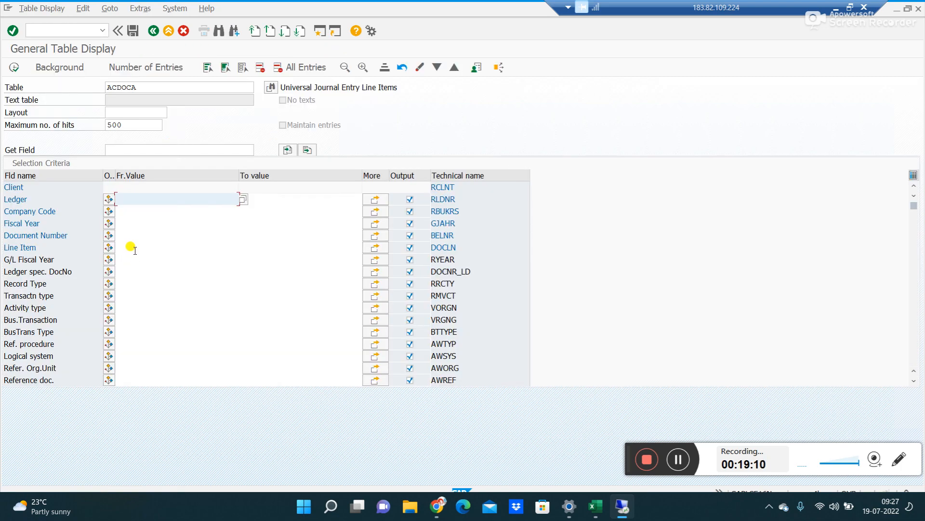
Set the ACDOCA selection criteria to company code IN54 and fiscal year 2022.
key("Down")
left_click(283, 211)
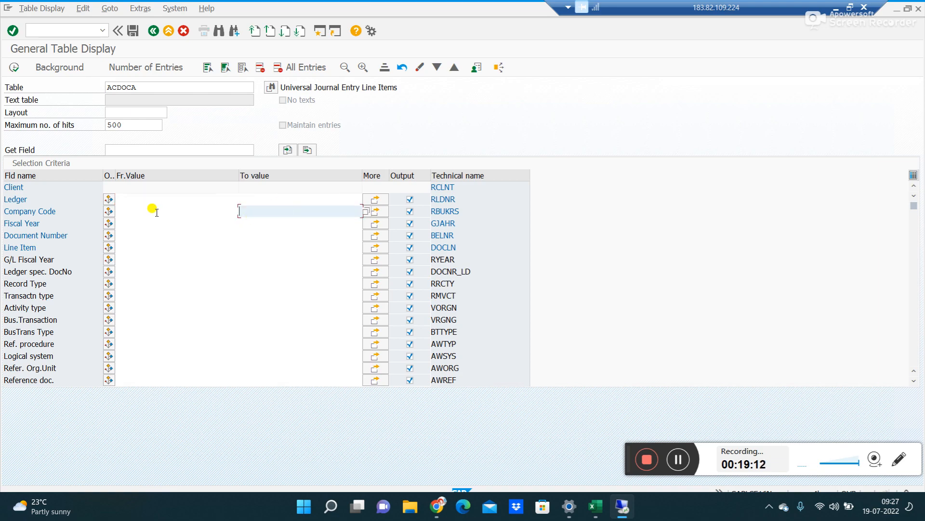
left_click(152, 210)
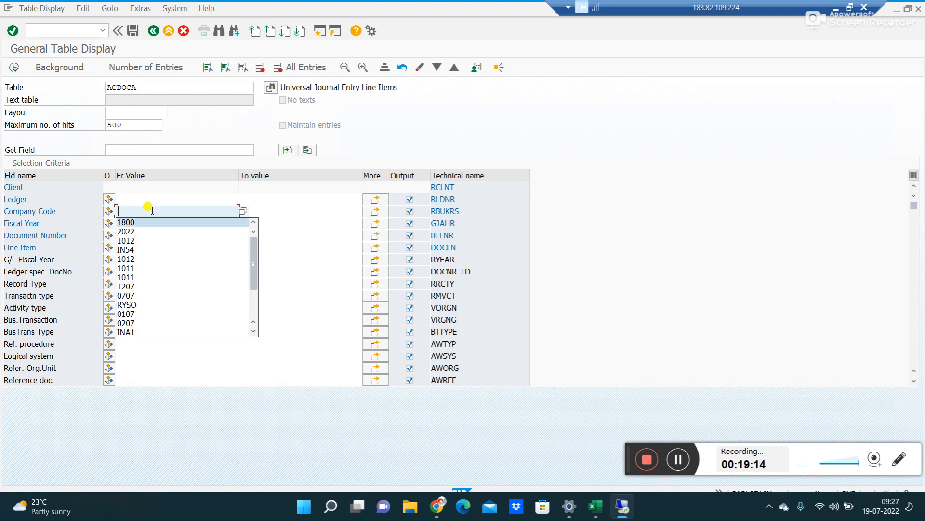
type("in")
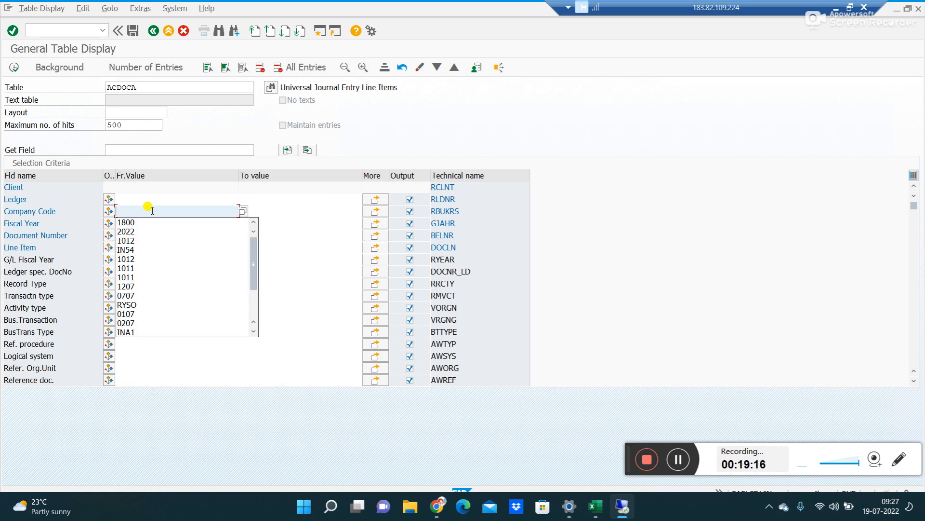
type("54")
key("Tab")
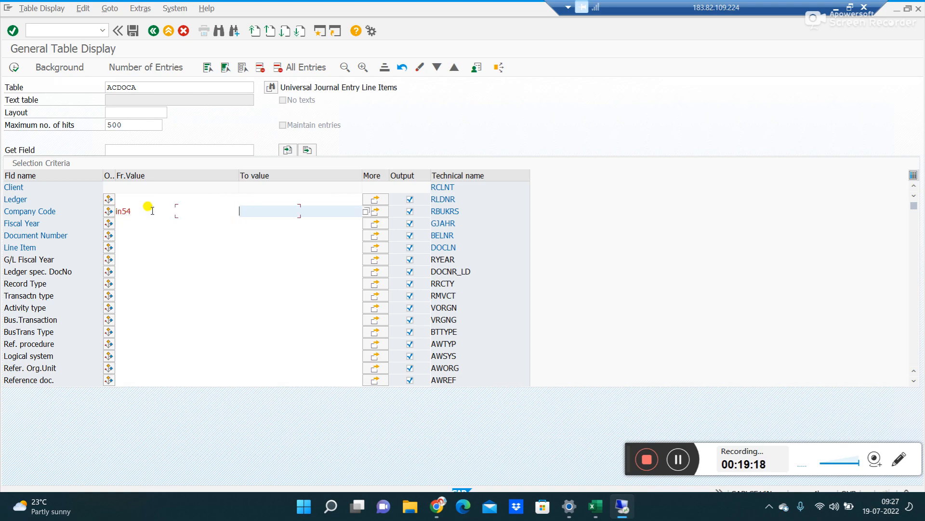
left_click(125, 223)
type("2022")
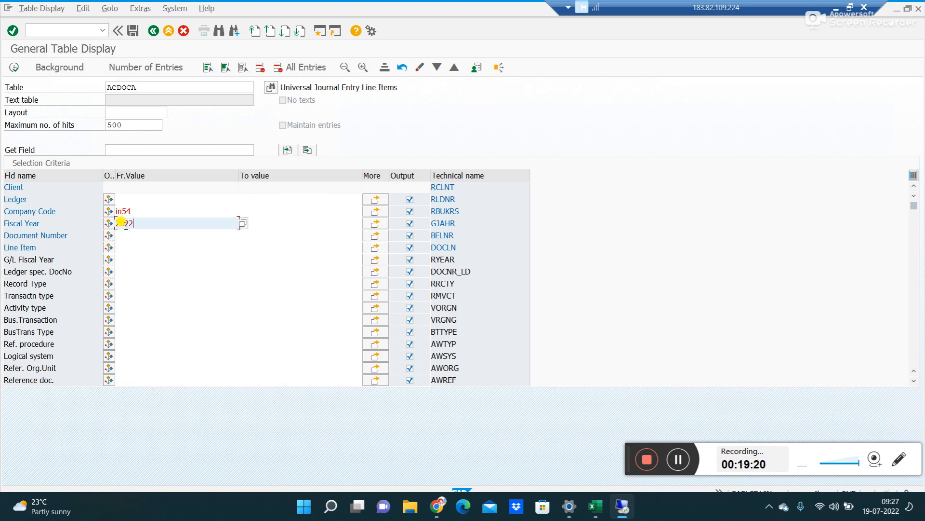
key("Tab")
Add document number 10122 to the ACDOCA selection criteria and display the matching entries.
left_click(125, 235)
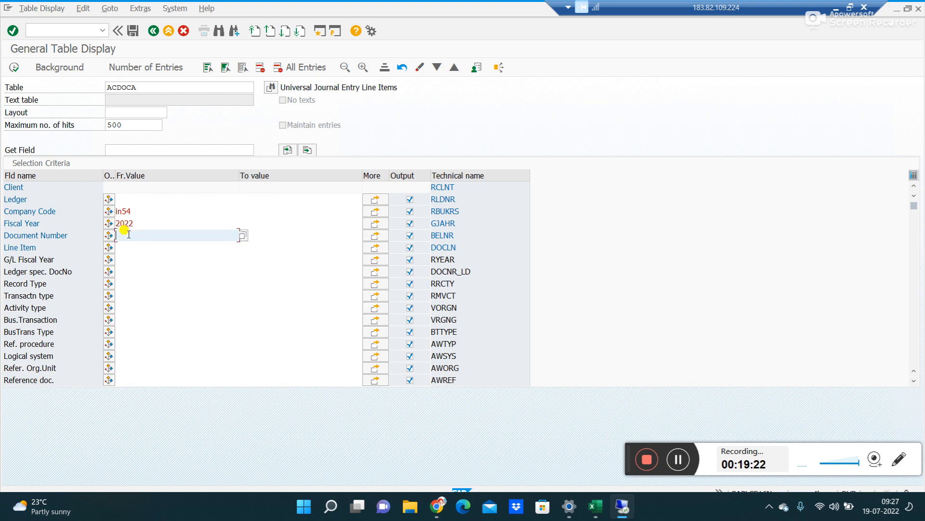
key("Down")
key("Down")
key("Down")
key("Down")
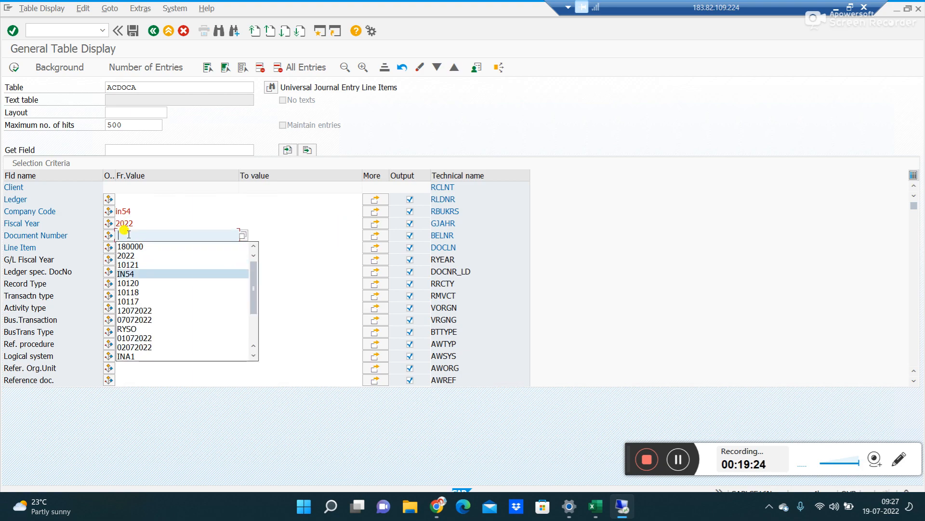
key("Up")
type("1012")
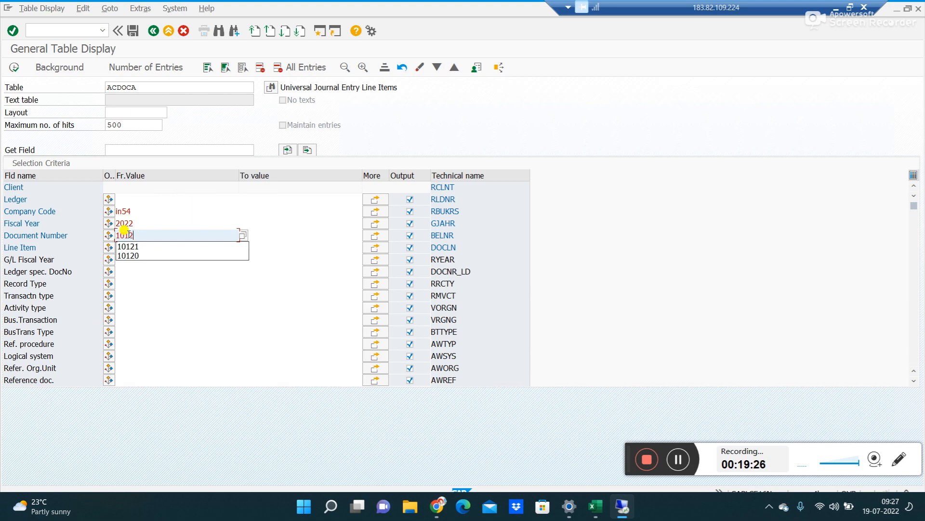
type("2")
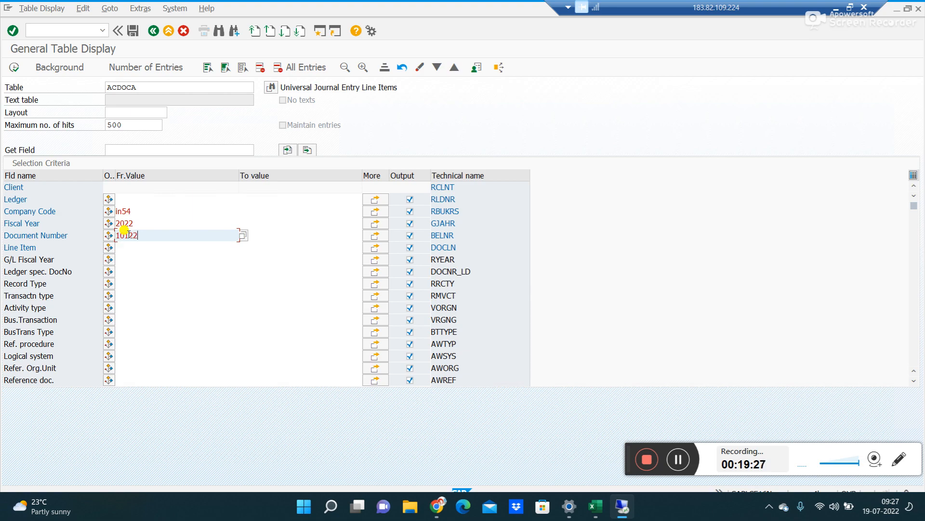
left_click(13, 68)
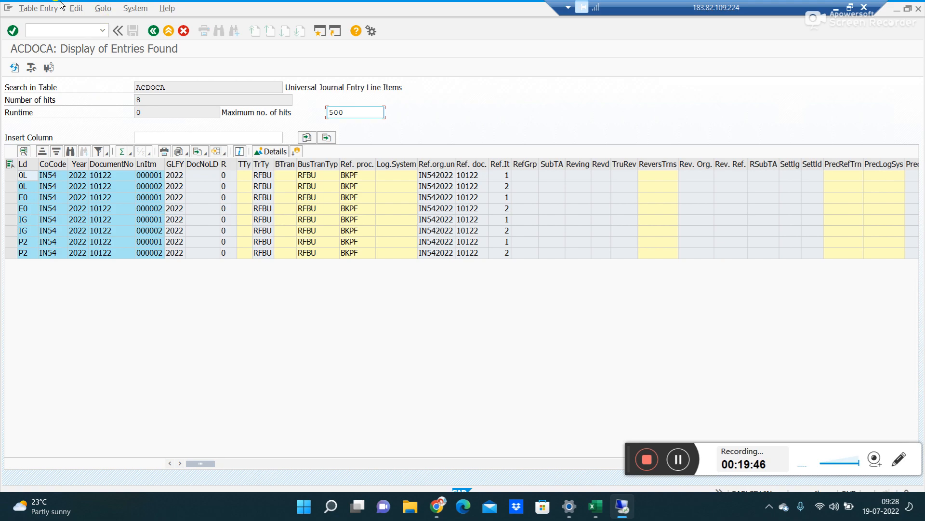
Switch to the Ledger topic class notes workbook in Excel and begin the cell C61 note with "If you want to post ledger specific entries , for those".
left_click(44, 30)
left_click(835, 8)
left_click(596, 506)
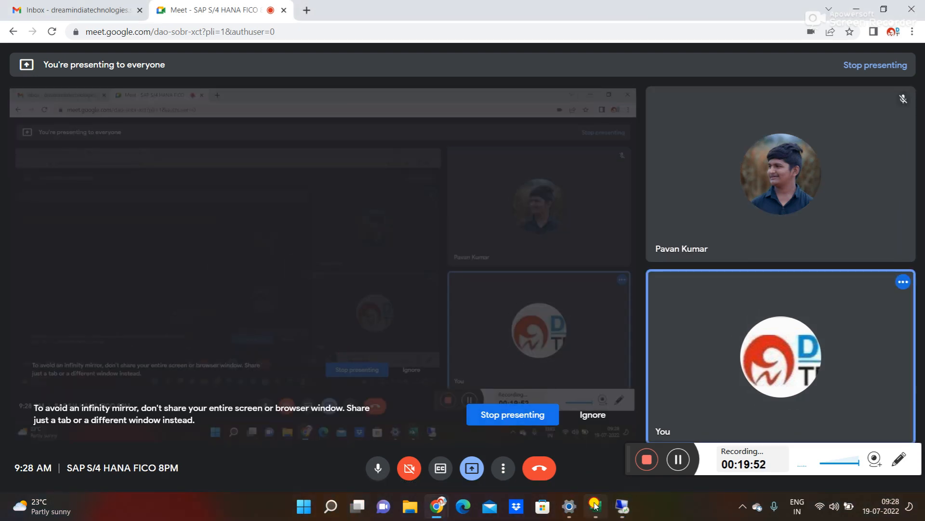
left_click(103, 330)
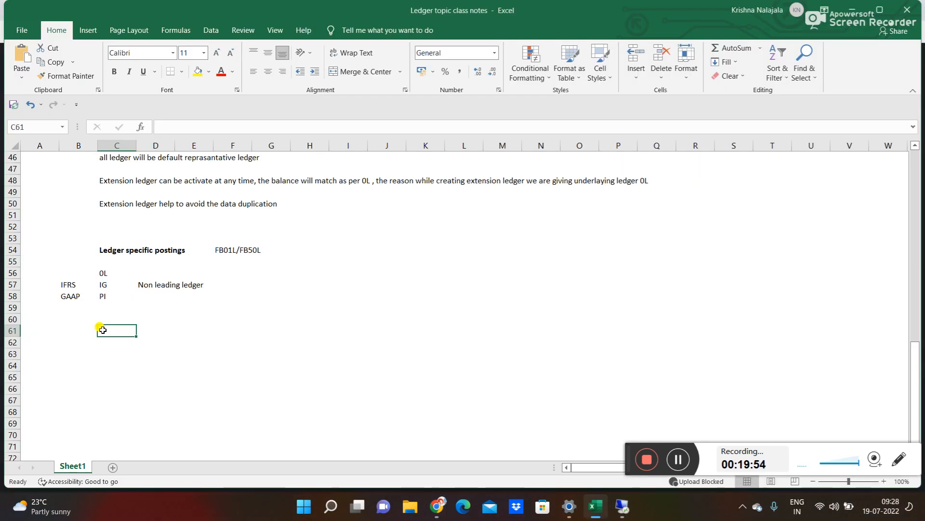
type("If you want ")
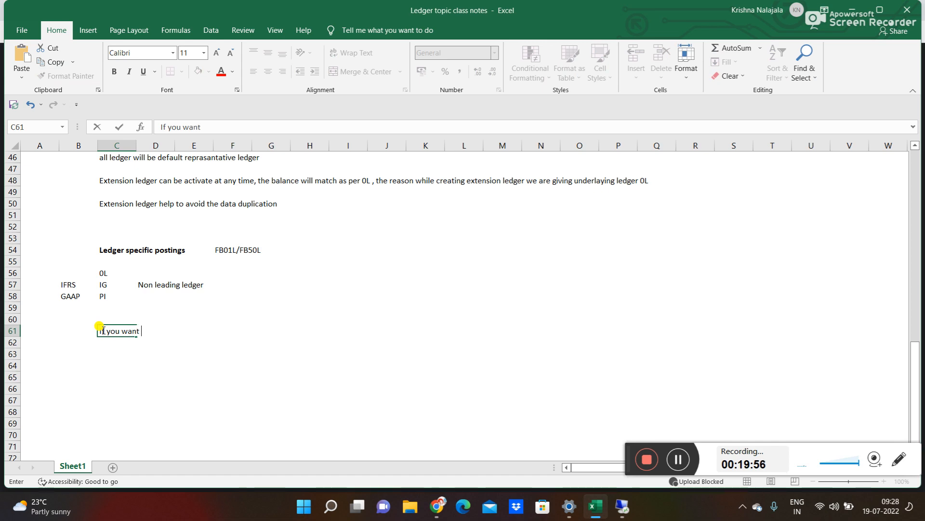
type("to post ledger ")
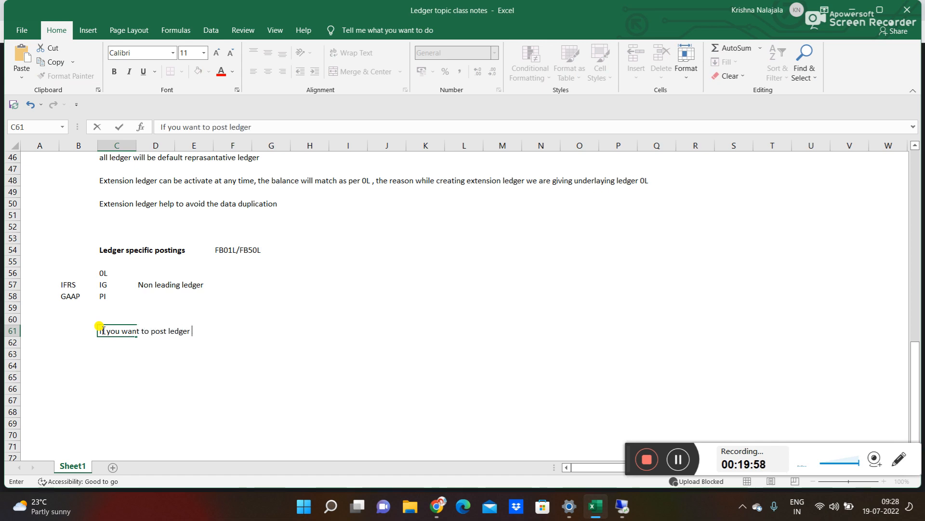
type("specific e")
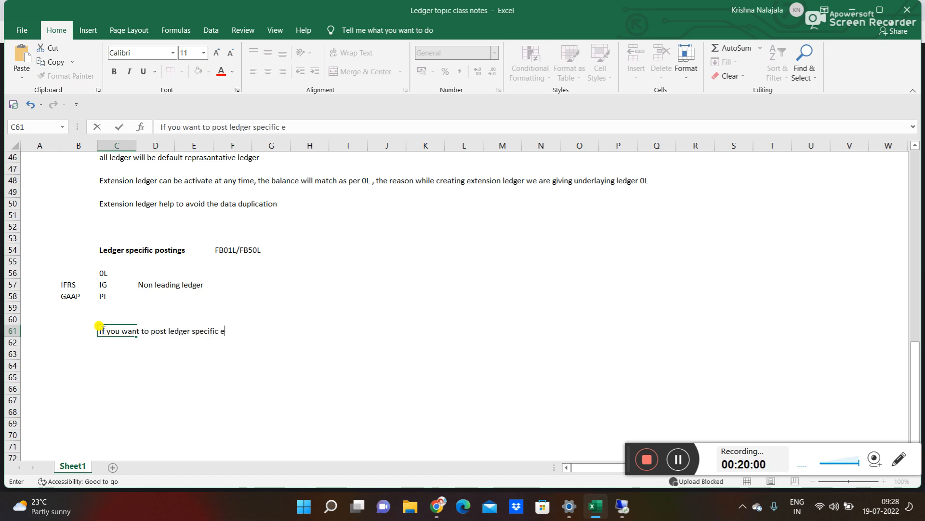
type("ntries , for ")
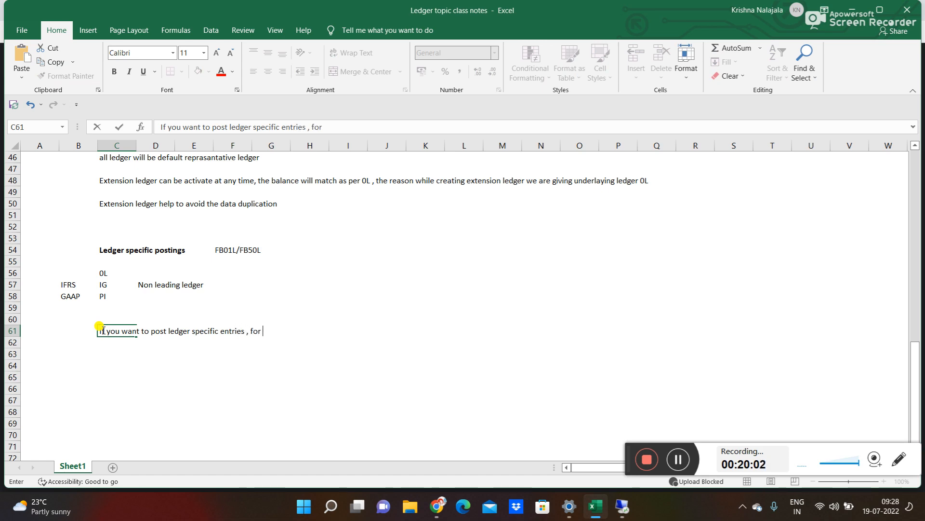
type("those documen")
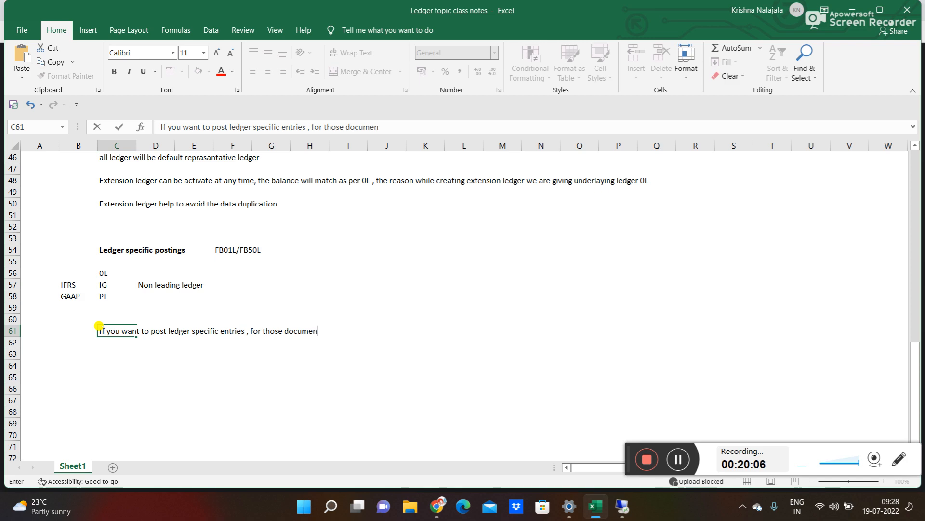
Fix the wording and continue the C61 note with "documents we need to create number range".
type("t tuypes")
key("BackSpace")
key("BackSpace")
key("BackSpace")
key("BackSpace")
key("BackSpace")
key("BackSpace")
key("BackSpace")
key("BackSpace")
key("BackSpace")
key("BackSpace")
key("BackSpace")
key("BackSpace")
key("BackSpace")
key("BackSpace")
key("BackSpace")
type("docume")
type("nt ")
type(" we need to c")
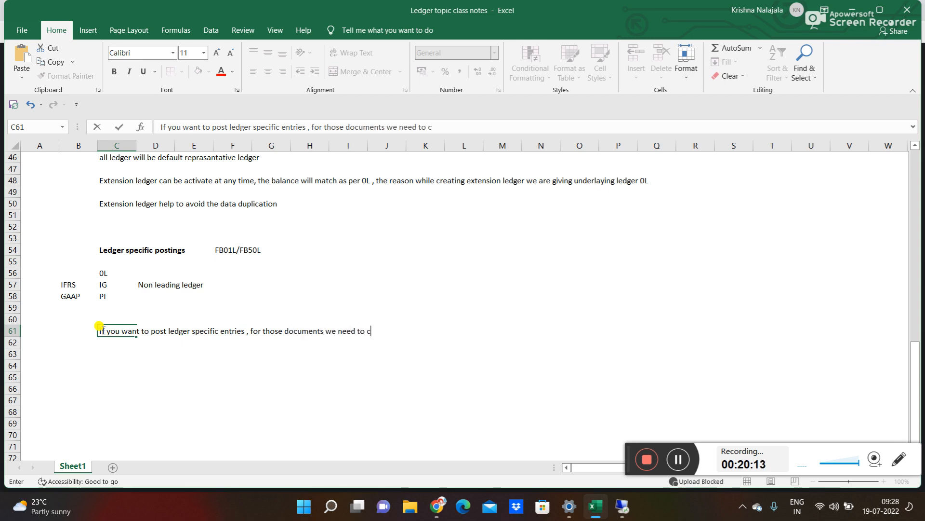
type("reate number ran")
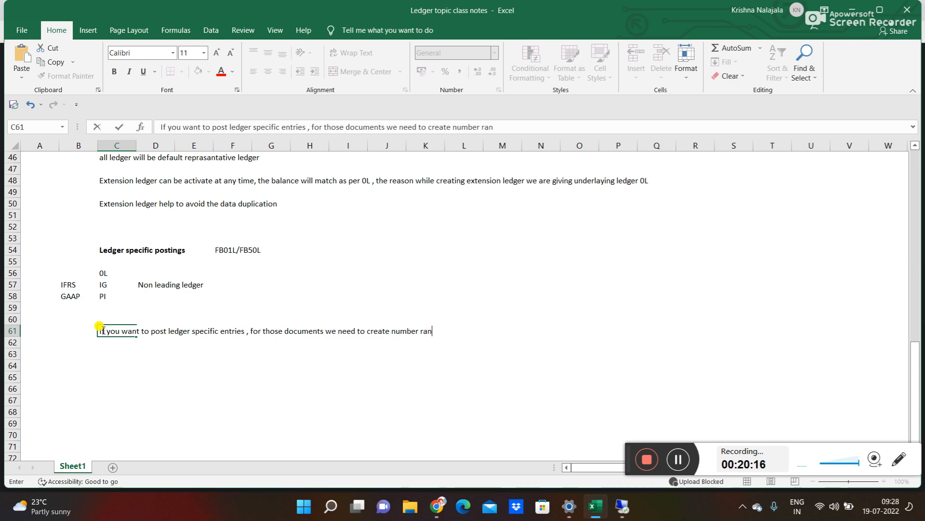
Complete the C61 note with "and need to add document type with number range for ledgers".
type("ge and a")
key("BackSpace")
type("need to ")
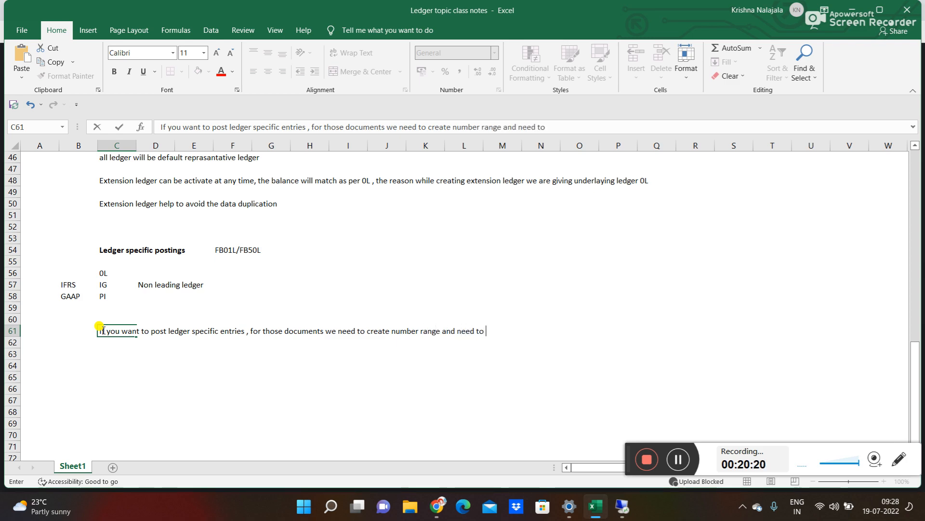
type("add docu")
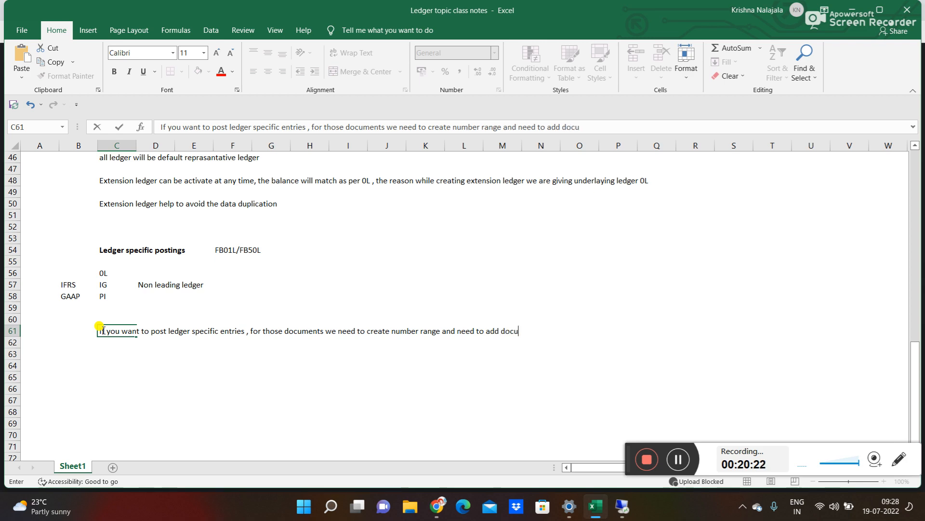
type("ment type ")
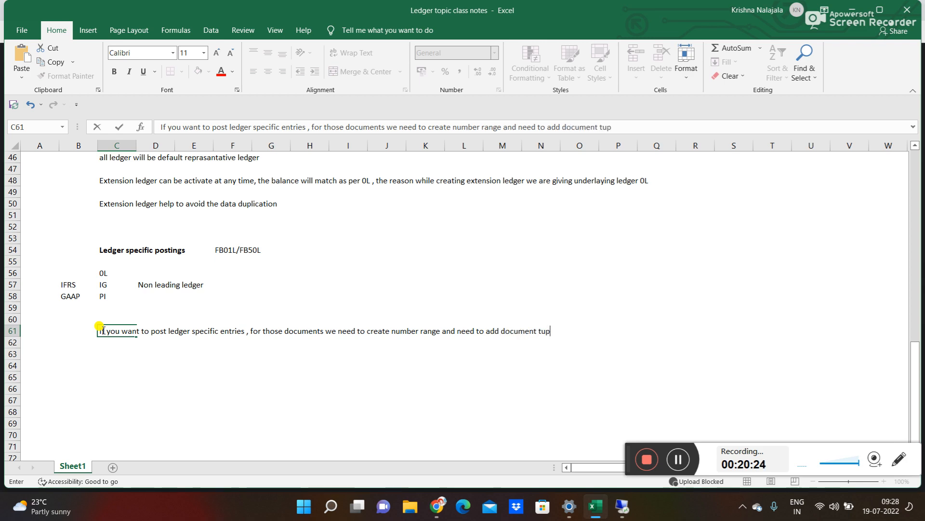
type("with ")
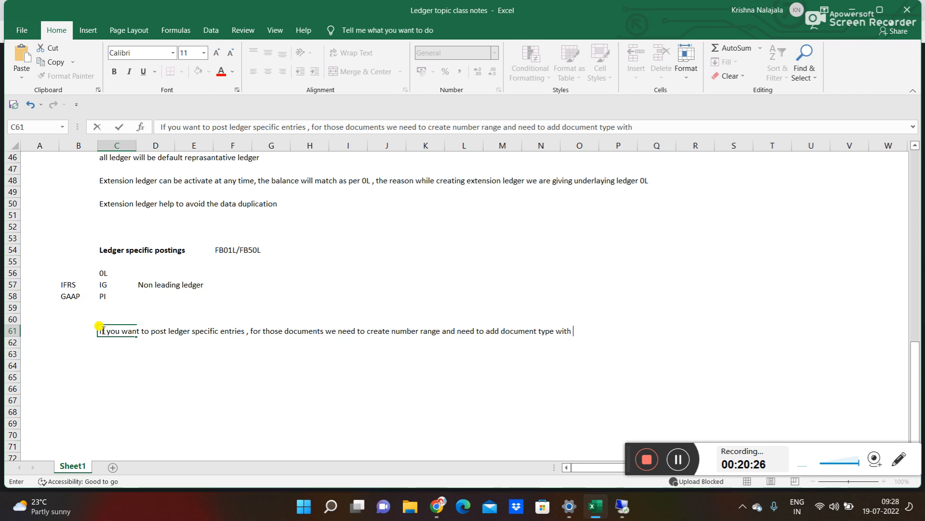
type("number range ")
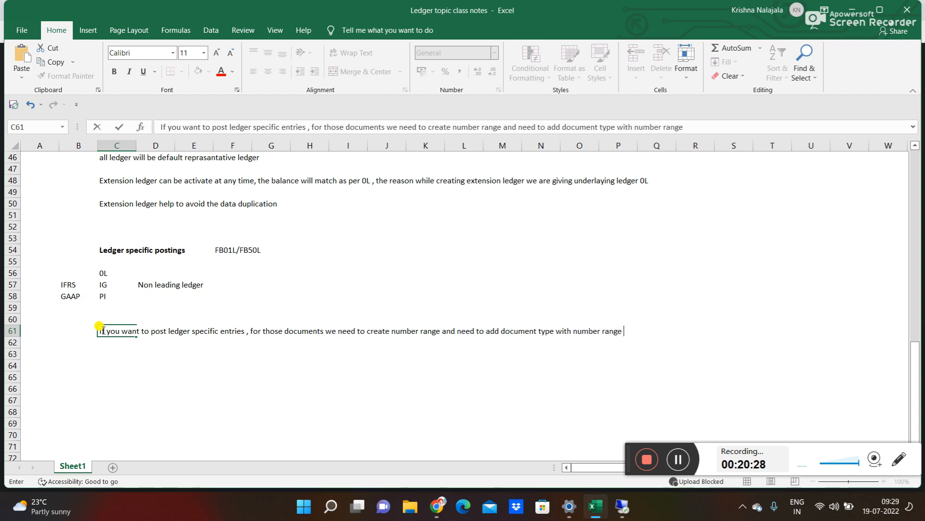
type("for ledgers")
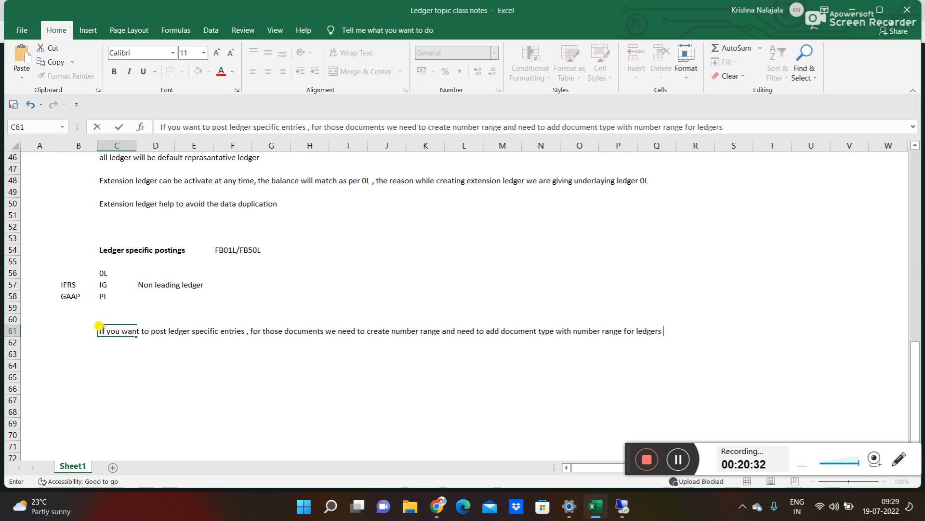
key("Return")
Enter the note "Then only system will allow you to post ledger specific entry" in cell C62.
type("Then only")
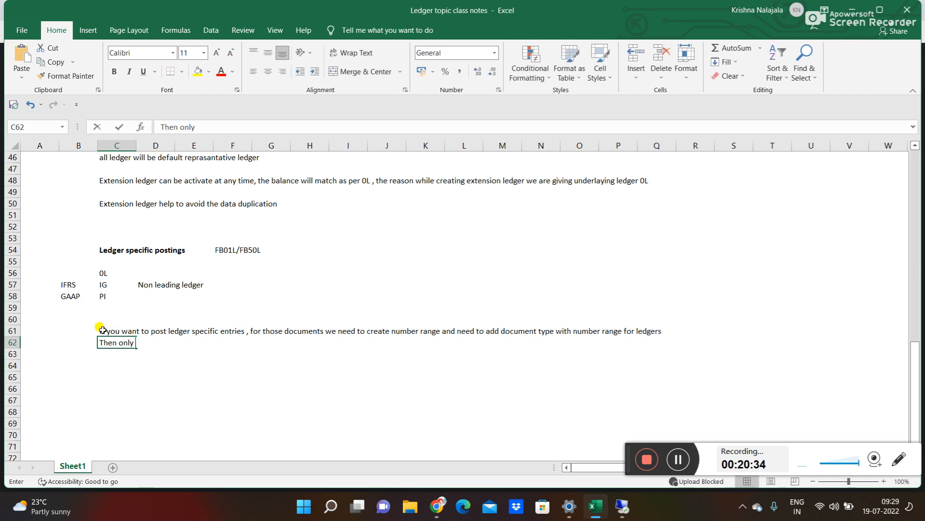
type(" system will allow you to p")
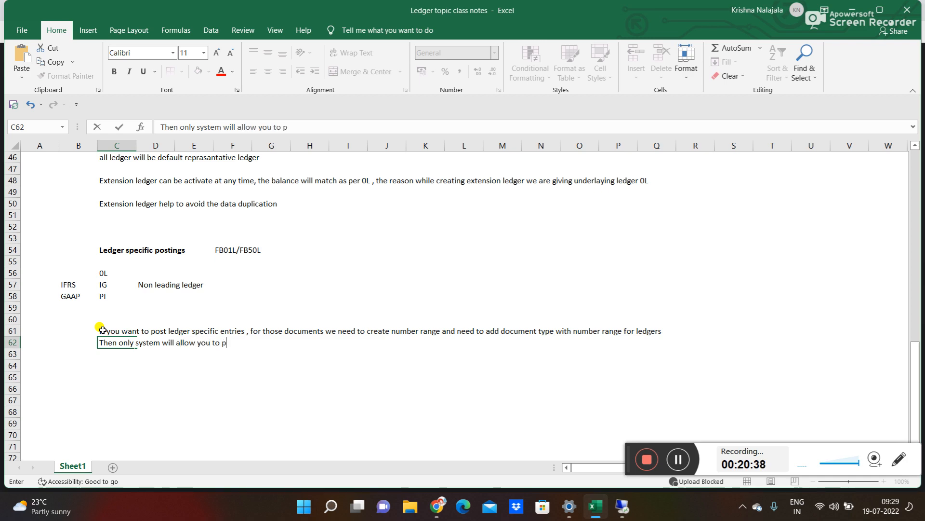
type("ost ledger specific entry")
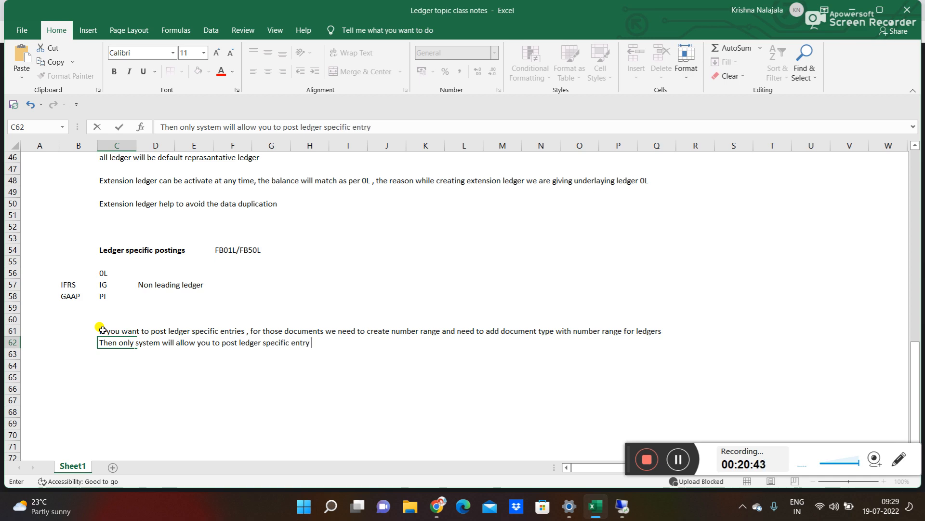
key("Return")
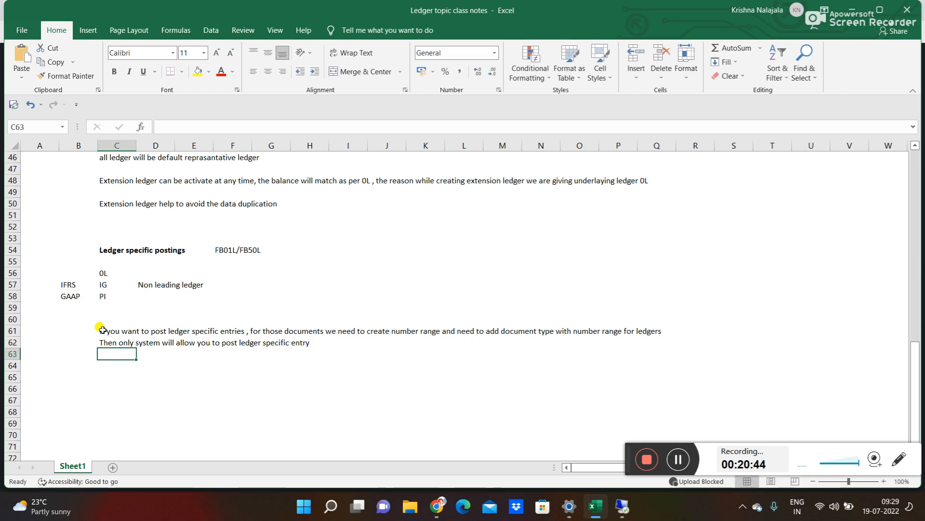
key("Down")
key("Down")
key("Down")
key("Down")
key("Down")
key("Down")
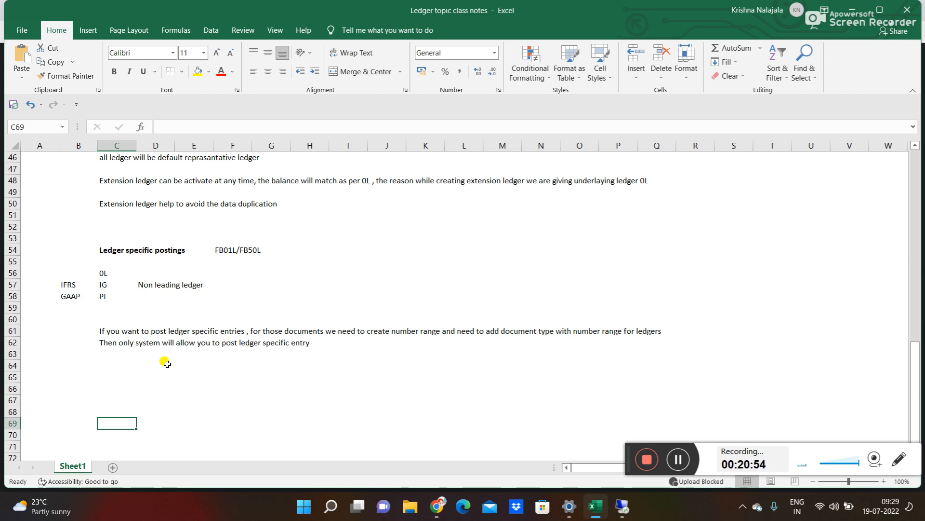
left_click(126, 299)
left_click(157, 295)
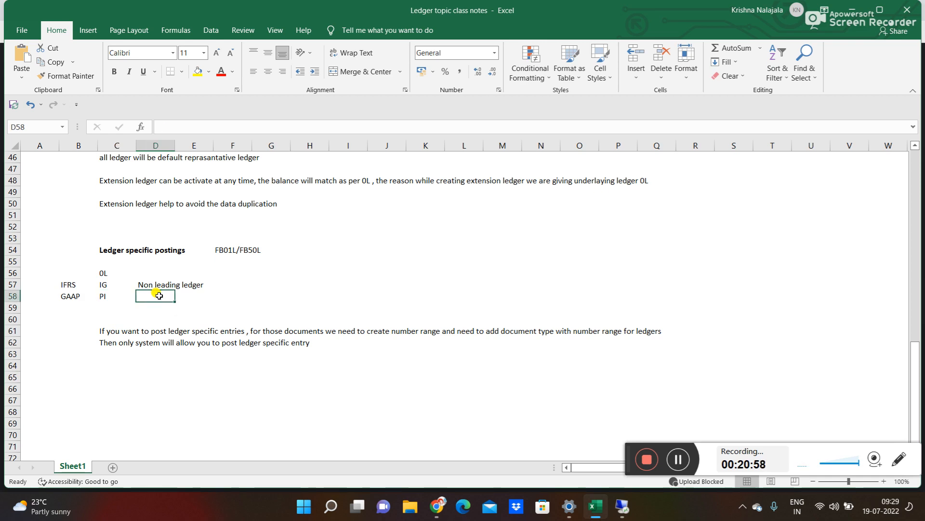
left_click(105, 295)
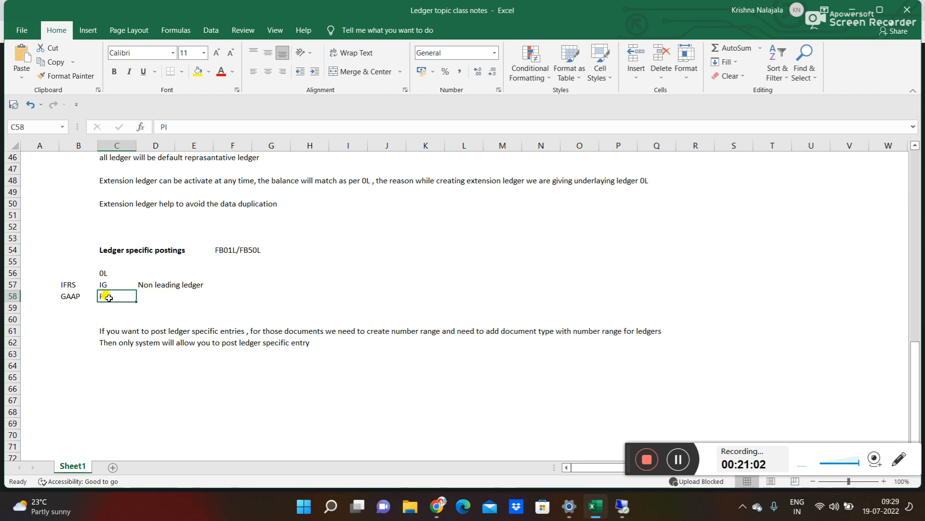
Switch back to the SAP session, open transaction FB01L and set the document date to 19072022.
left_click(621, 506)
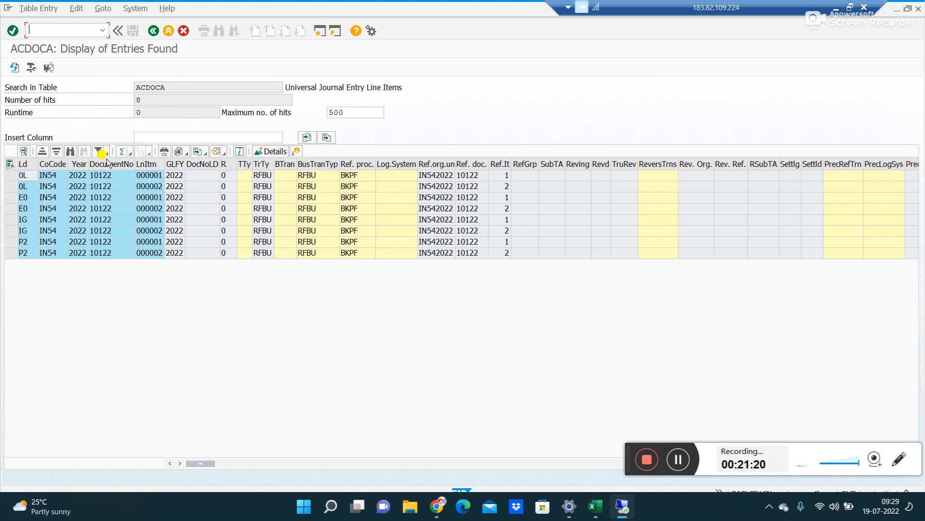
type("/nf-01l")
key("Return")
key("Down")
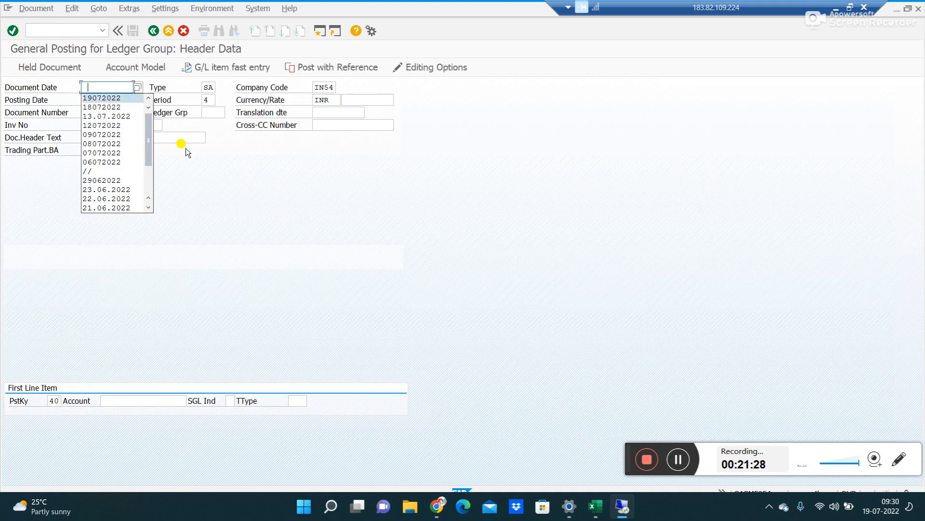
key("Tab")
Set the ledger group to pi and the document header text to "ledger specific posting".
left_click(213, 113)
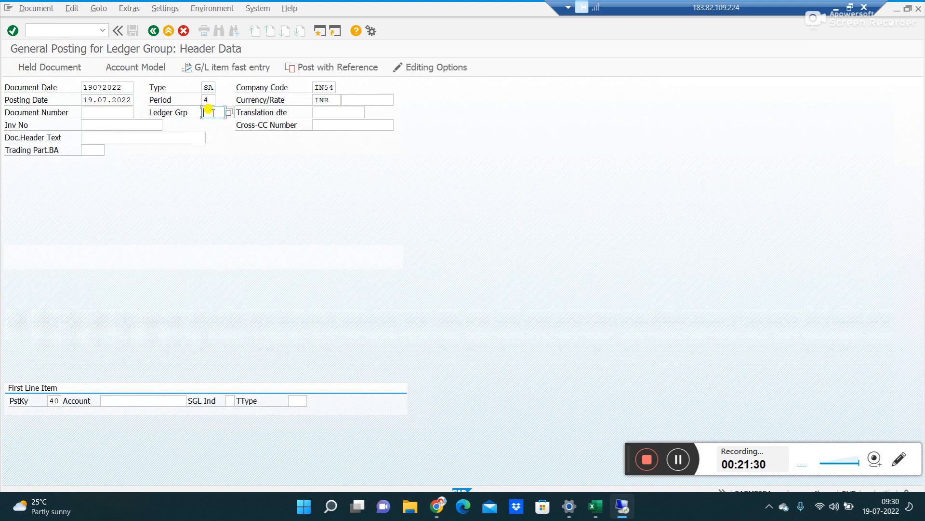
type("L")
key("Tab")
left_click(130, 400)
left_click(121, 137)
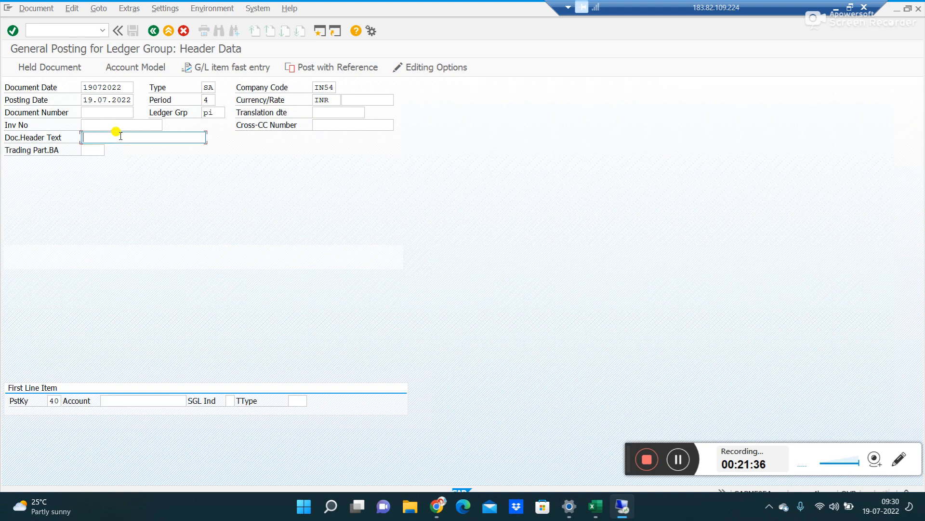
key("BackSpace")
key("Down")
key("Return")
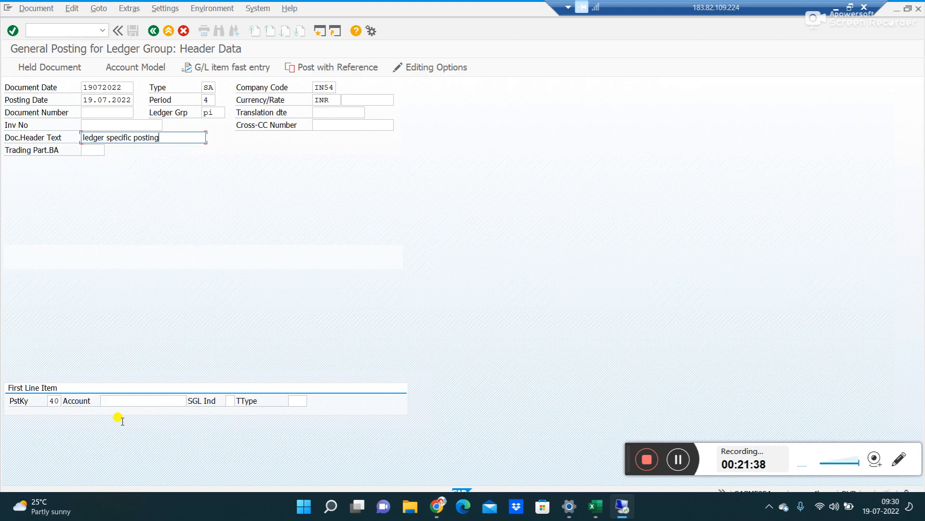
Enter account 3000000 for the first line item with posting key 40 and try to proceed from the header data.
left_click(117, 400)
key("BackSpace")
key("Down")
key("Down")
key("Return")
key("Return")
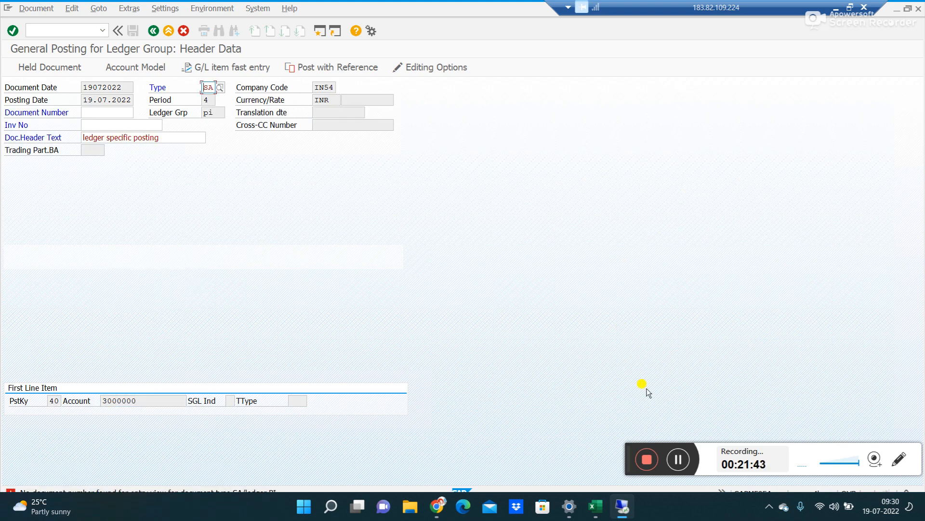
Open the detailed explanation of the status message for document type SA and ledger PI and examine its heading.
double_click(212, 489)
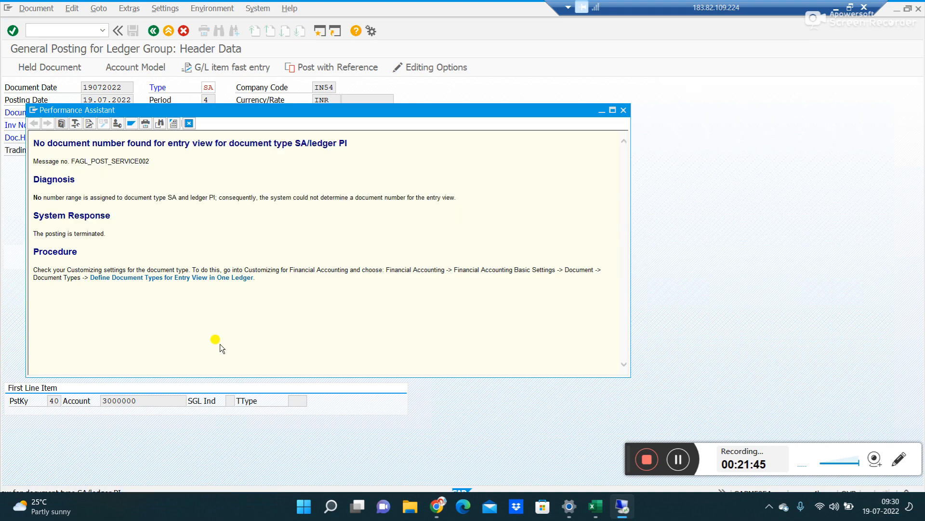
double_click(301, 143)
left_click(364, 140)
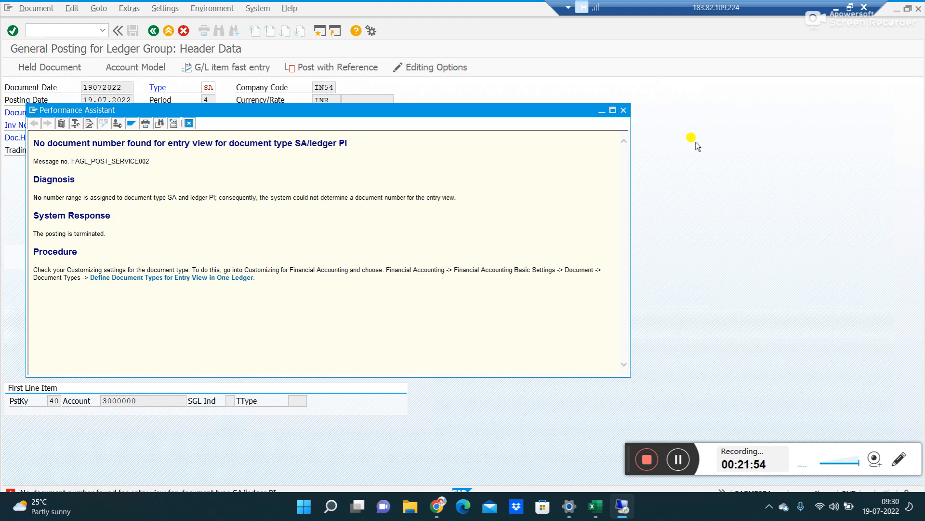
Switch to the spare session showing an empty general posting header and close it.
key("alt+Tab")
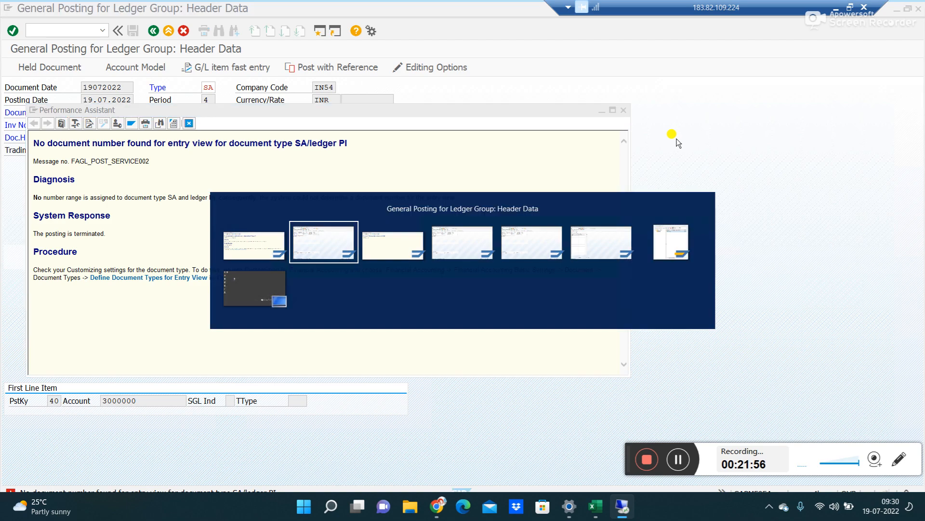
key("alt+Tab")
key("alt+Tab")
key("alt+Tab")
key("alt+Tab")
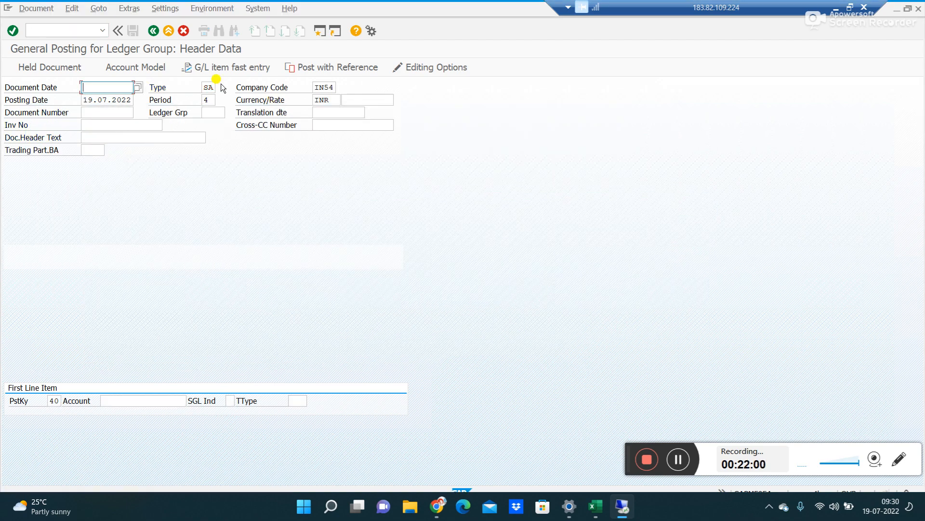
left_click(921, 10)
Return to the IMG structure in the customizing session and open Define Document Types in a Ledger for ledger PI.
key("alt+Tab")
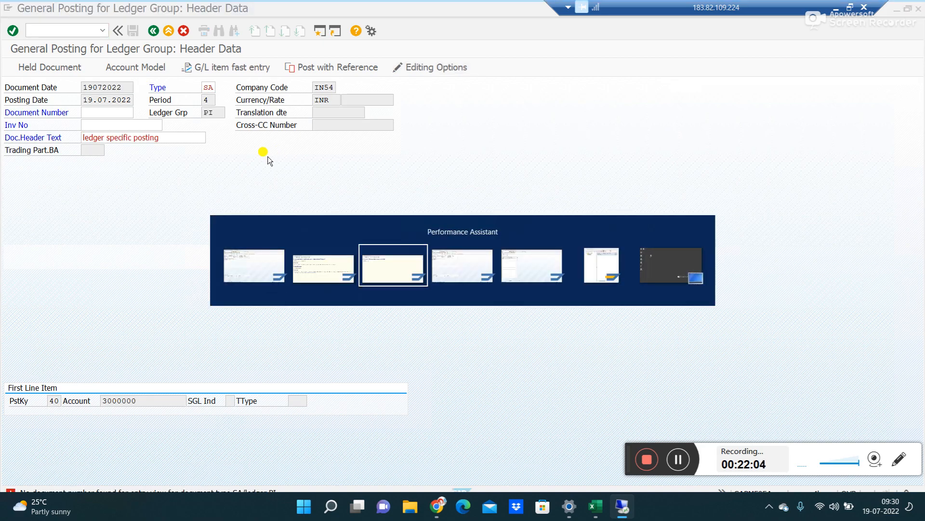
key("alt+Tab")
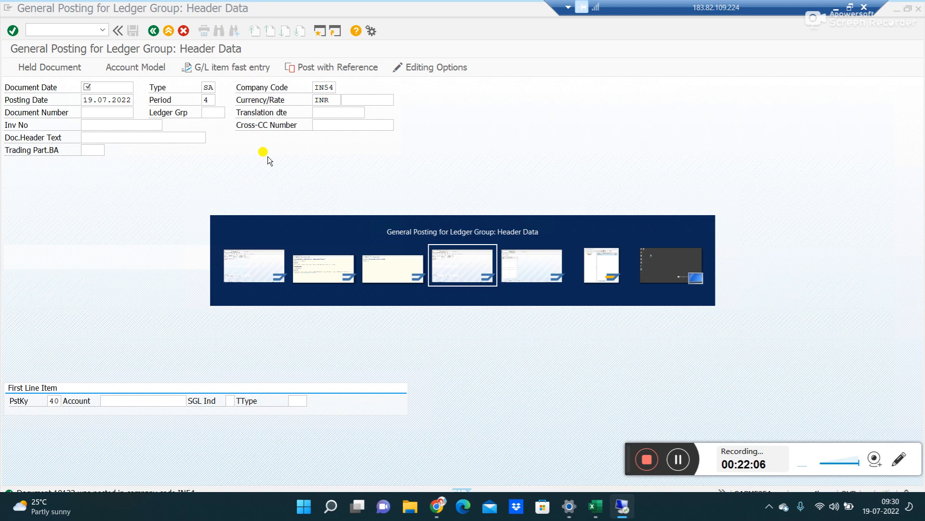
key("alt+Tab")
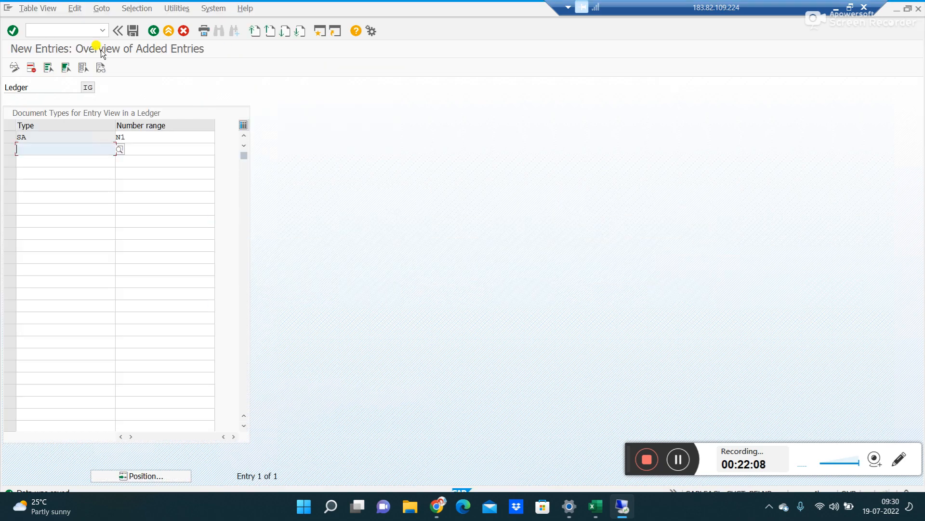
left_click(154, 31)
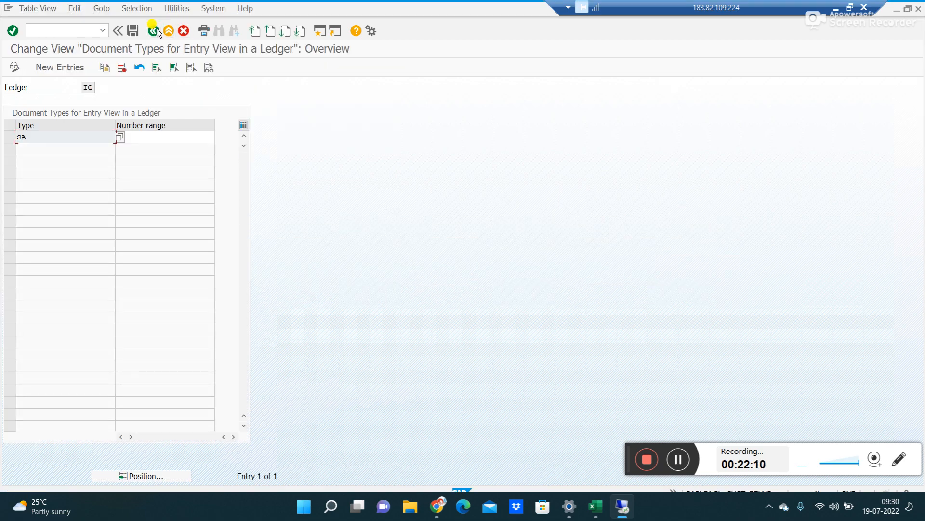
left_click(154, 31)
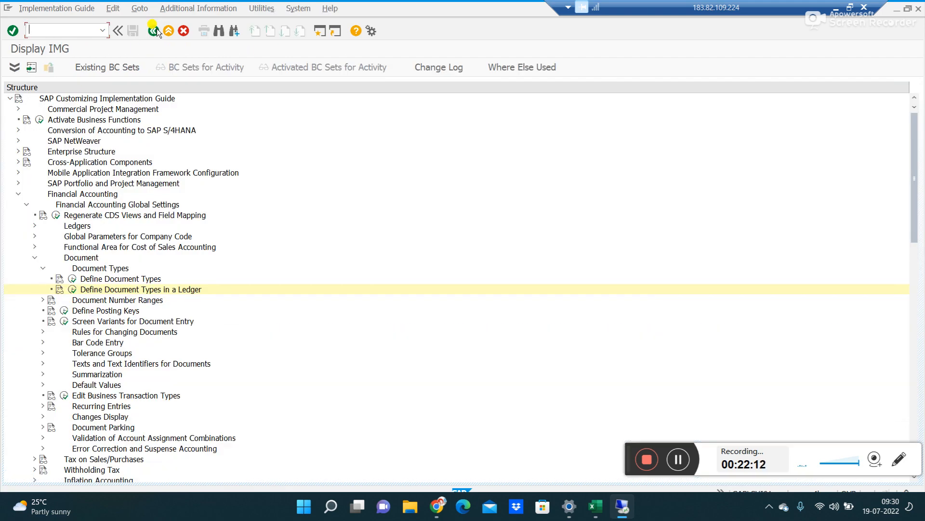
left_click(72, 290)
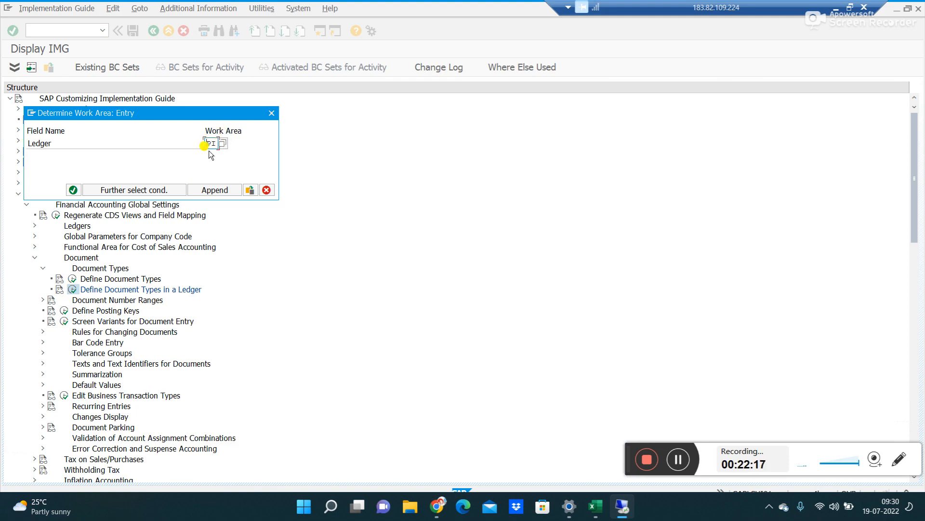
left_click(73, 190)
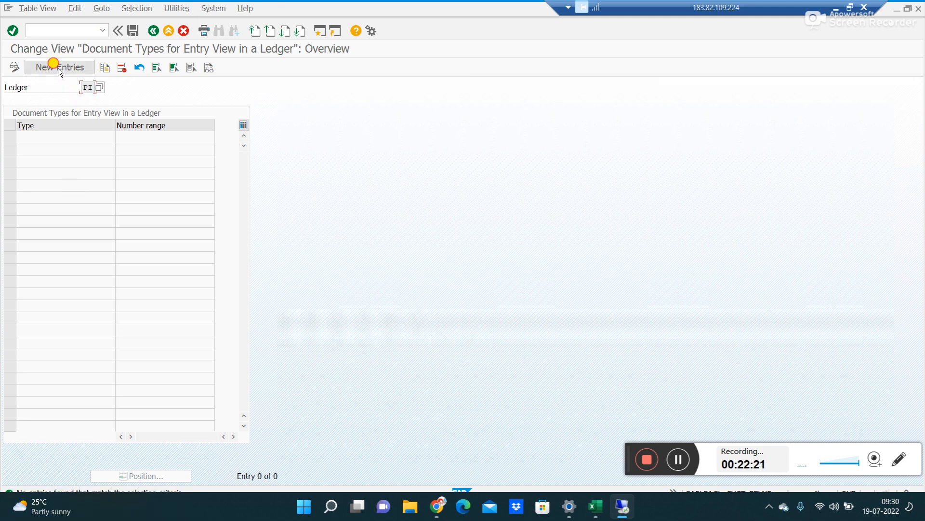
Add document type SA with number range N1 for ledger PI and save it under the proposed customizing request.
left_click(58, 67)
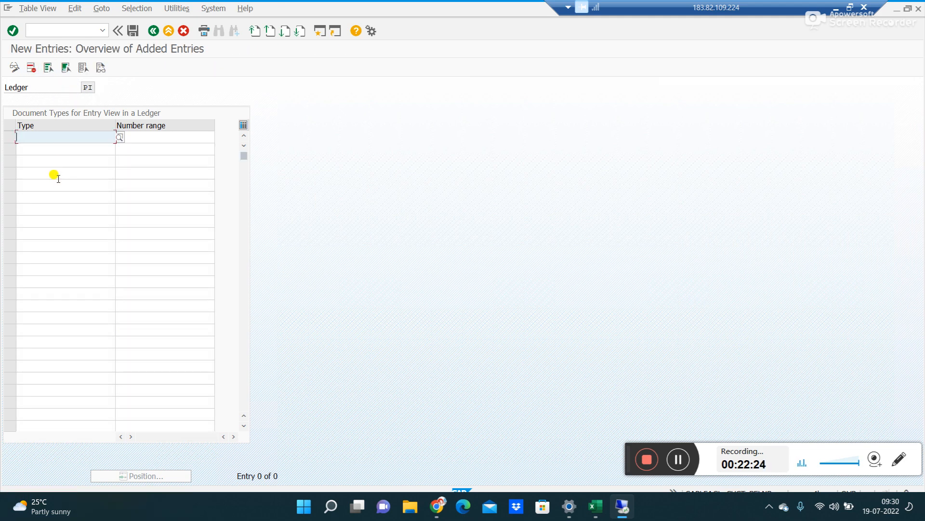
type("SA")
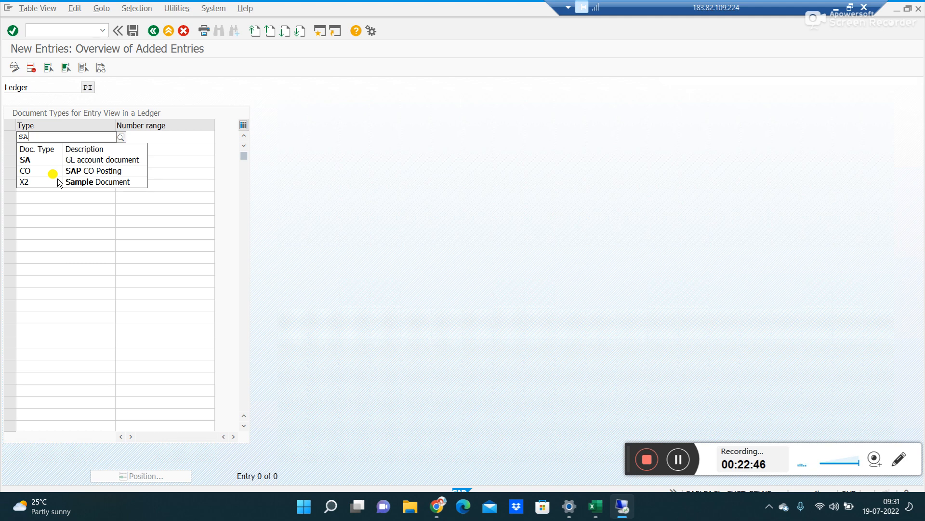
key("Tab")
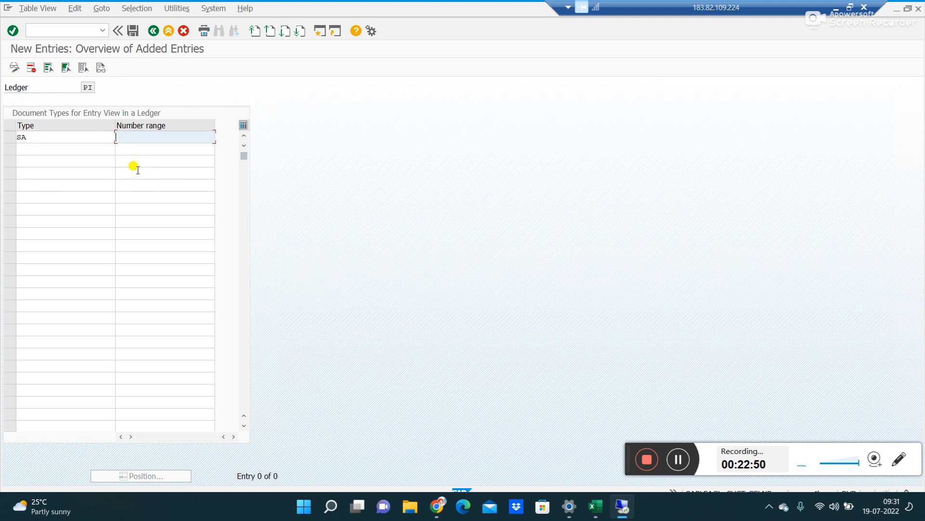
key("Down")
key("Return")
key("Return")
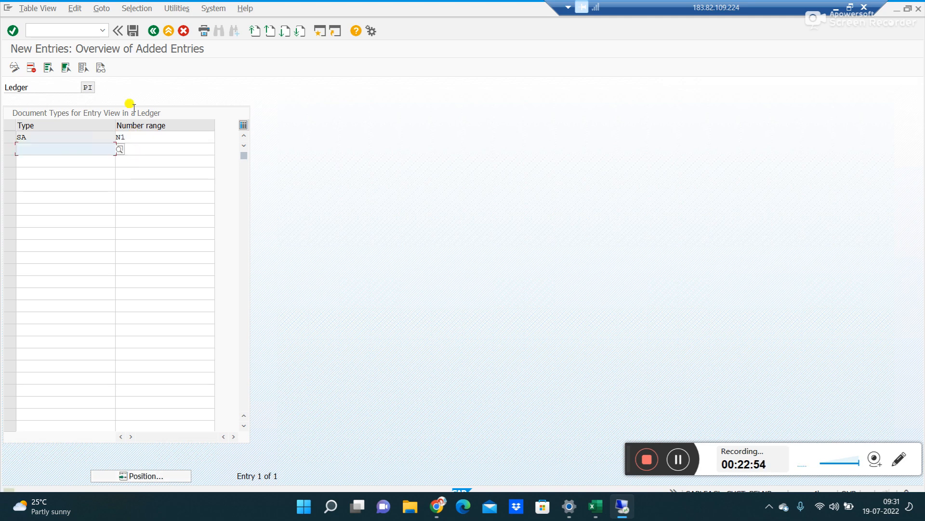
left_click(132, 31)
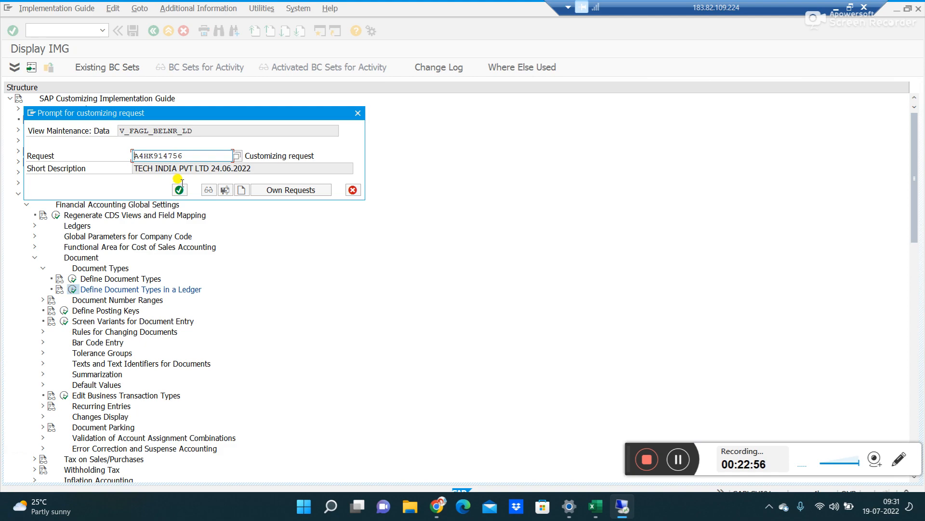
left_click(180, 189)
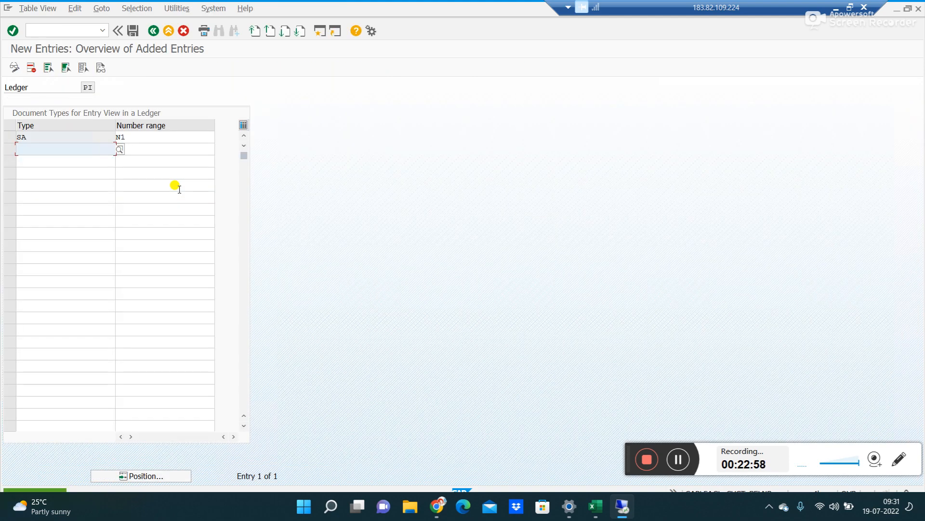
Switch back to the ledger group PI posting and proceed from the header data to the first line item.
key("alt+Tab")
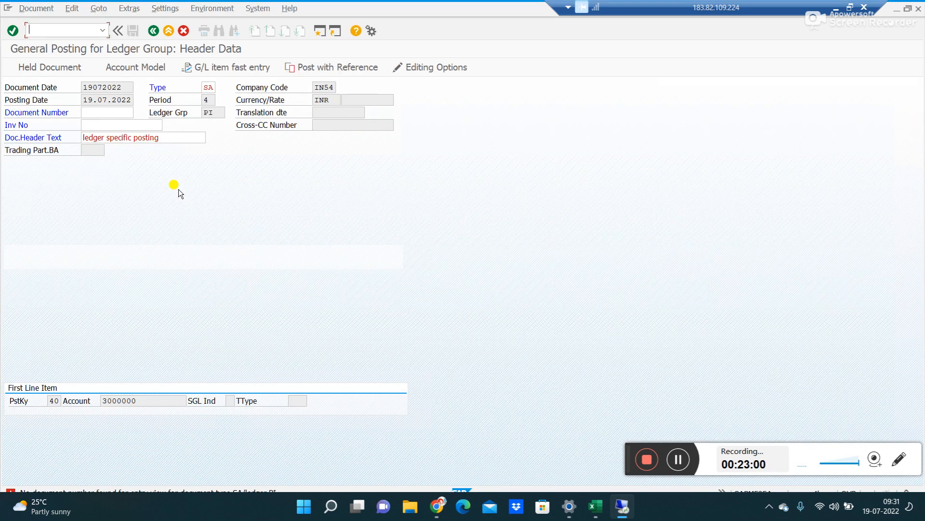
left_click(182, 137)
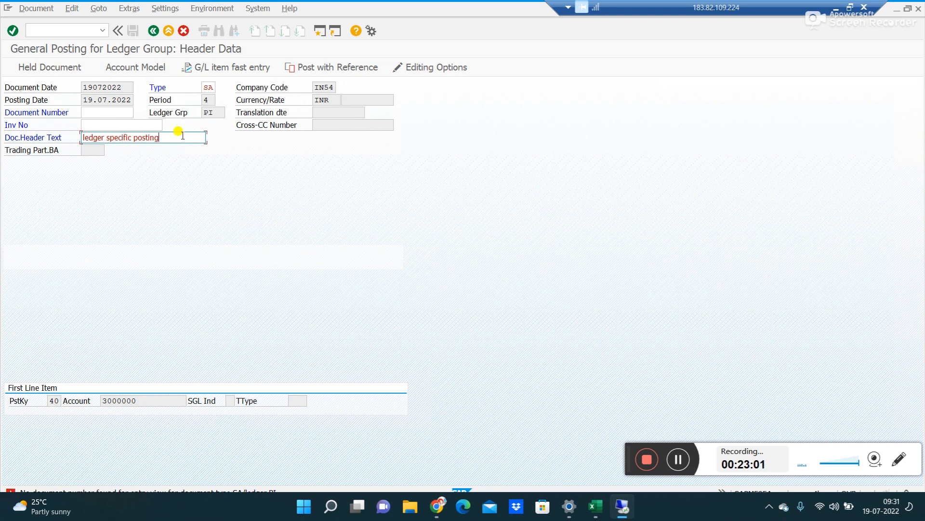
key("Return")
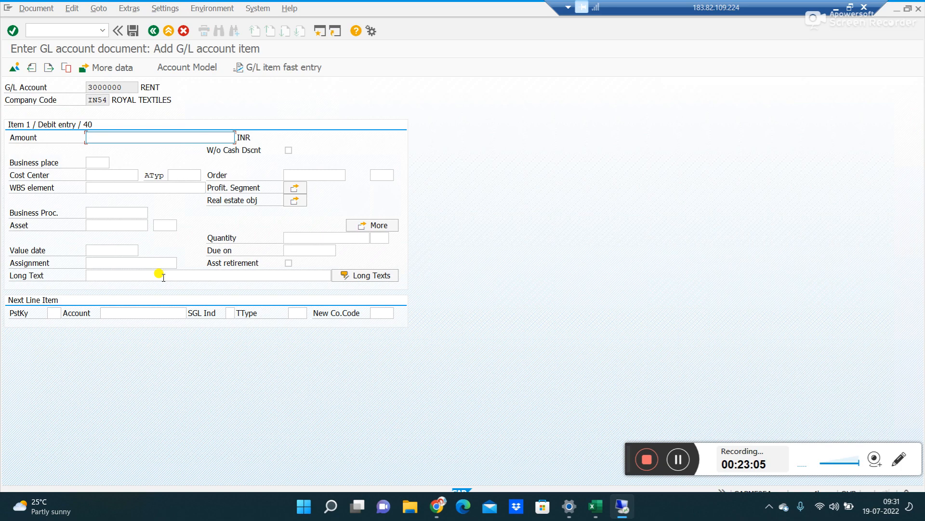
Enter amount 4000 and the long text "ledger specific posting PI" for the rent debit item.
type("4000")
left_click(185, 276)
left_click(185, 274)
key("Down")
key("Return")
key("BackSpace")
key("BackSpace")
key("BackSpace")
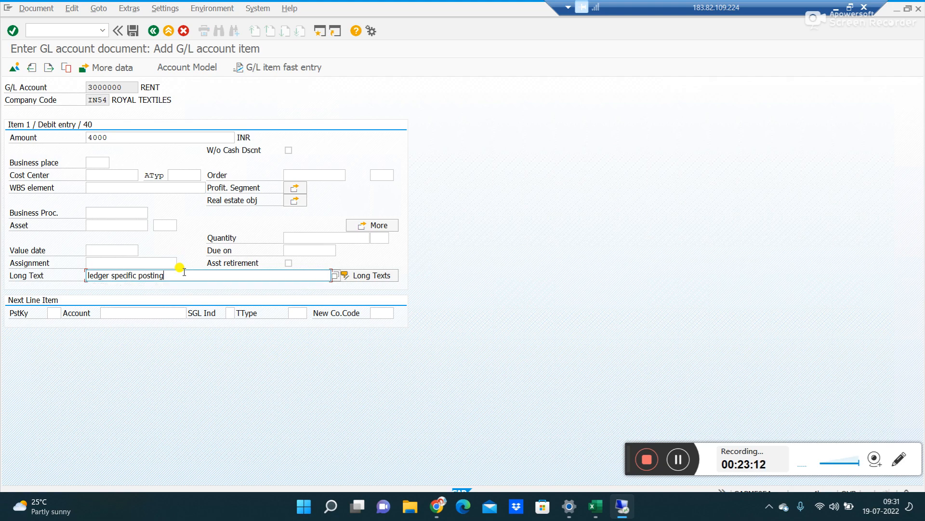
type("PI")
key("Tab")
Add a credit item with posting key 50 on account 1000000, amount * and long text "ledger specific posting PI".
left_click(54, 312)
key("Tab")
key("Down")
key("Return")
key("Return")
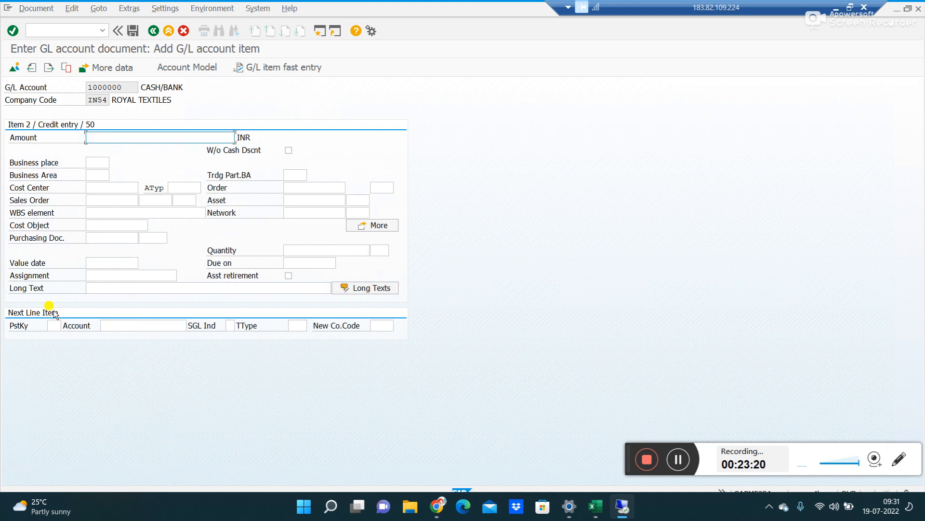
left_click(135, 287)
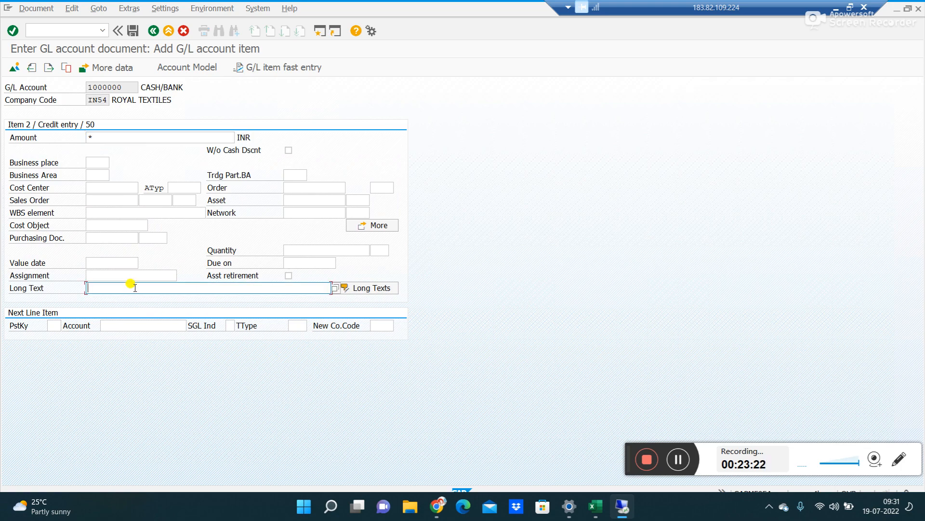
key("Return")
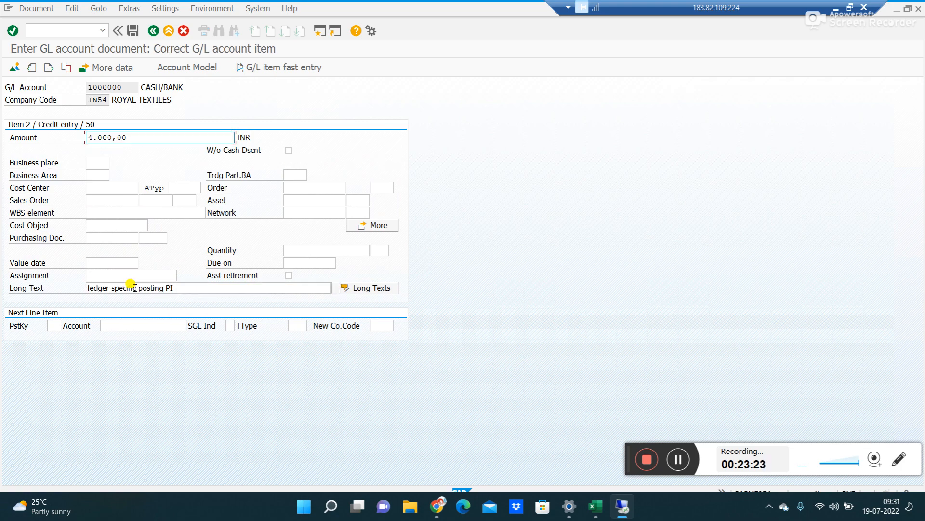
Post the ledger group PI document from its overview and view the detailed posting message.
left_click(18, 68)
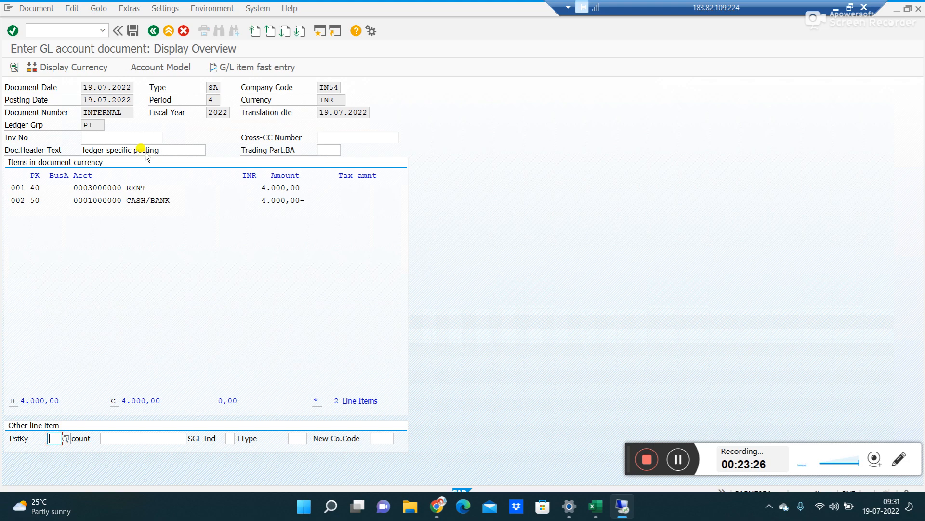
double_click(95, 125)
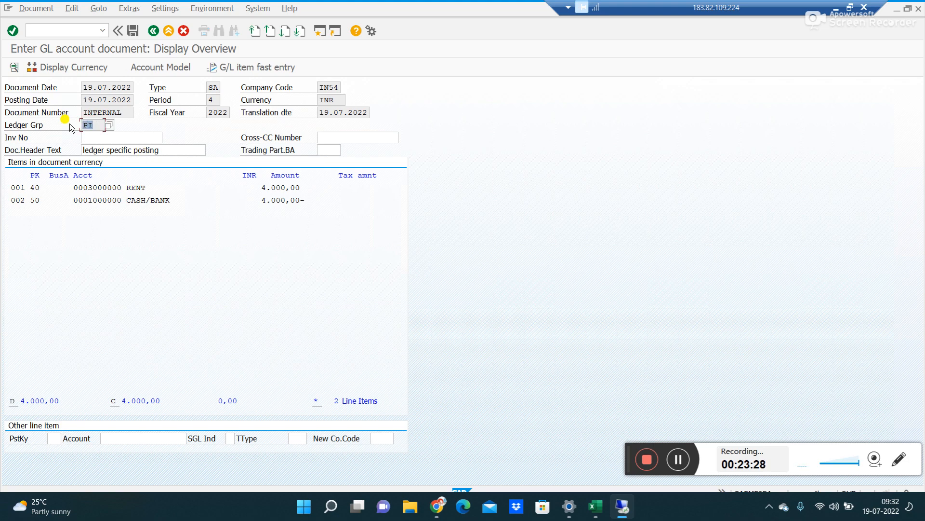
left_click(133, 31)
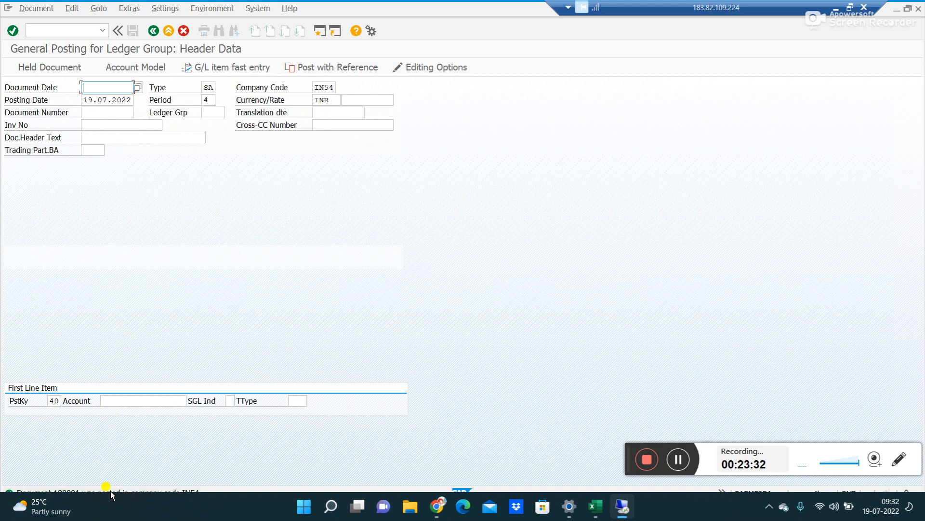
double_click(112, 490)
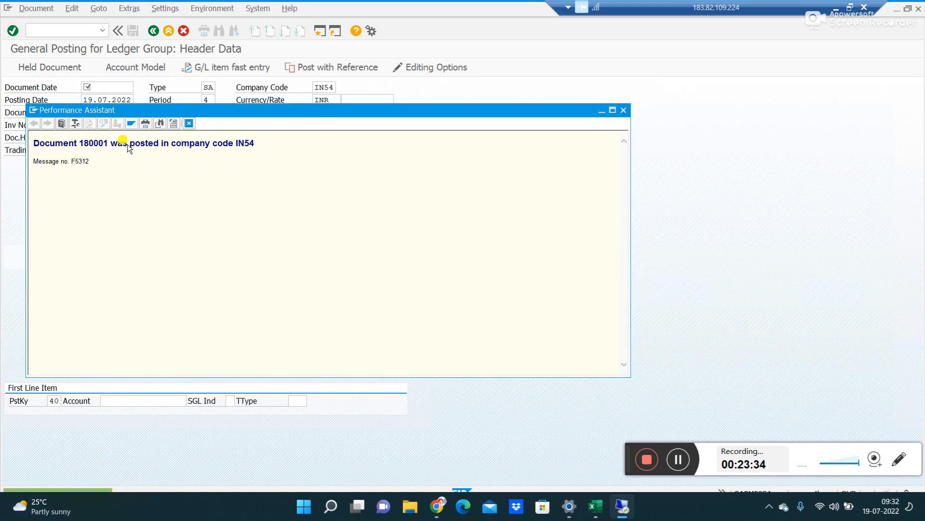
left_click(624, 112)
Switch to the other general posting session and start transaction SE16N in it.
key("alt+Tab")
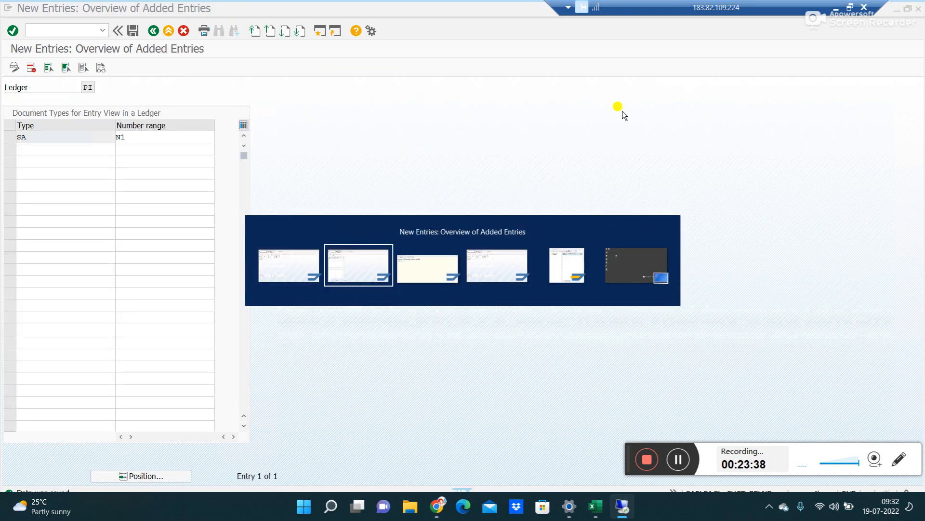
key("Tab")
key("Tab")
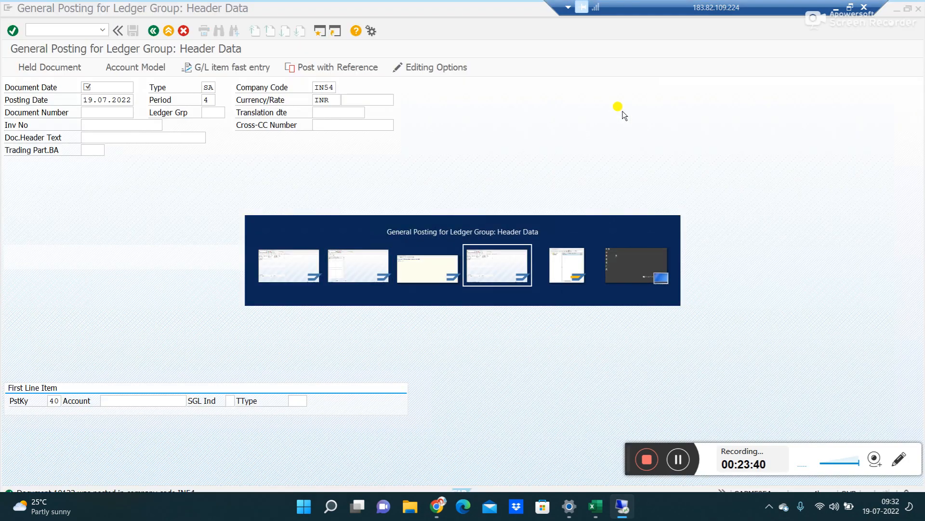
type("/")
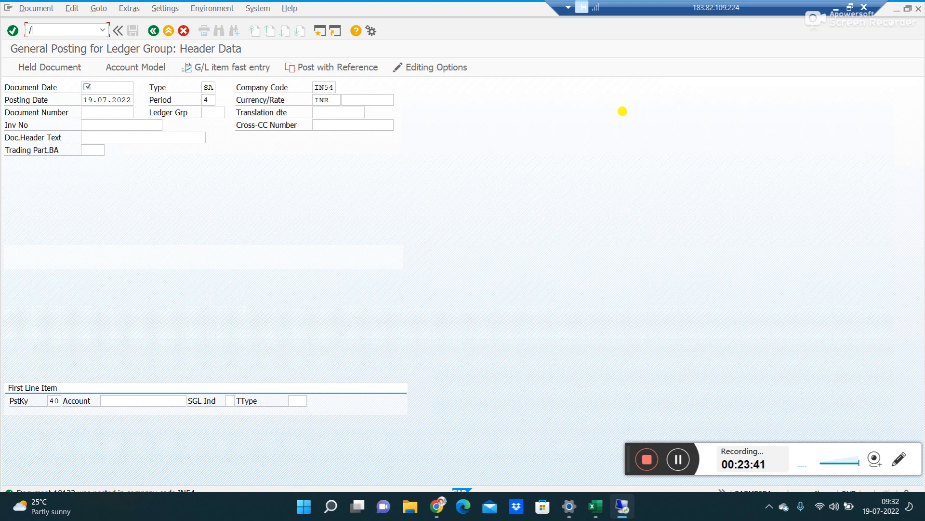
type("nse16n")
key("Return")
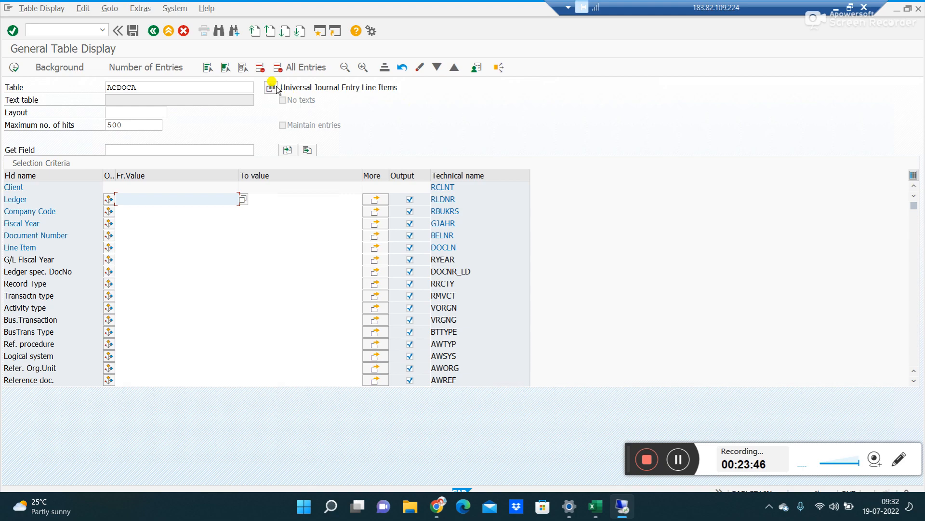
Set the ACDOCA selection criteria to company code IN54 and fiscal year 2022.
left_click(137, 212)
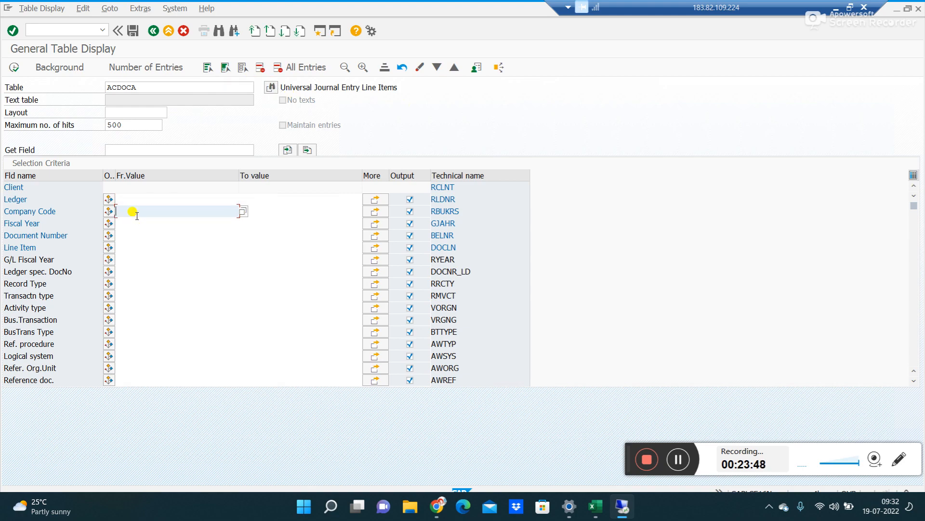
left_click(137, 212)
key("Down")
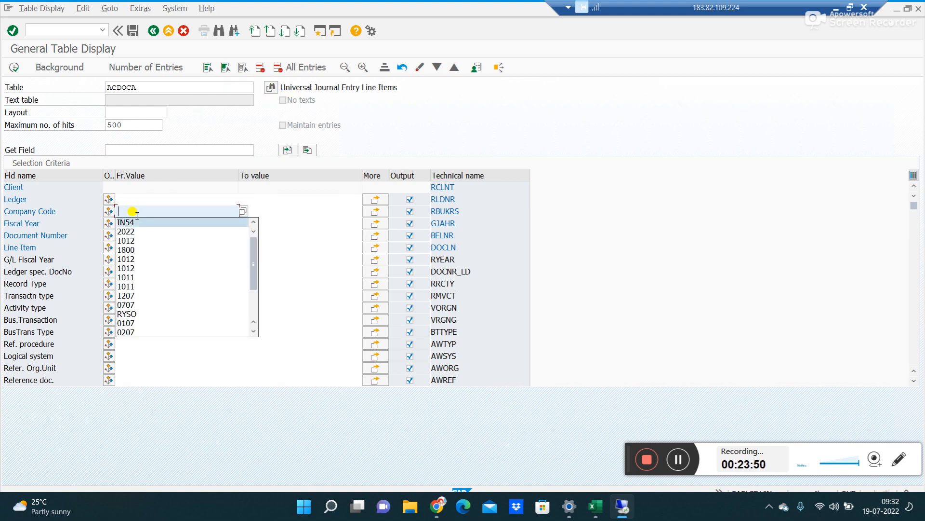
key("Return")
key("Down")
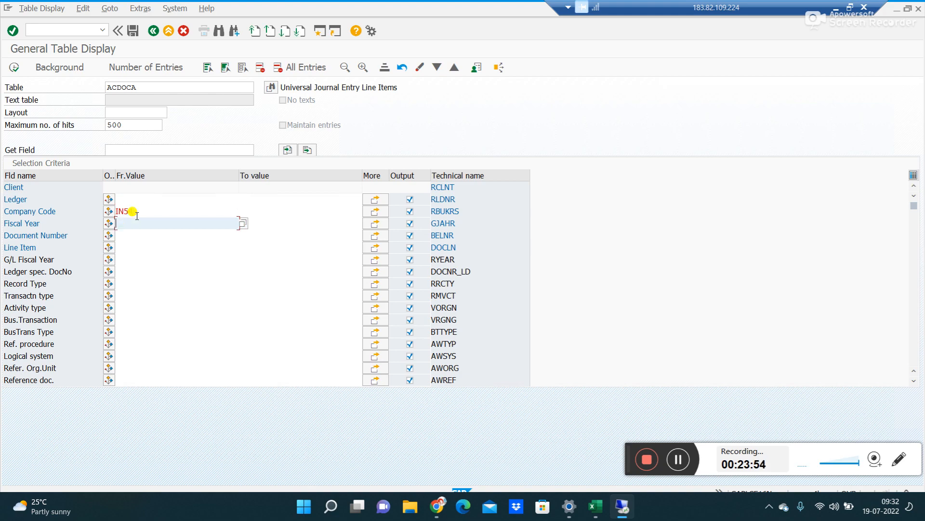
key("Down")
key("Down")
key("Down")
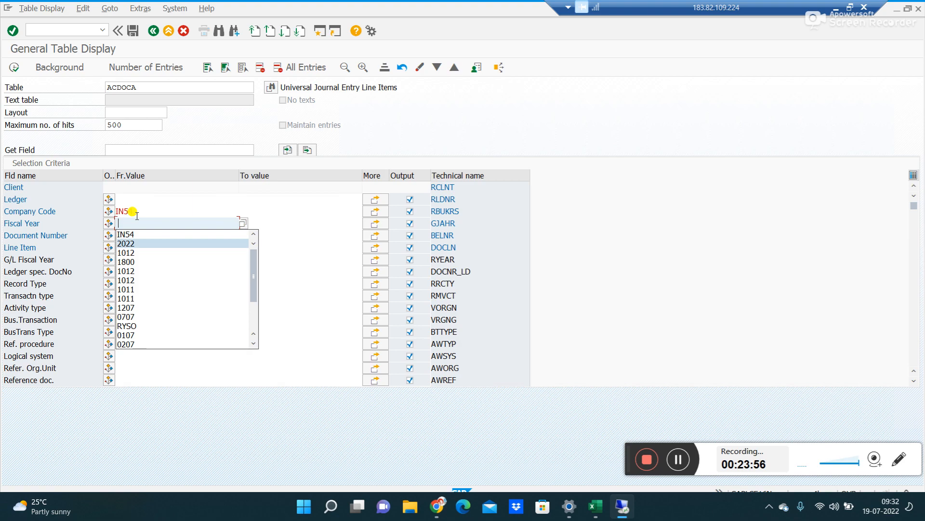
key("Return")
key("Tab")
Restrict the ACDOCA selection to document number 180001, run it and check the ledger of the line items found.
type("18")
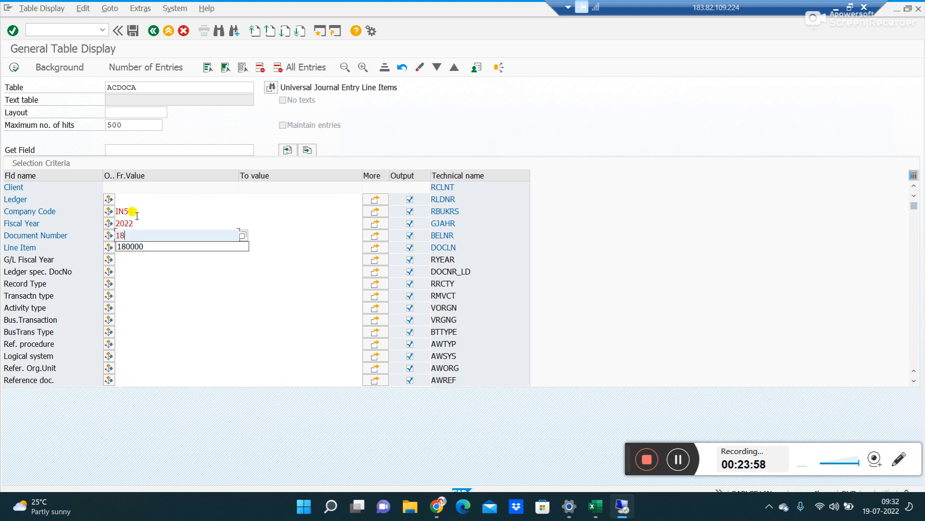
type("0")
key("Down")
key("Return")
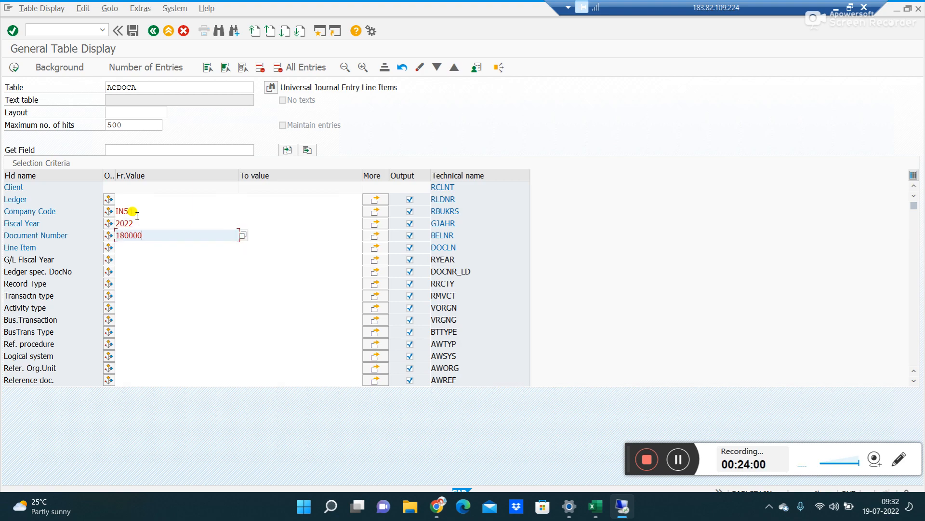
key("BackSpace")
type("1")
left_click(14, 68)
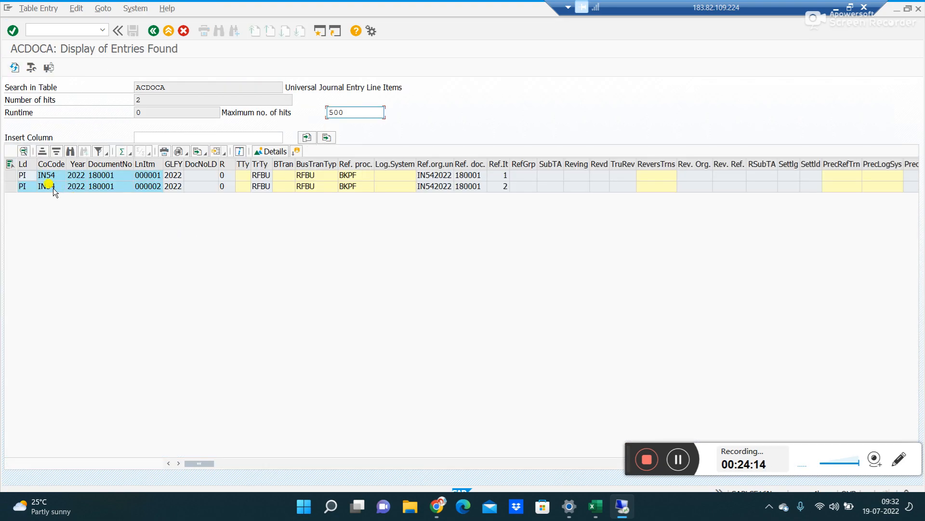
left_click(24, 177)
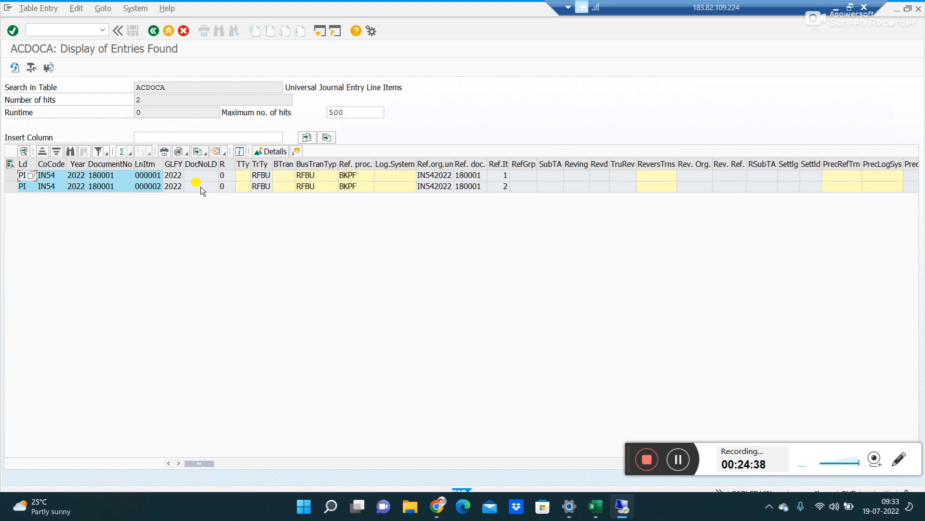
Switch to the ledger group posting session, start FAGLL03 and check the 0L open items of rent account 3000000 in company code IN54.
key("alt+Tab")
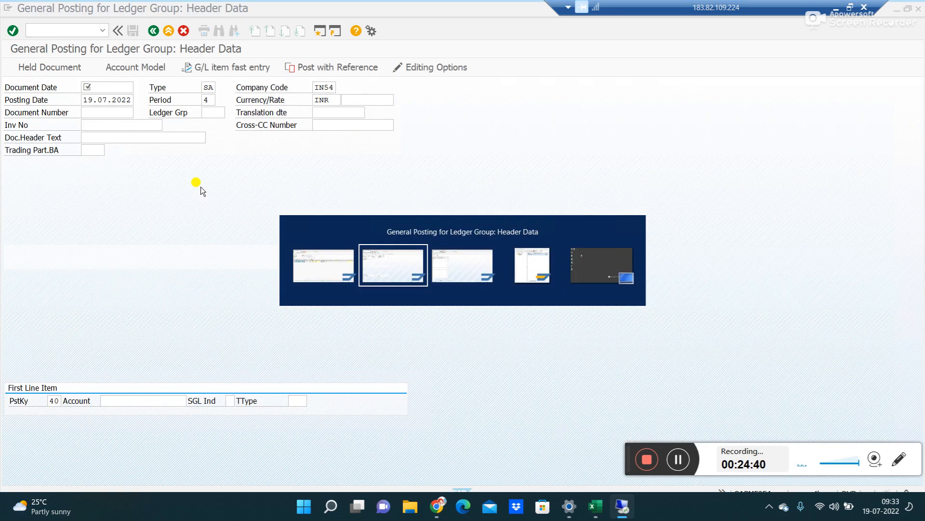
left_click(52, 29)
type("/nfagll03")
key("Return")
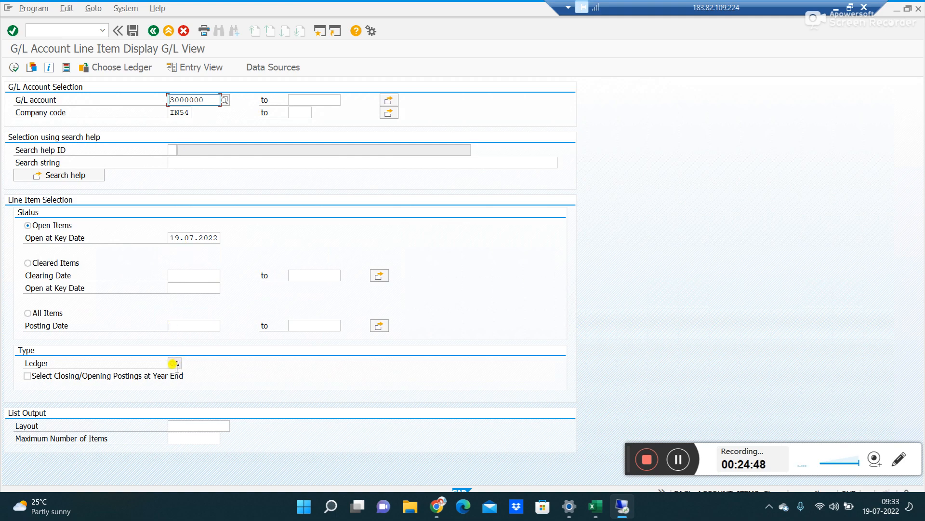
left_click(14, 67)
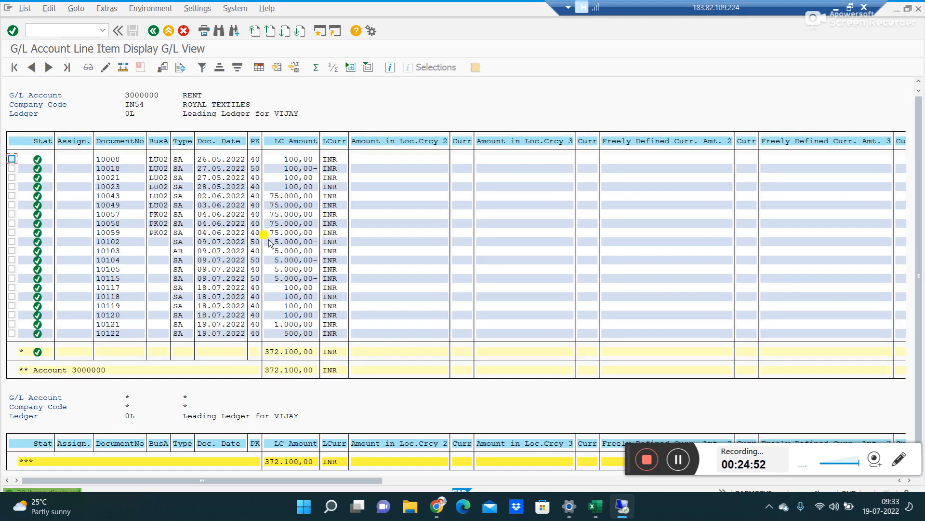
left_click(106, 334)
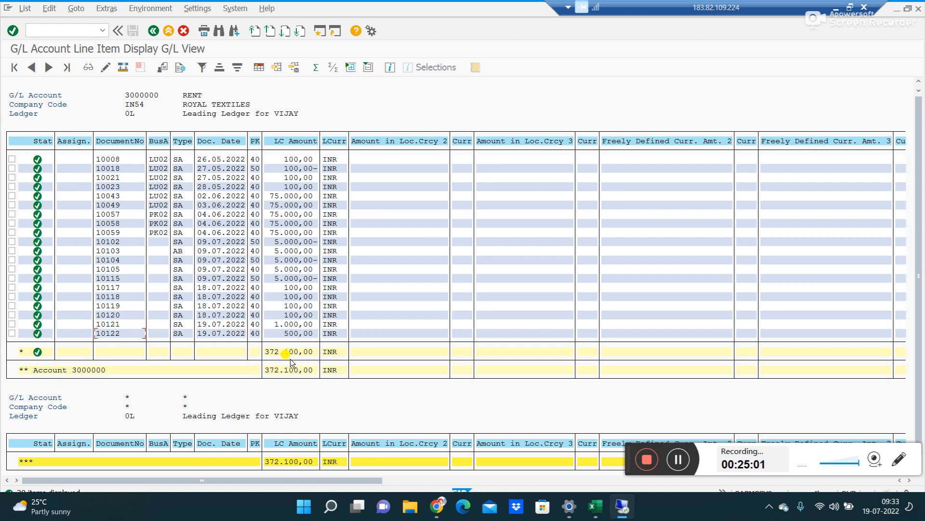
Return to the selection, set the ledger to PI, list the rent account's line items and examine document 180001.
left_click(158, 31)
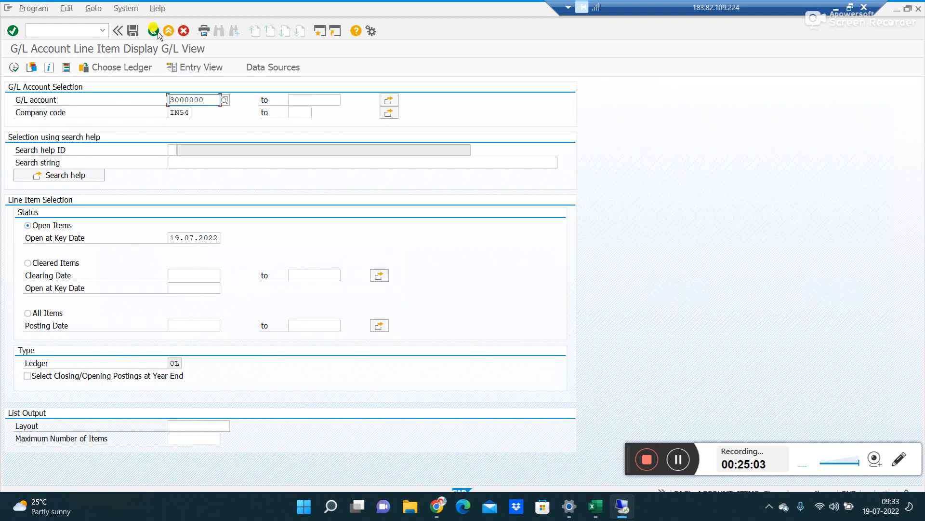
left_click(104, 70)
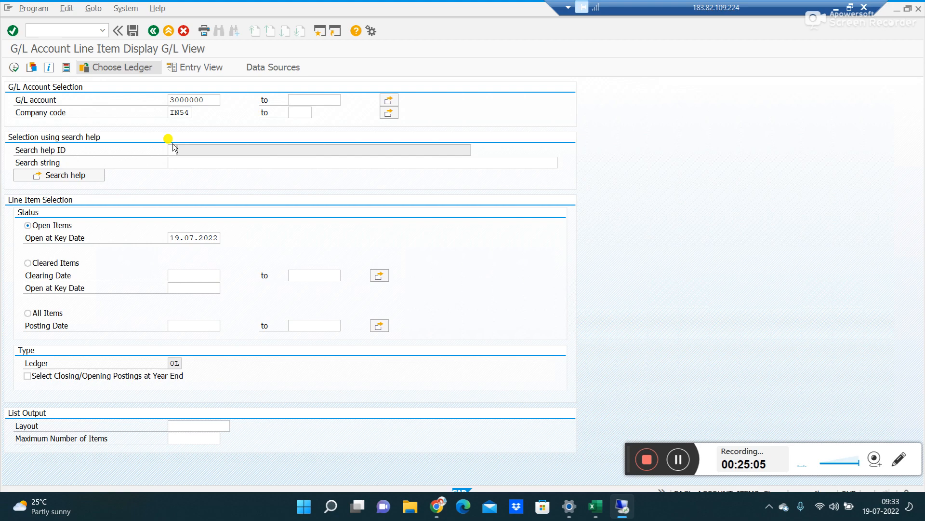
type("pi")
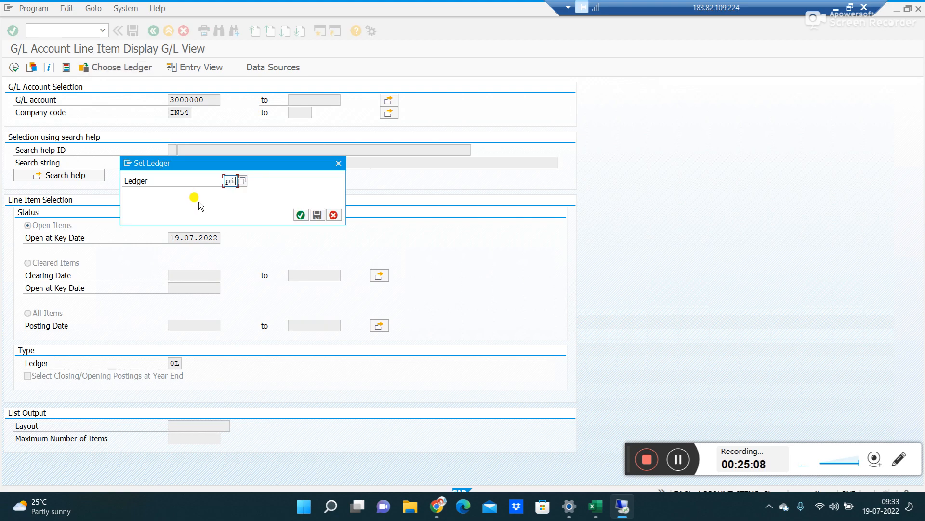
key("Return")
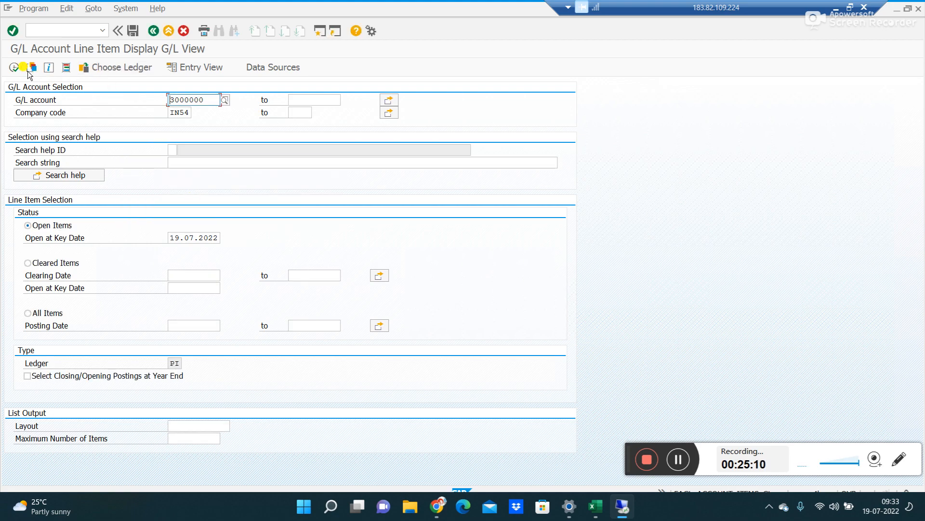
left_click(17, 66)
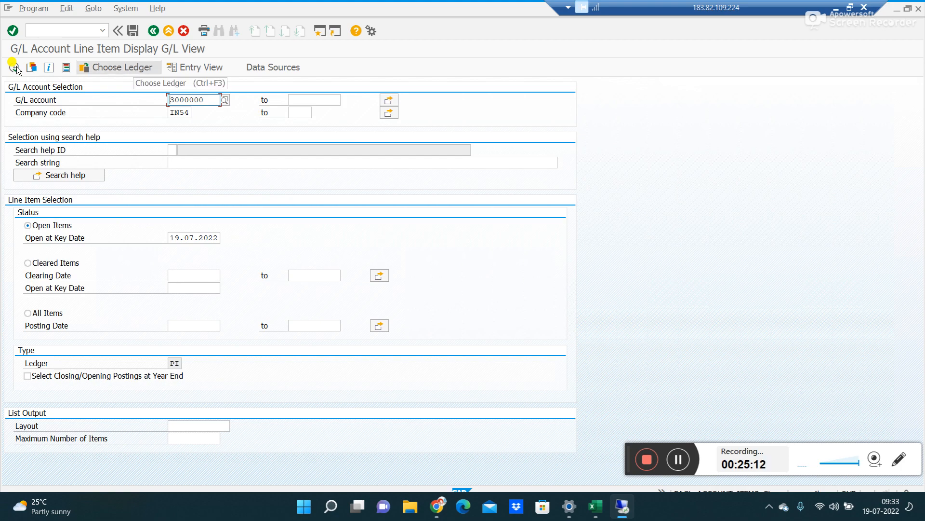
left_click(17, 66)
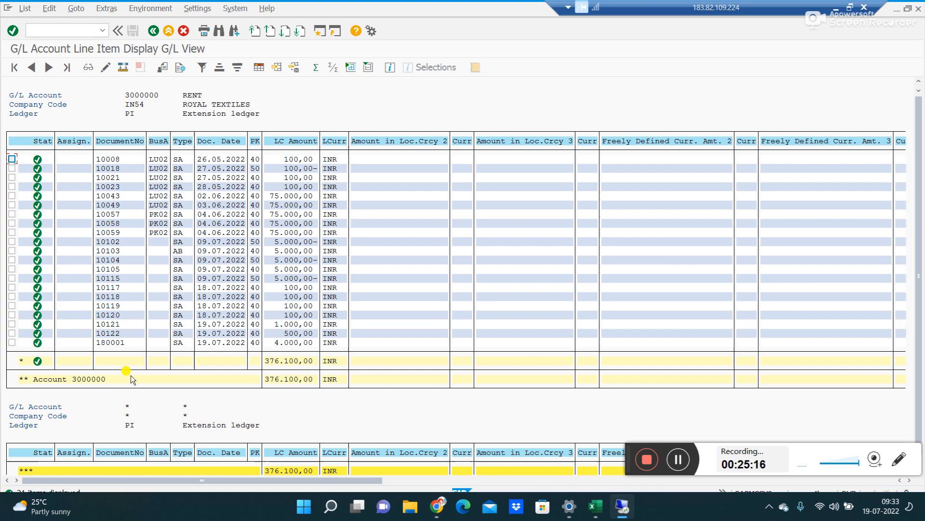
left_click(105, 344)
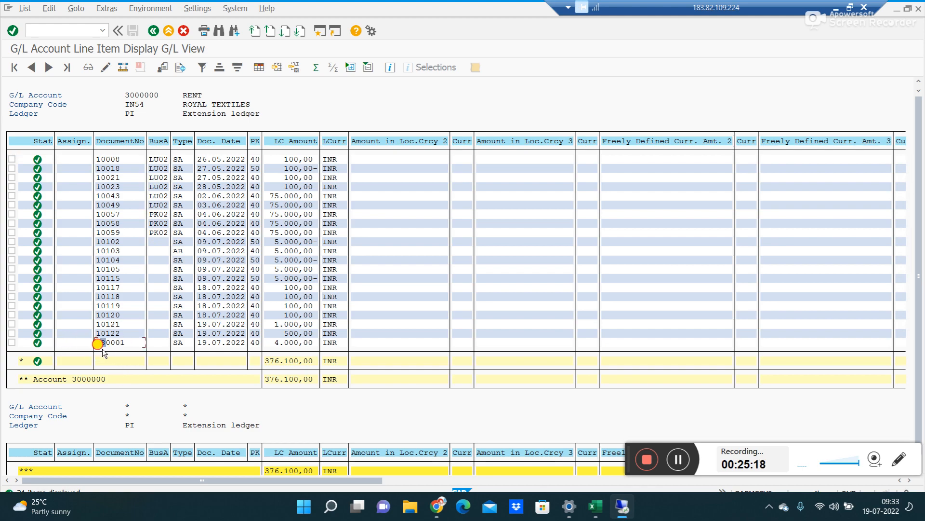
left_click(293, 341)
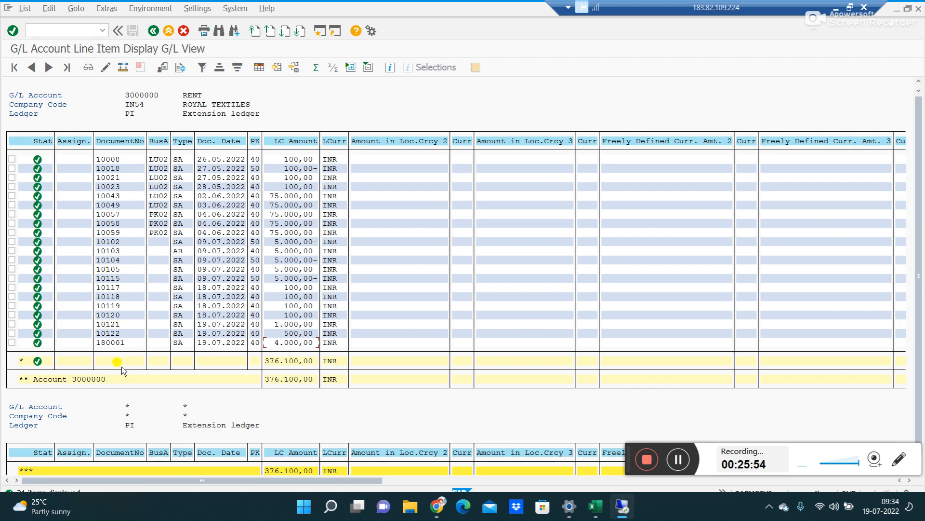
left_click(108, 345)
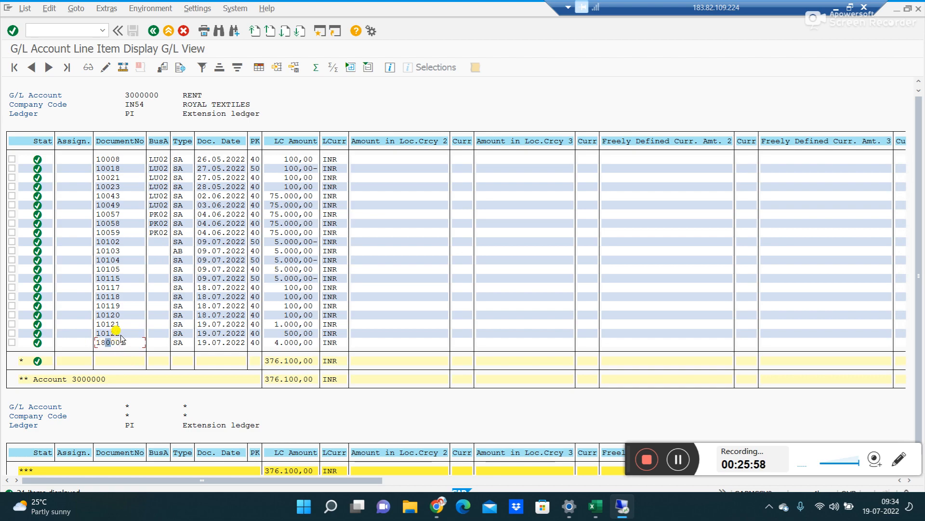
Display the line item of document 180001, open its data entry view and check the ledger group.
left_click(89, 71)
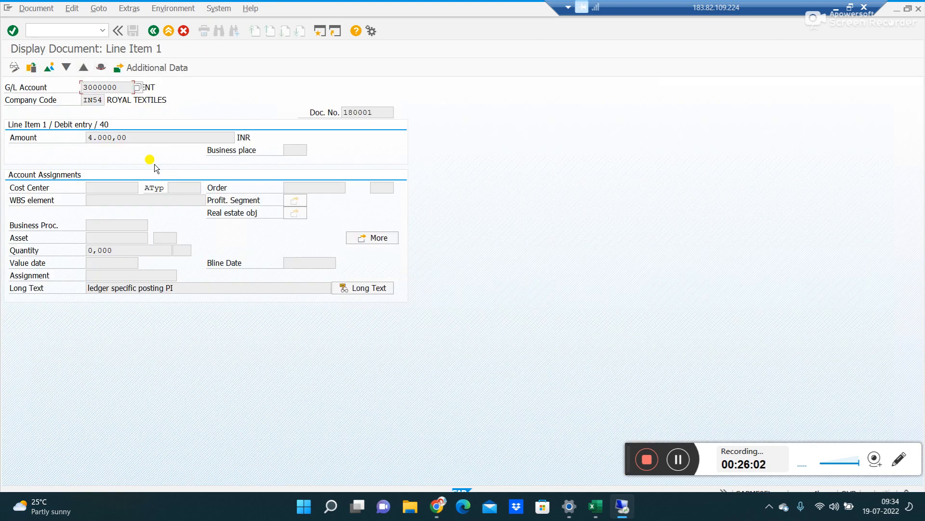
left_click(49, 68)
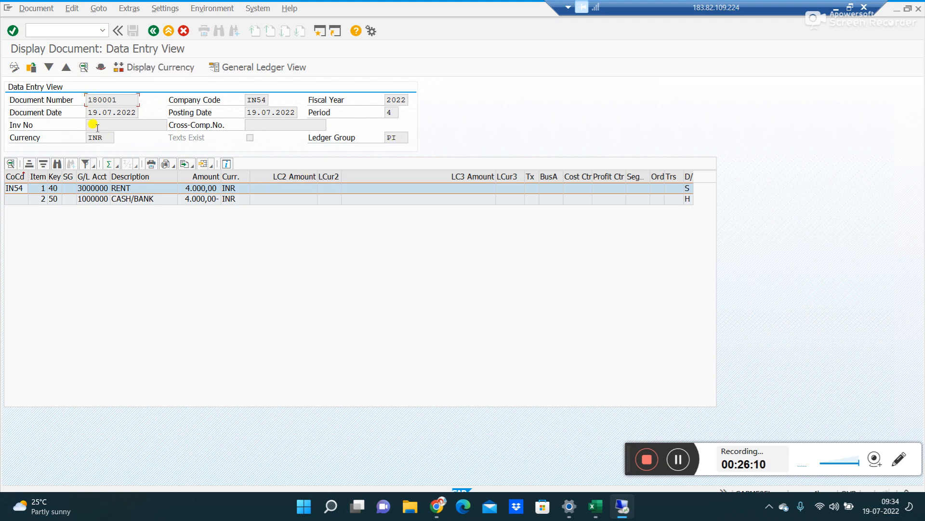
double_click(395, 139)
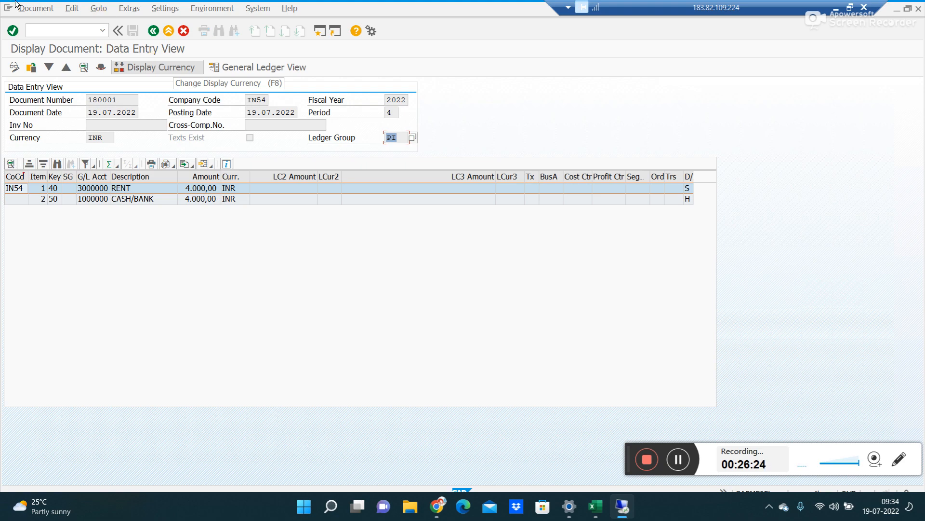
Return to SAP Easy Access and expand Accounting, Financial Accounting, Accounts Payable and Document Entry.
left_click(53, 31)
type("/n")
key("Return")
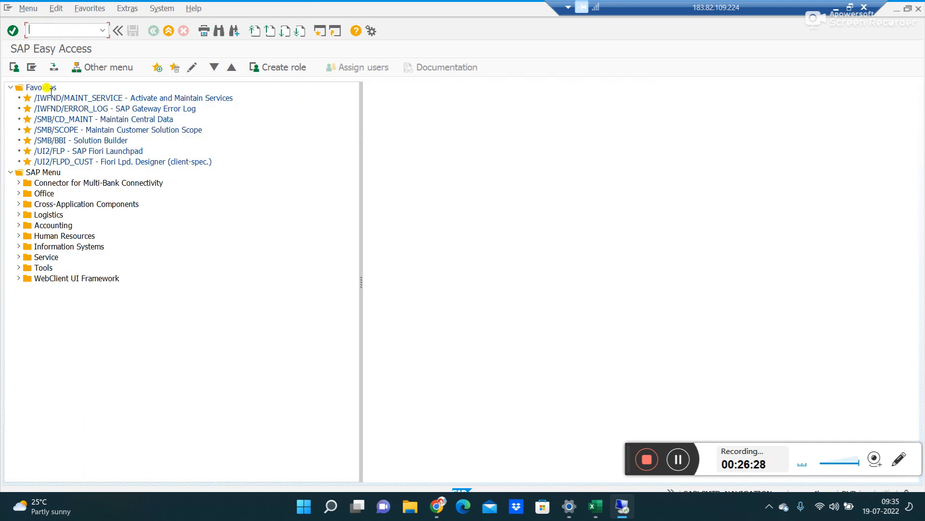
left_click(18, 225)
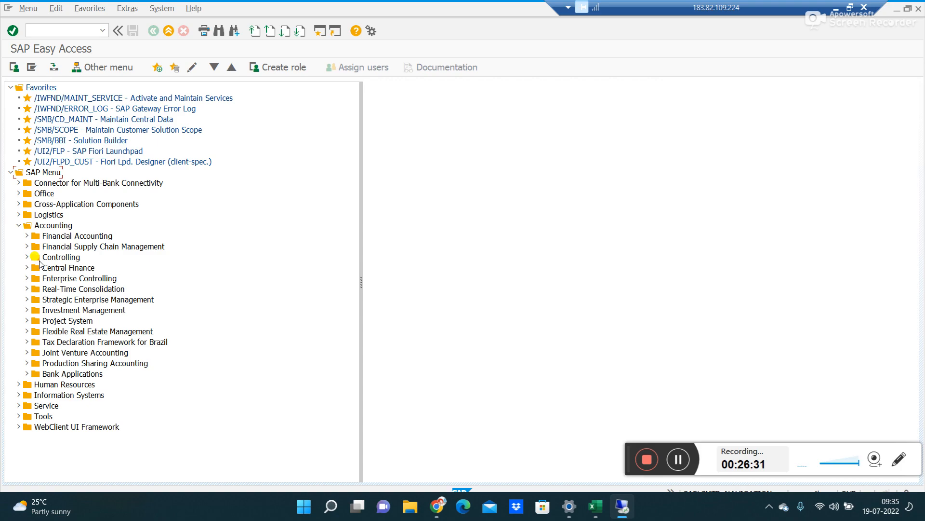
left_click(26, 235)
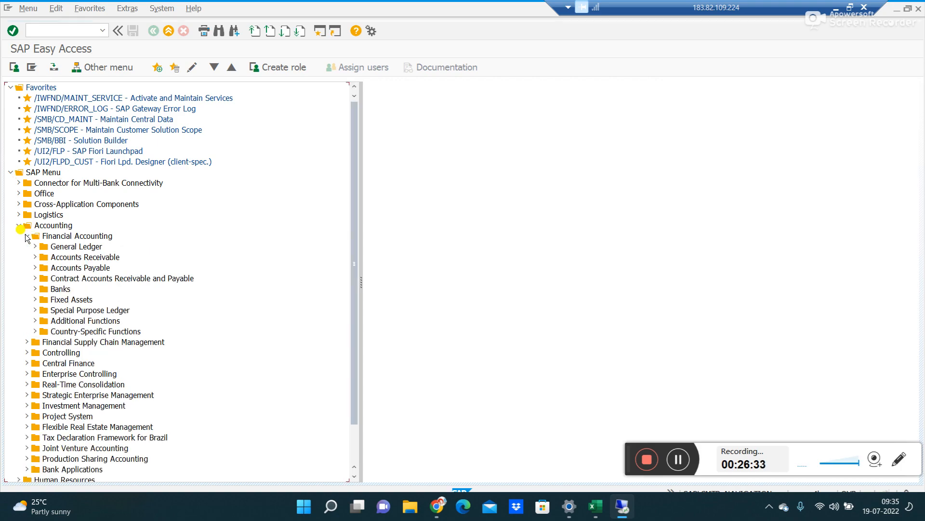
left_click(35, 268)
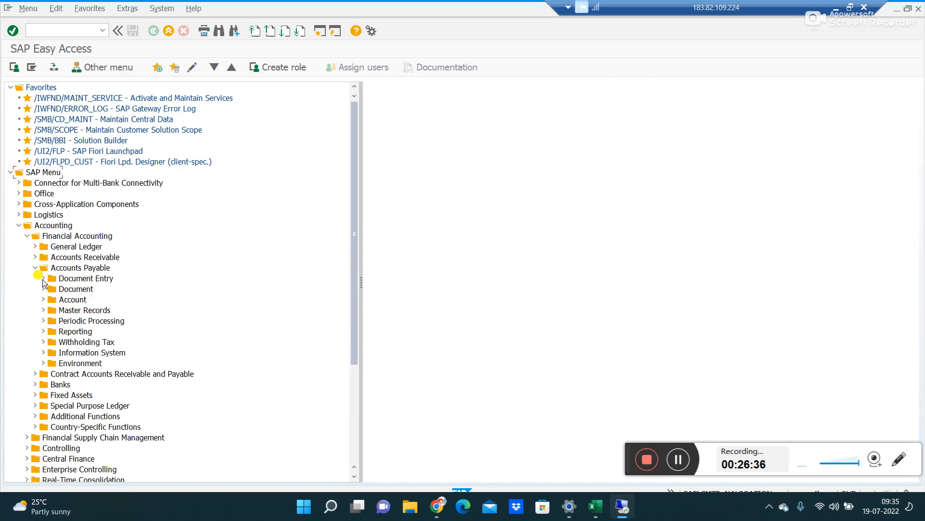
left_click(43, 278)
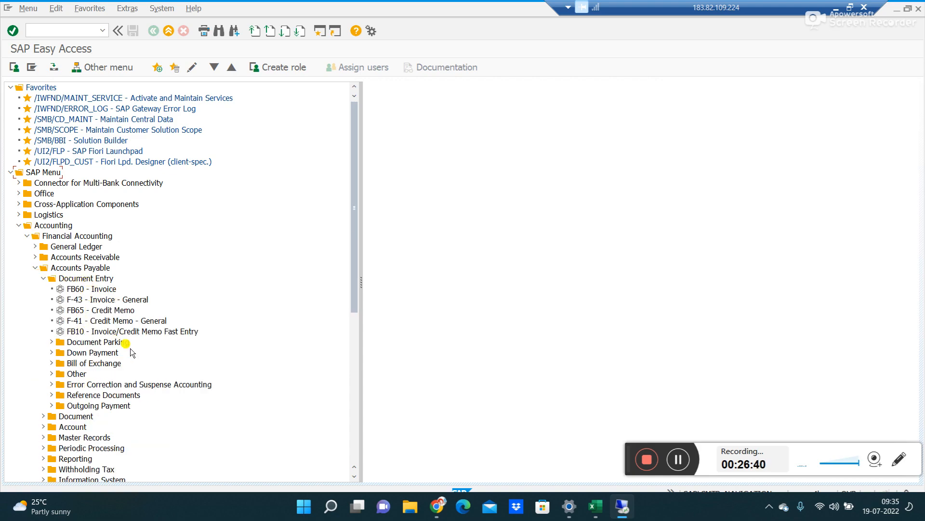
Look through the Other, Error Correction and Suspense Accounting, and Document Parking folders, and open FB60 - Invoice at its Inv No field.
left_click(51, 374)
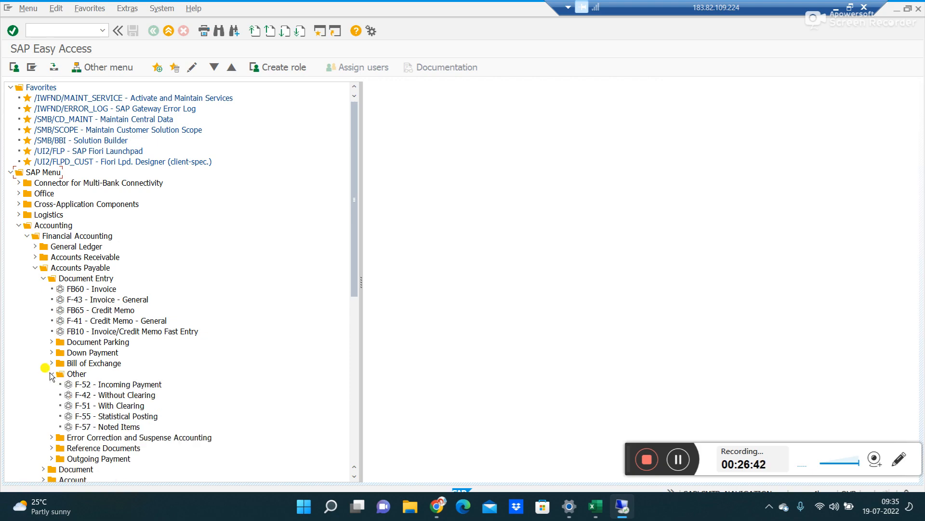
left_click(51, 374)
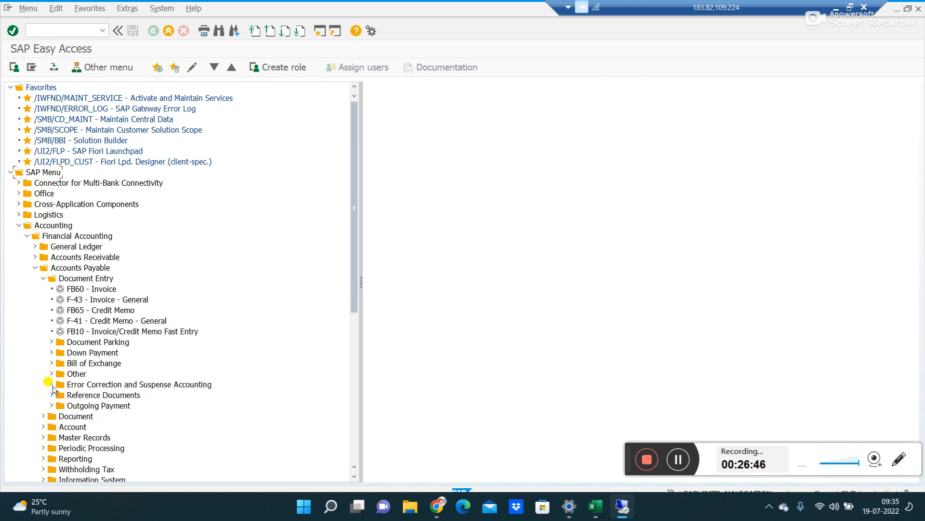
left_click(51, 385)
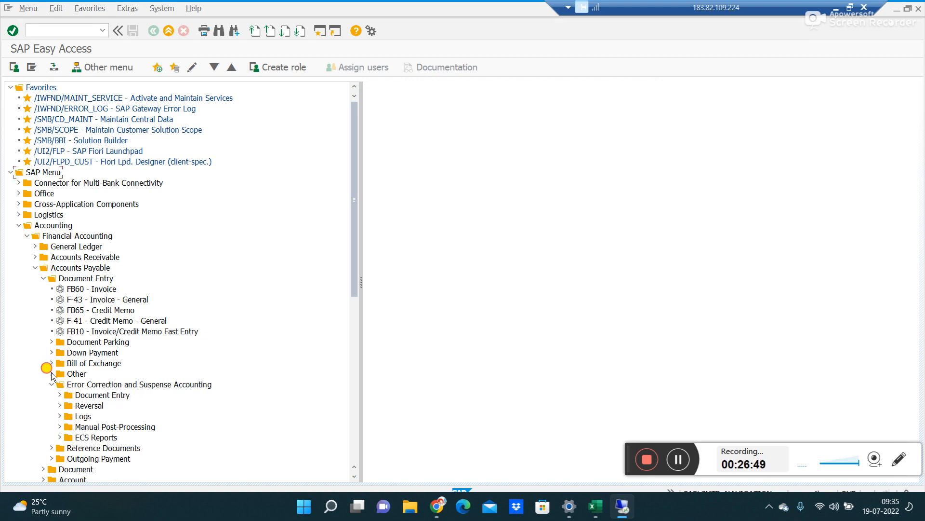
left_click(52, 374)
left_click(51, 342)
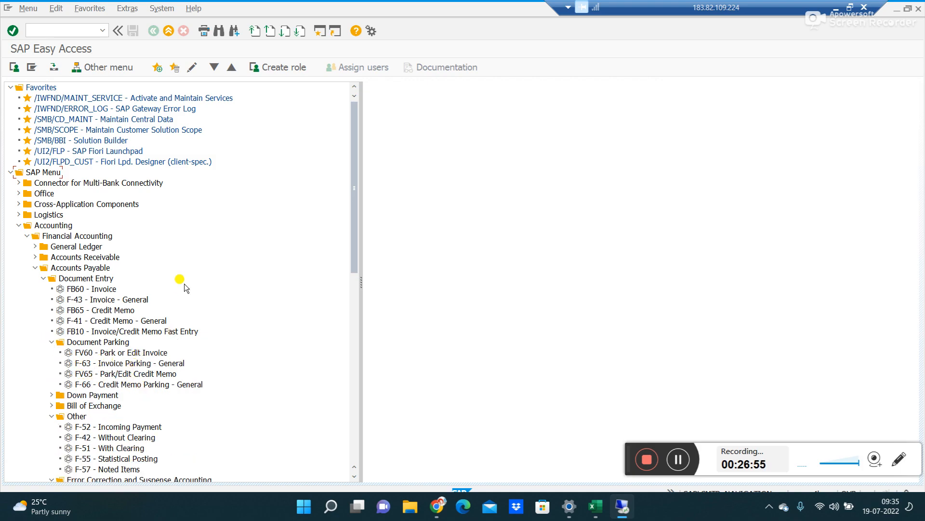
double_click(92, 290)
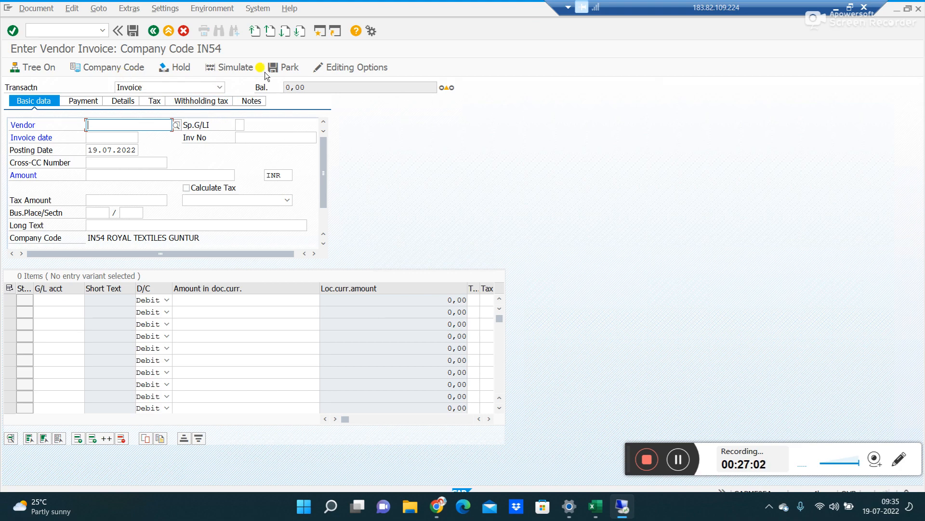
left_click(250, 137)
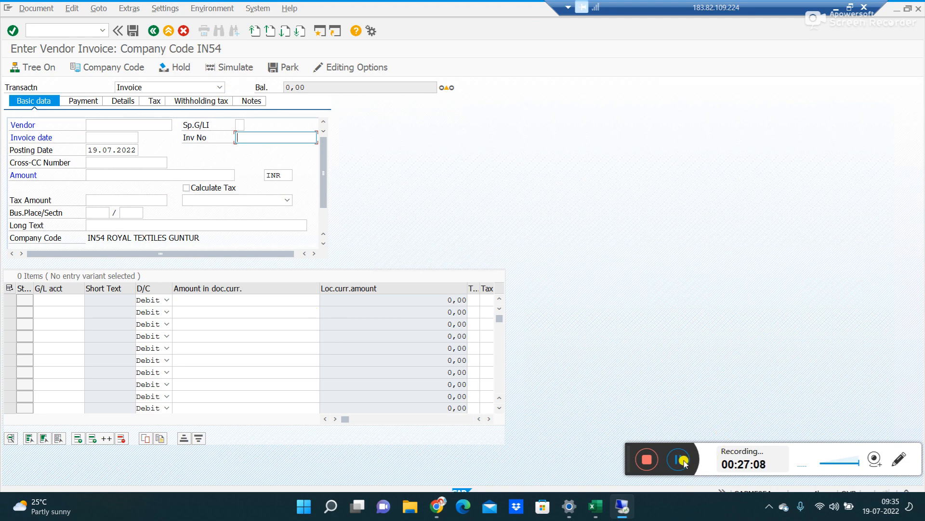
left_click(684, 462)
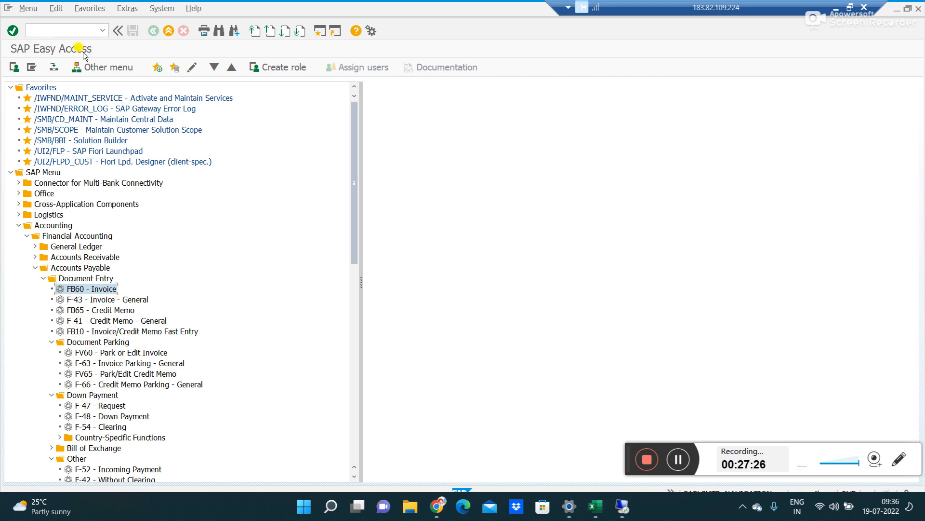
Open transaction FB01L and enter the document date 19072022.
left_click(66, 29)
type("fb01")
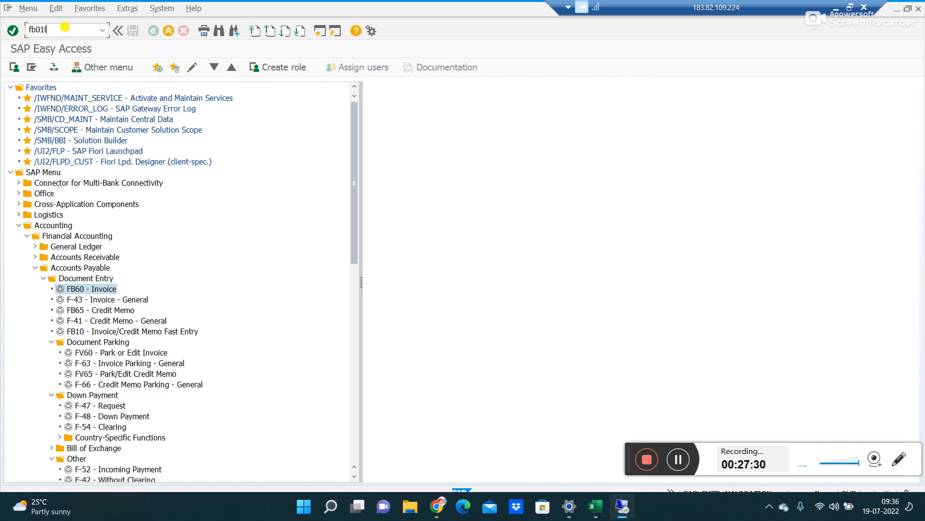
key("Return")
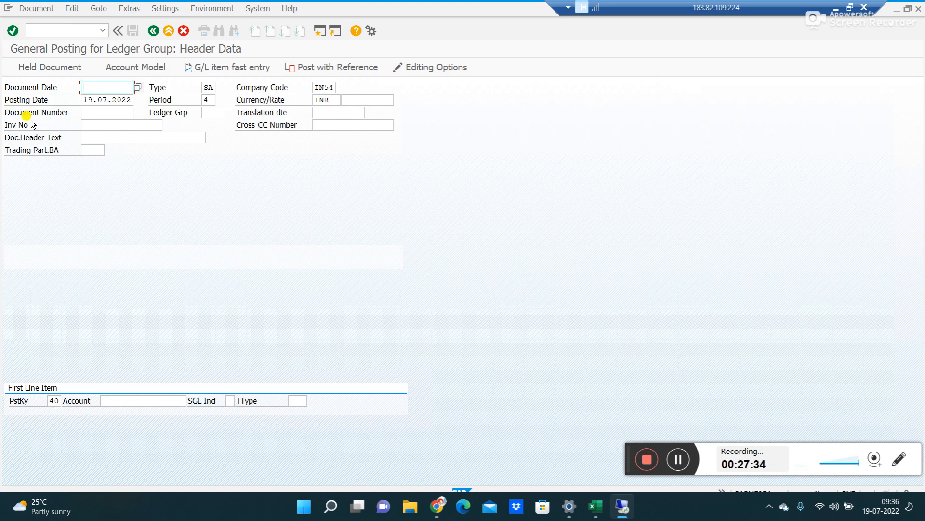
type("1907")
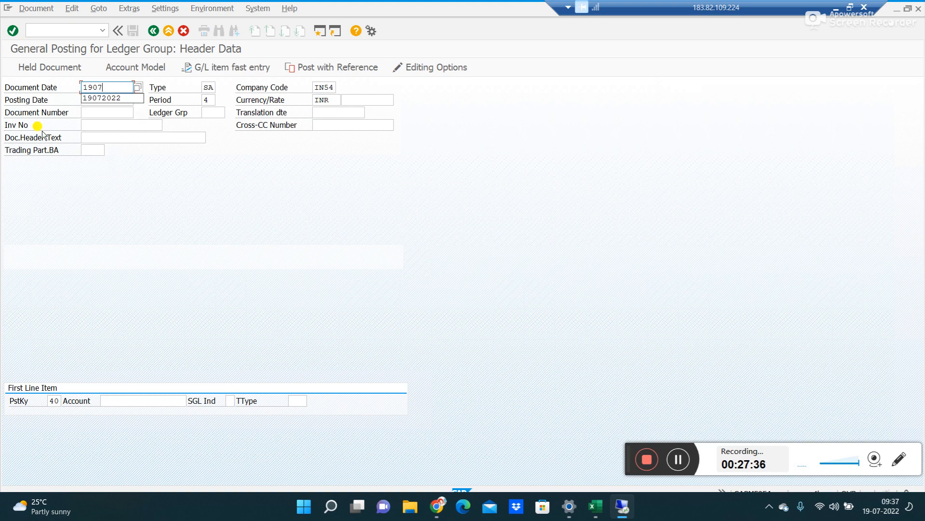
type("2022")
key("Tab")
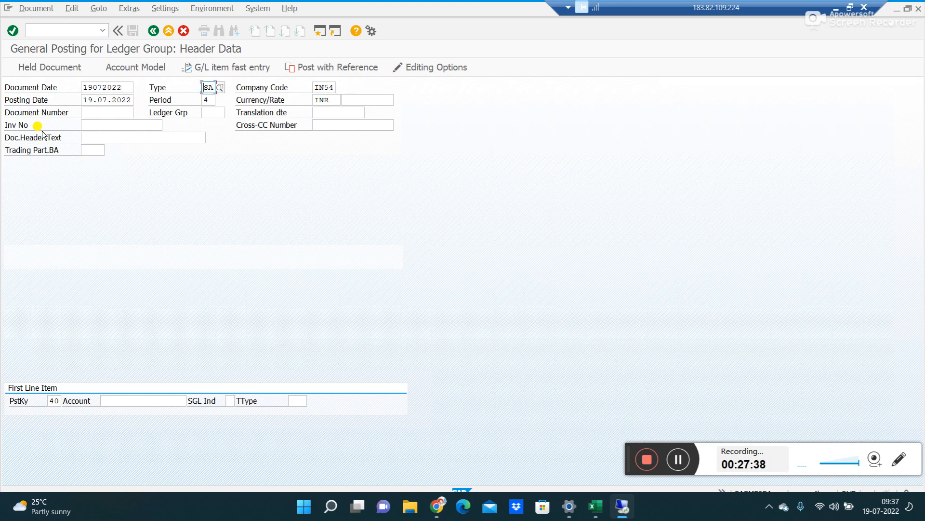
Change the document type to KR in the posting header, leaving the ledger group empty.
left_click(209, 113)
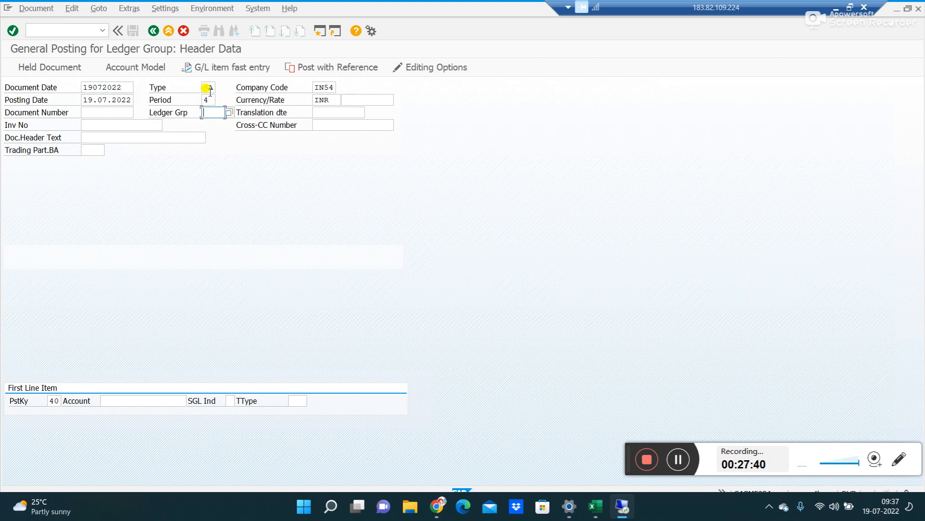
left_click(214, 88)
key("BackSpace")
key("BackSpace")
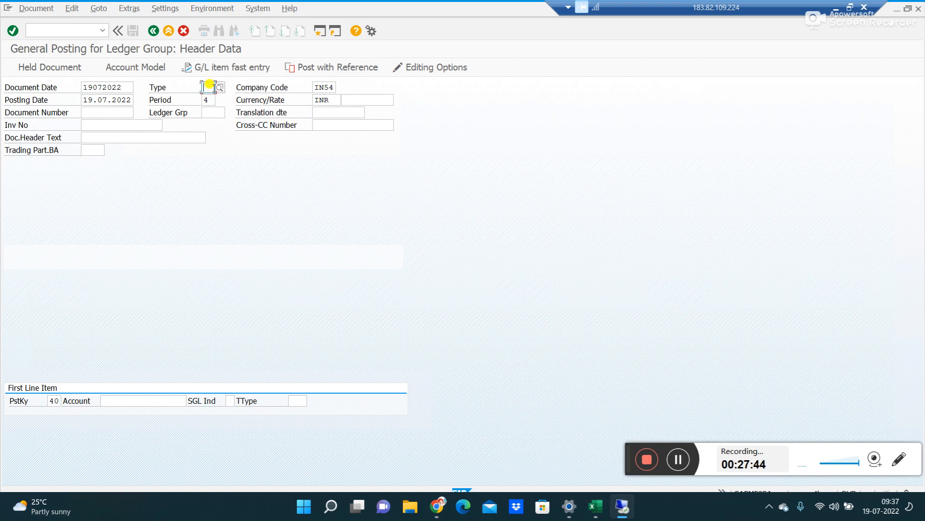
type("KR")
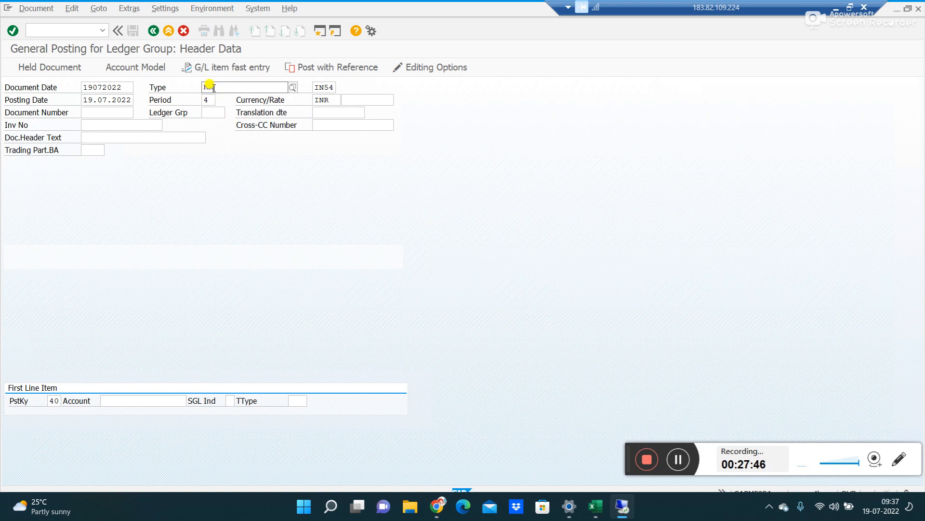
key("Return")
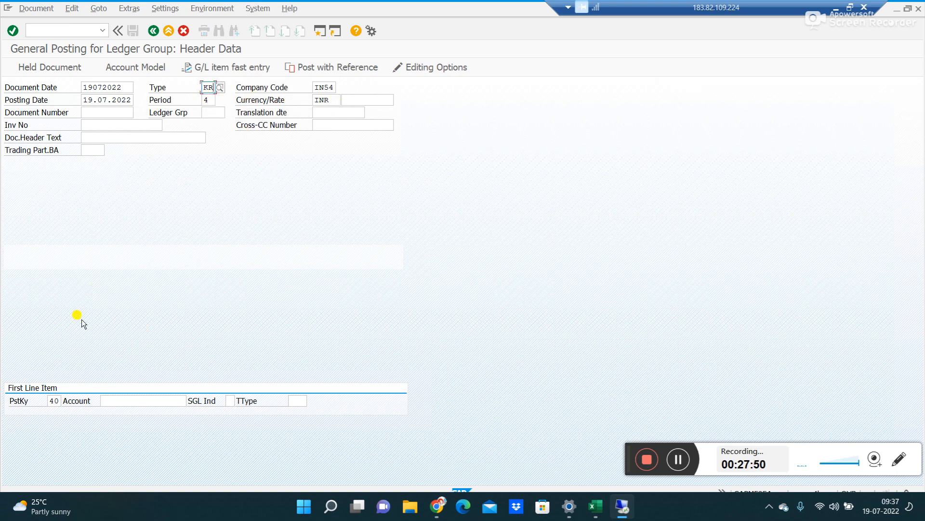
Set the first line item to posting key 31 with vendor 110018 (LINEN CLUB) and continue to the vendor item.
left_click(55, 398)
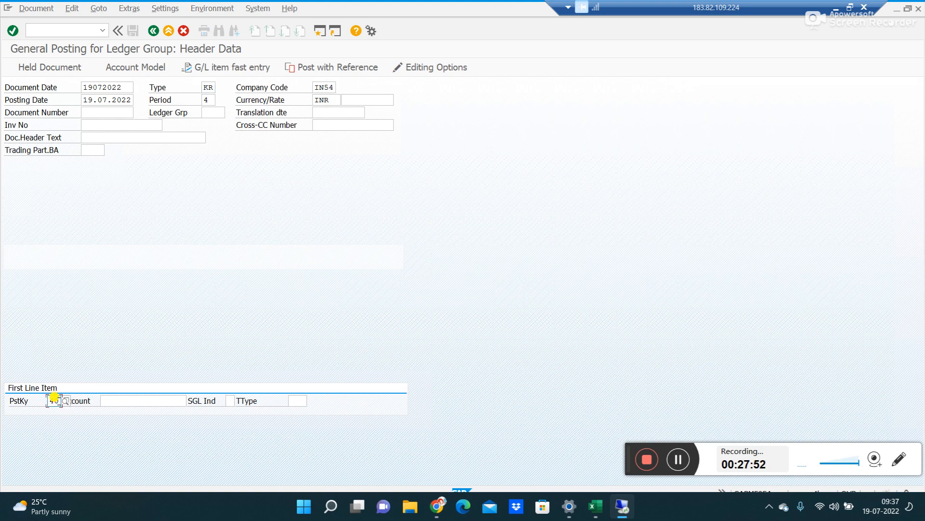
left_click(55, 398)
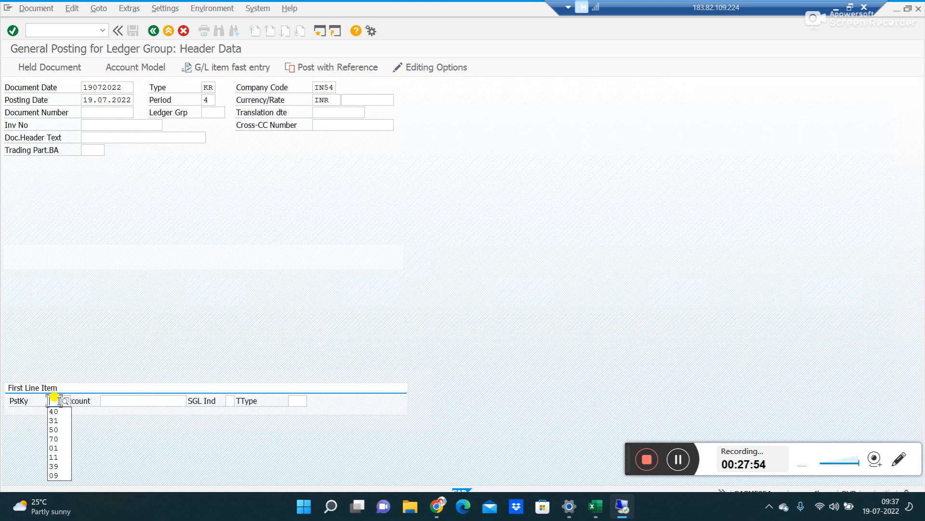
type("31")
key("Tab")
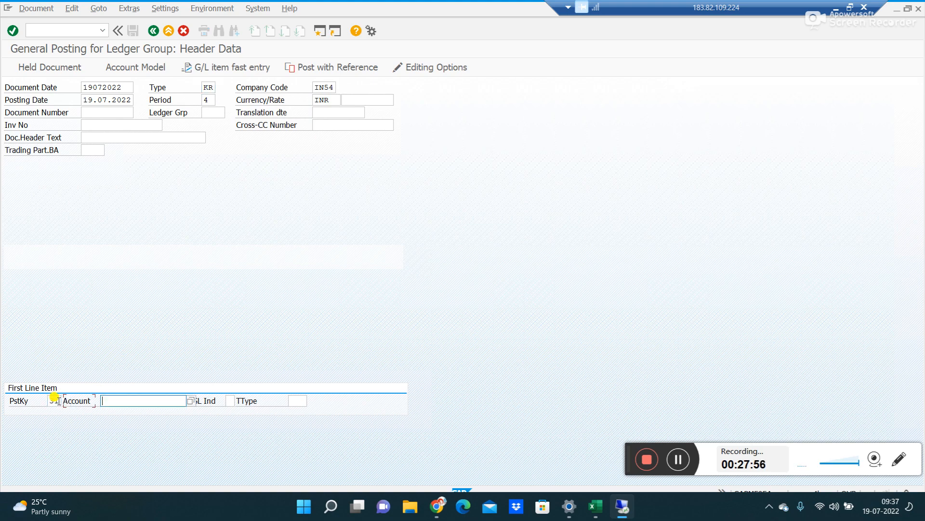
left_click(191, 402)
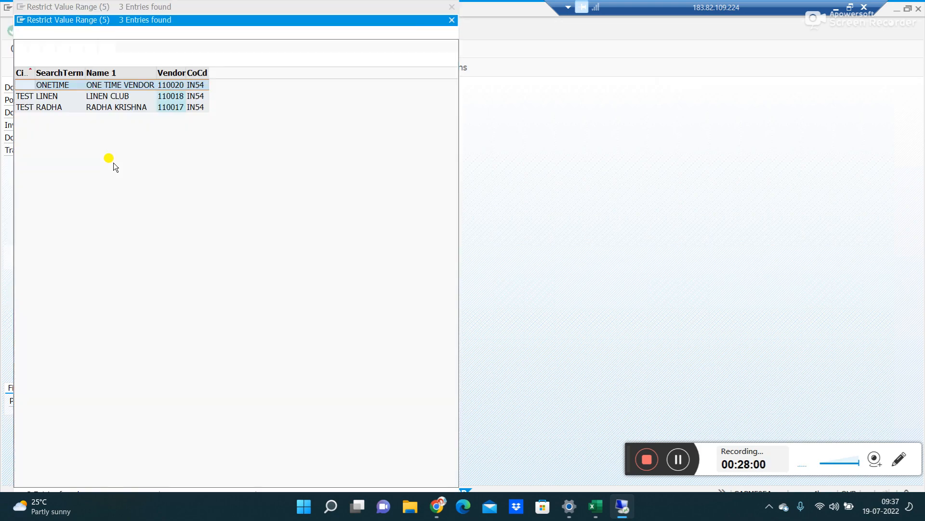
double_click(109, 96)
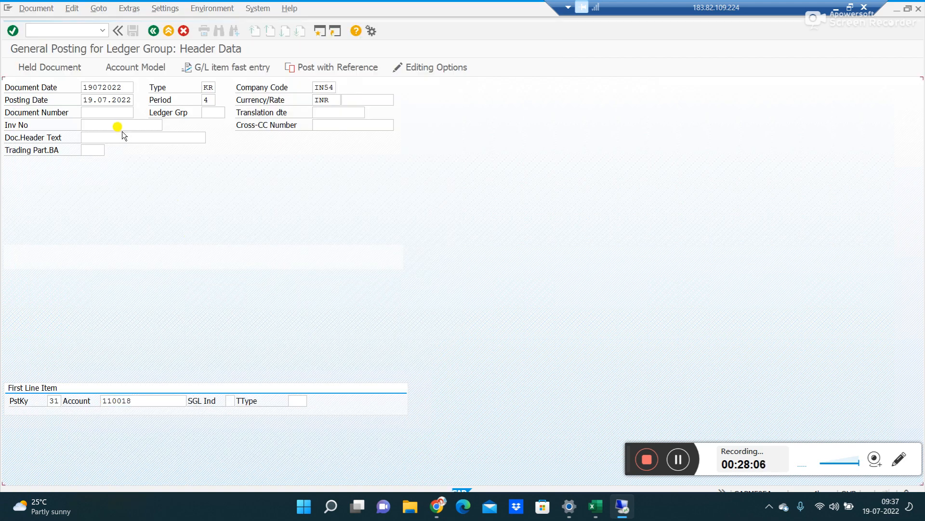
key("Return")
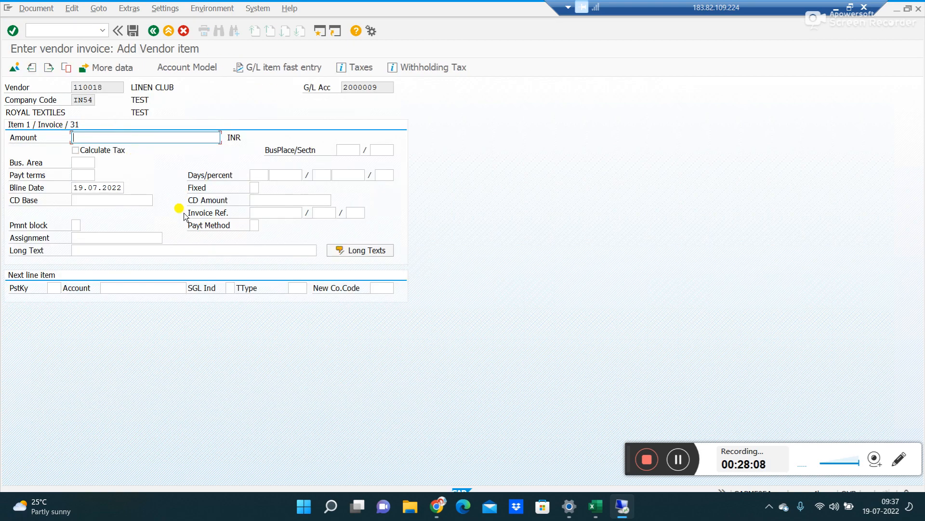
Enter an amount of 500 for the vendor item, accept the withholding tax information and go back to the document overview.
type("500")
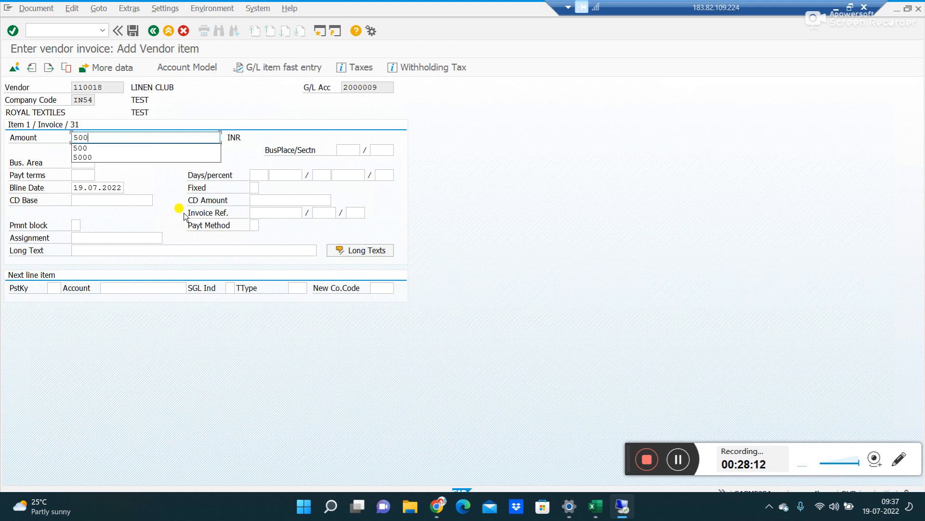
key("Return")
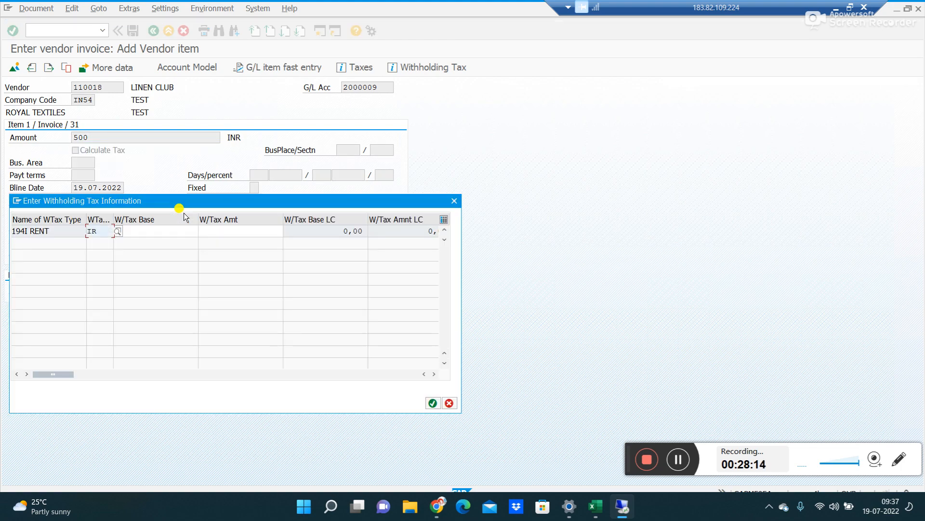
key("Return")
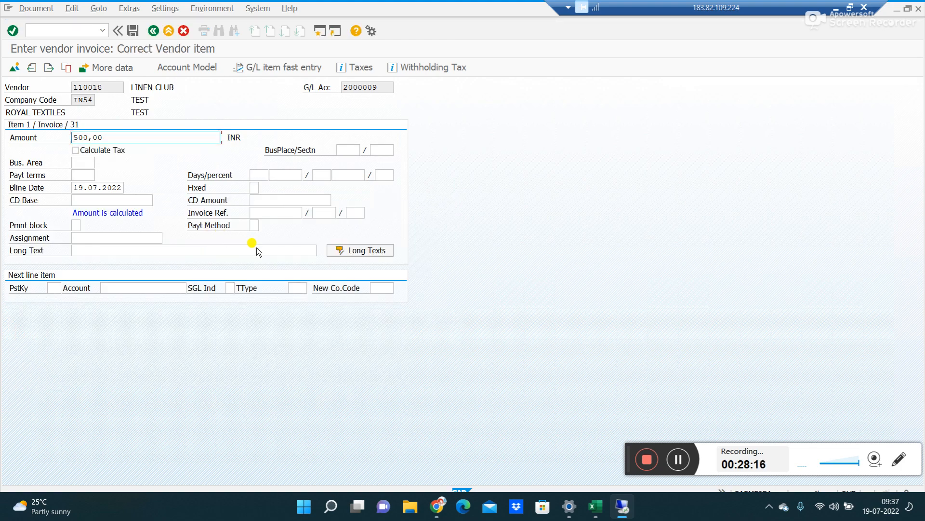
left_click(152, 31)
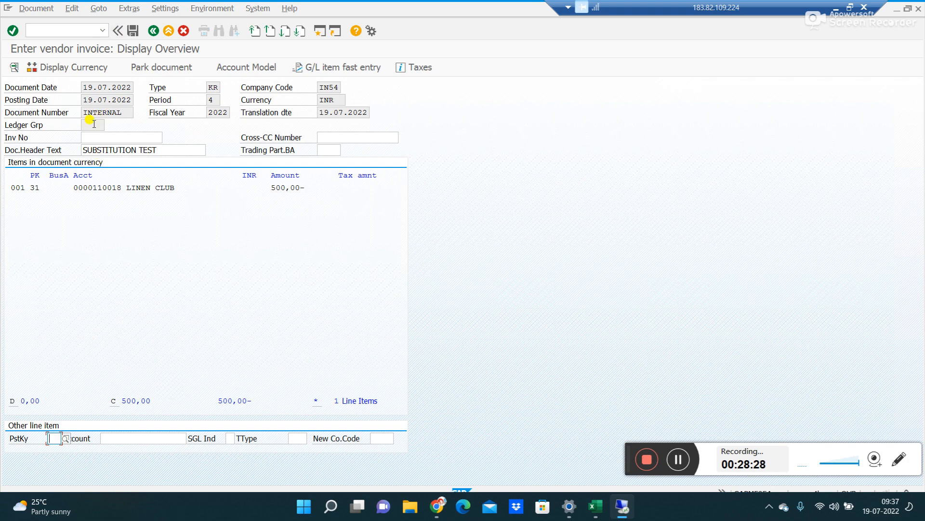
Restart transaction FB01L with document date 19072022, document type KR and ledger group IG.
left_click(67, 32)
type("/nfb")
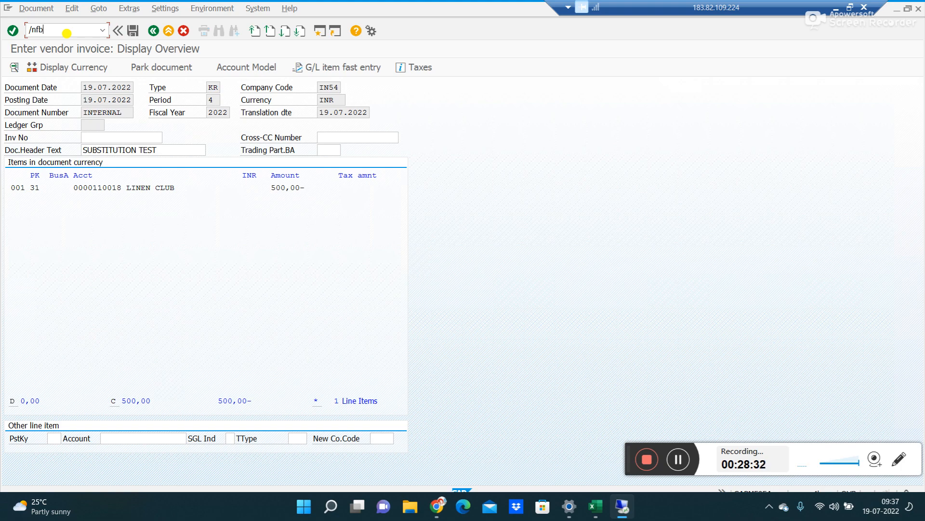
type("01l")
key("Return")
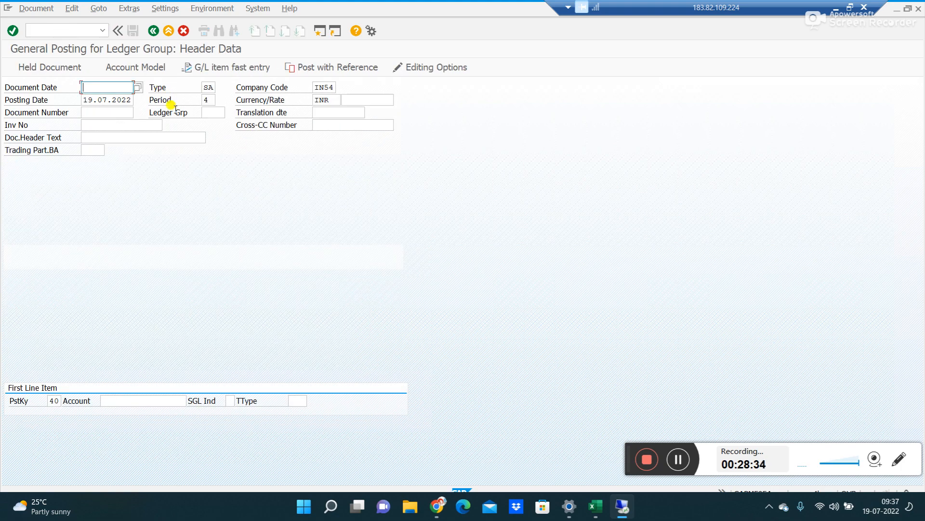
key("Down")
key("Tab")
type("kr")
key("Tab")
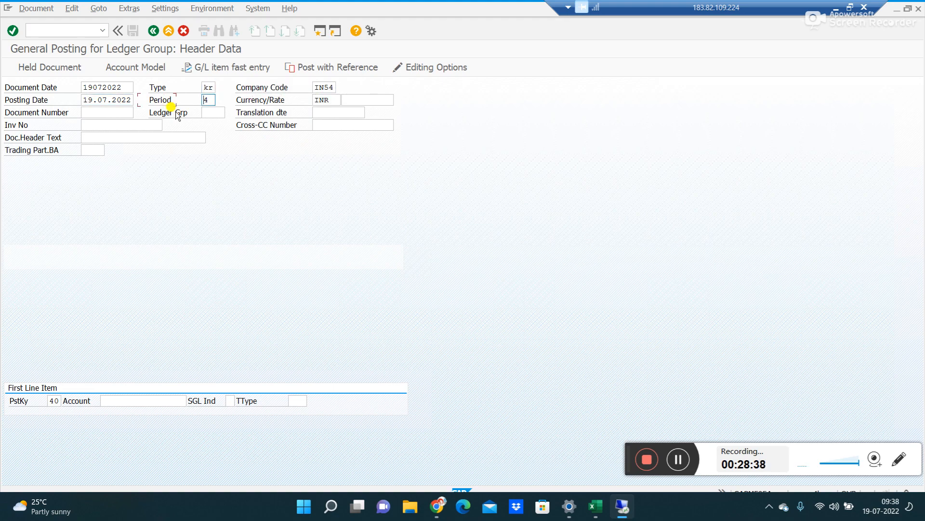
left_click(210, 113)
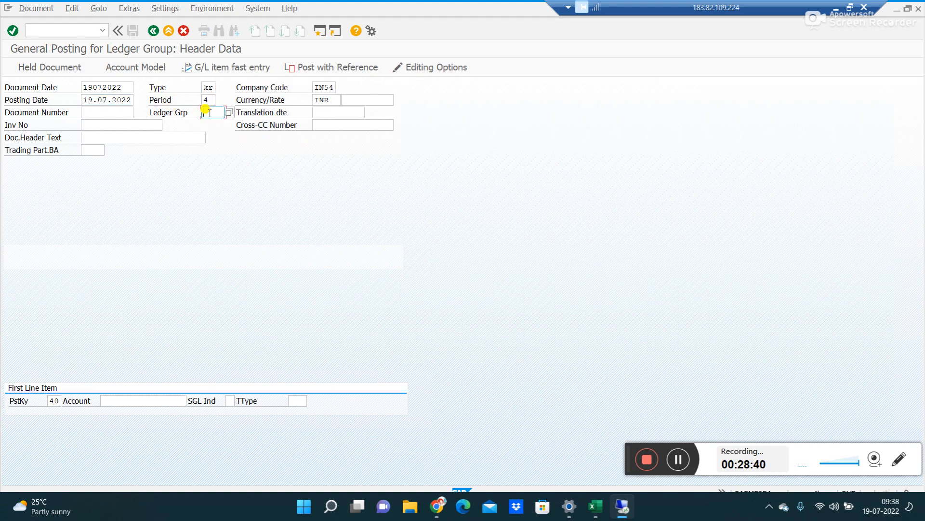
type("IG")
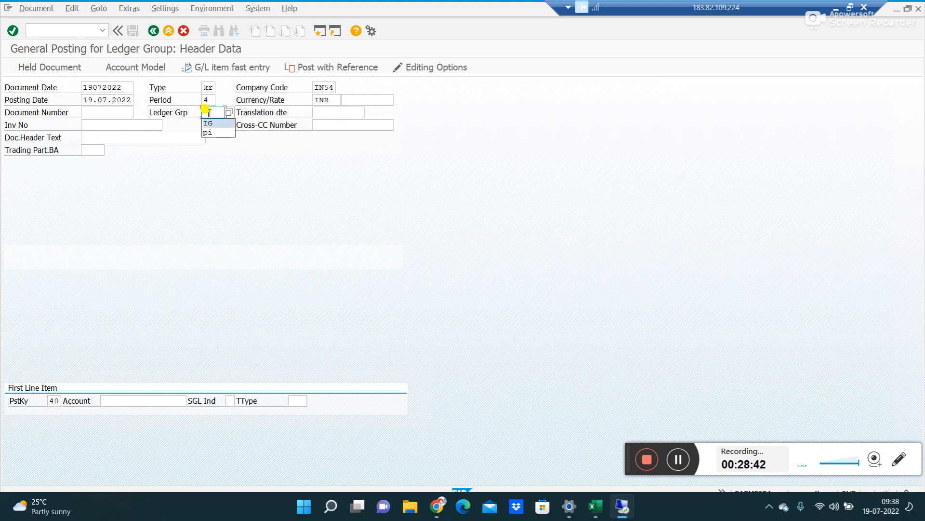
left_click(131, 400)
key("Down")
key("Down")
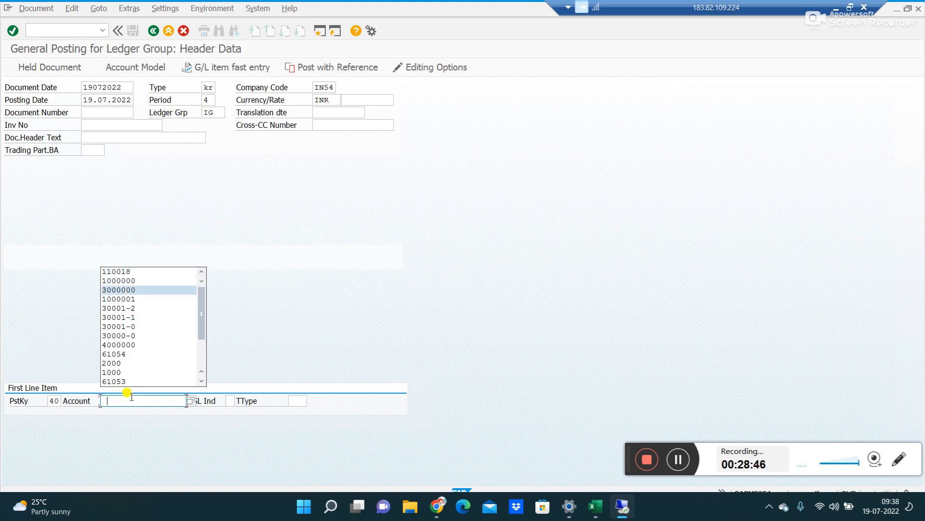
key("Return")
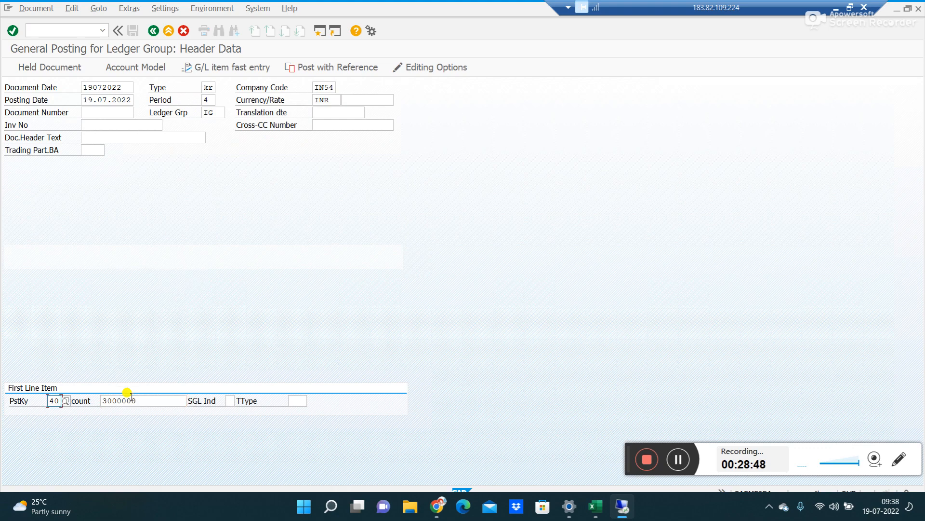
Set the first line item to posting key 31 and vendor account 110018, and try to continue.
key("ctrl+a")
type("31")
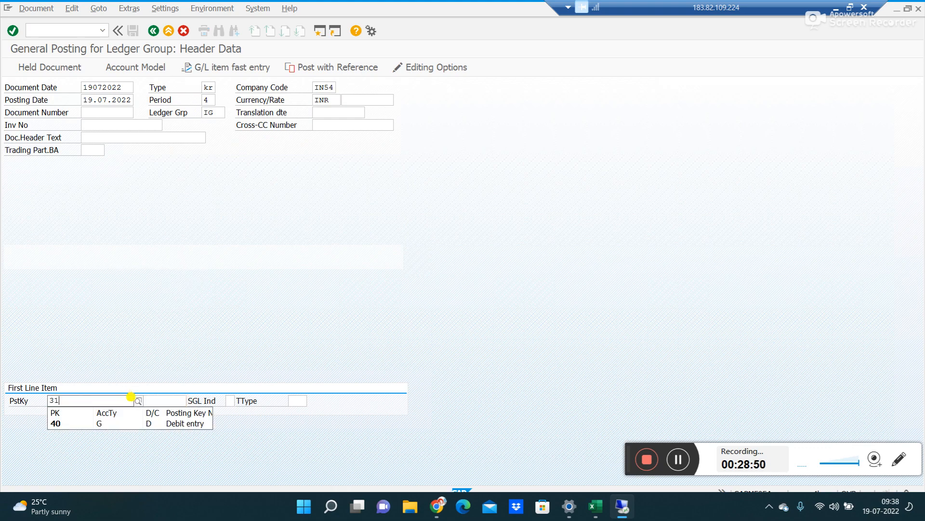
key("Tab")
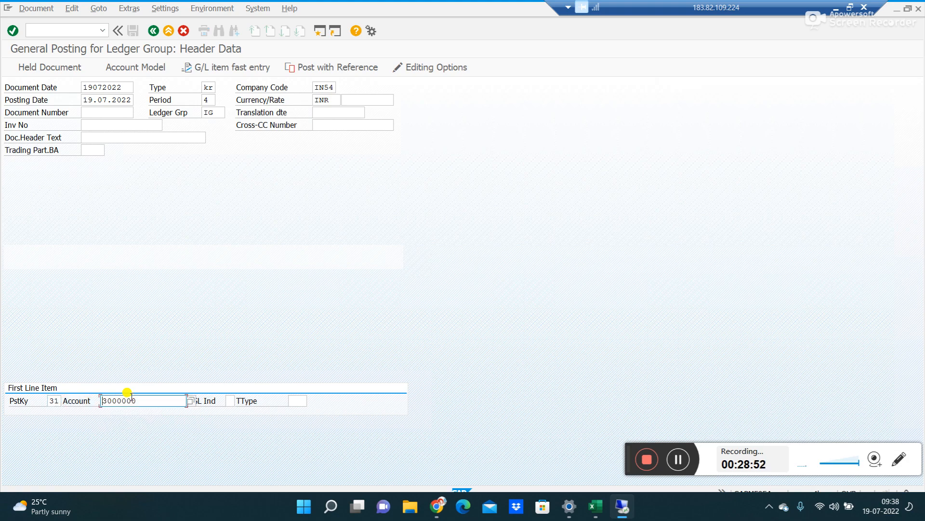
key("BackSpace")
key("Down")
key("Down")
key("Return")
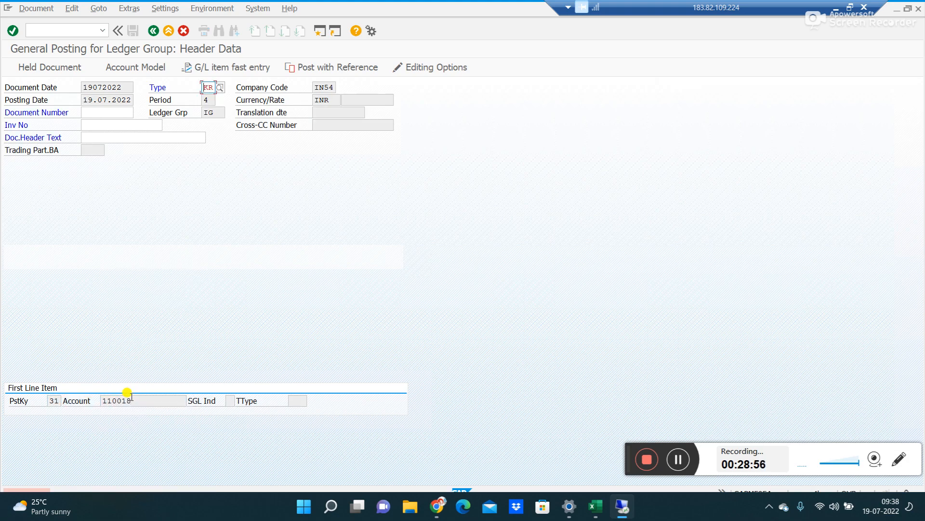
Display the long text of the error message and reposition its window to reveal the document header.
left_click(161, 490)
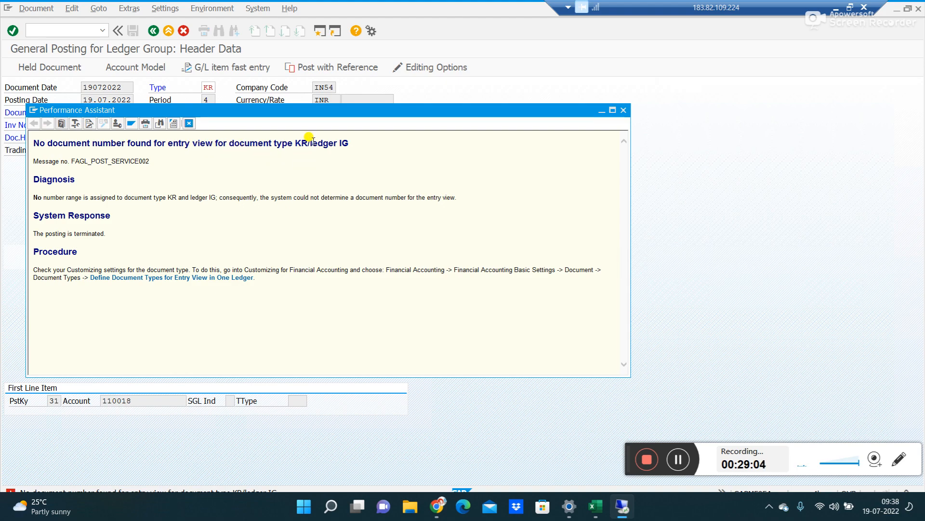
left_click_drag(308, 111, 308, 194)
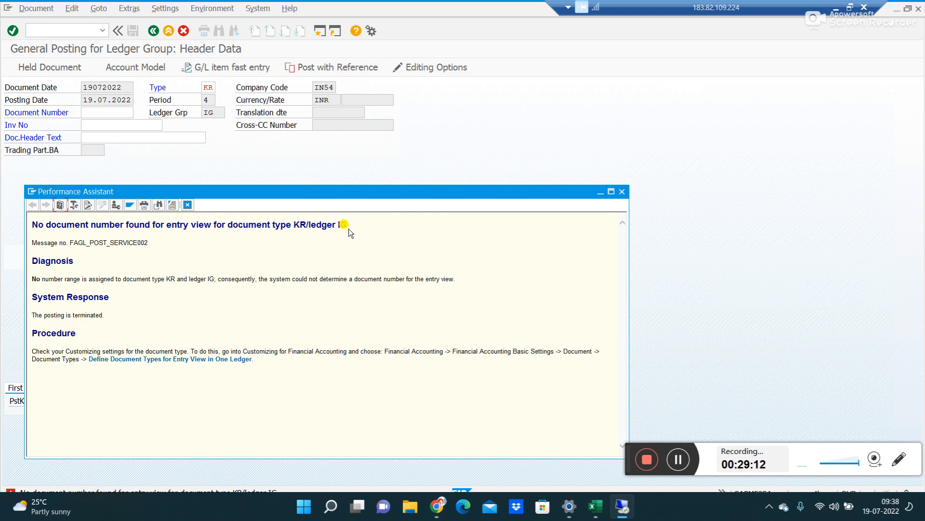
Switch to the session showing ledger PI's document types and go back to the Customizing Implementation Guide.
key("alt+Tab")
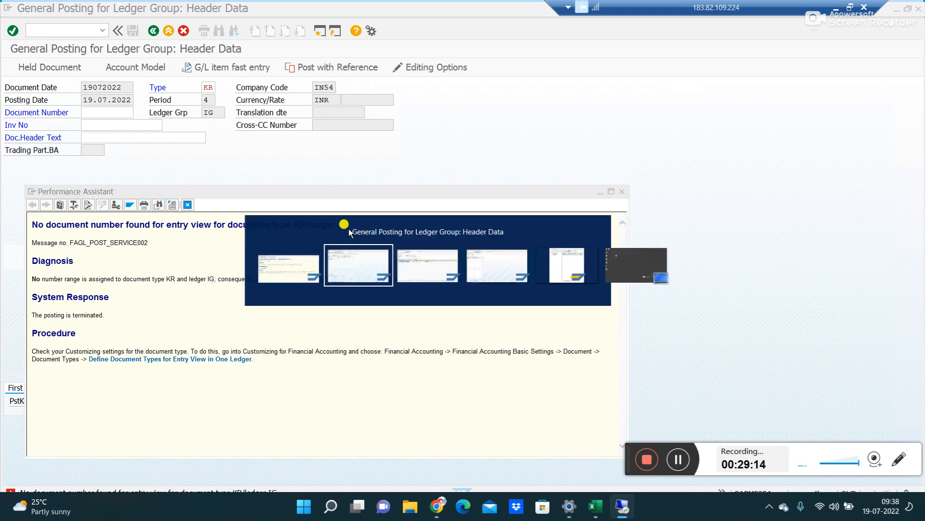
key("alt+Tab")
key("alt+Tab")
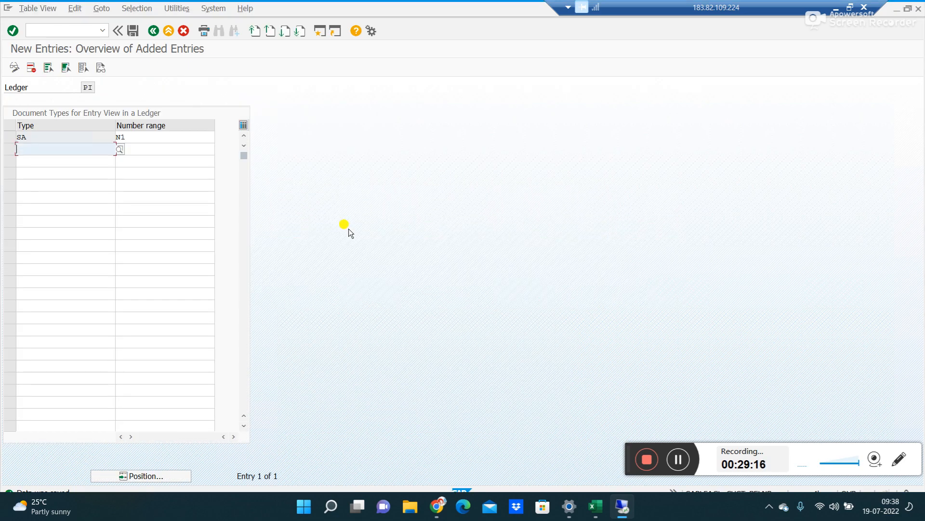
left_click(154, 31)
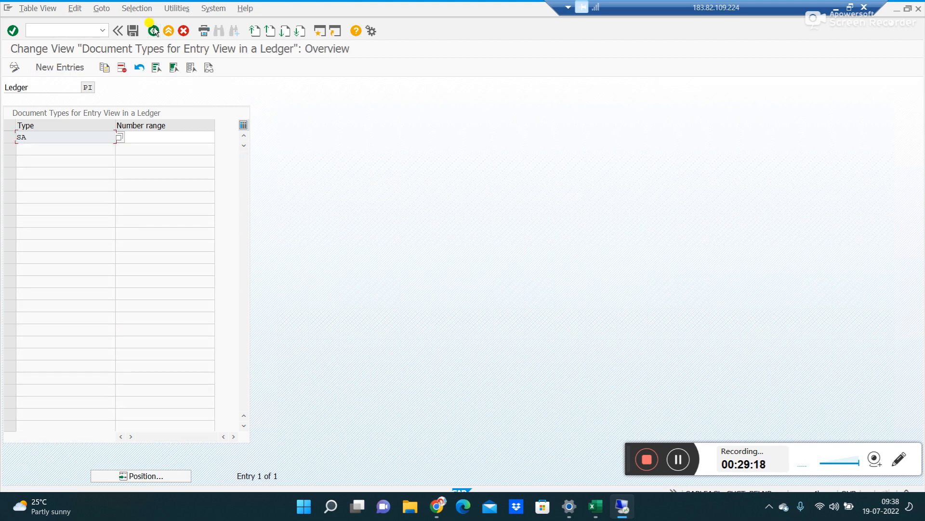
left_click(153, 31)
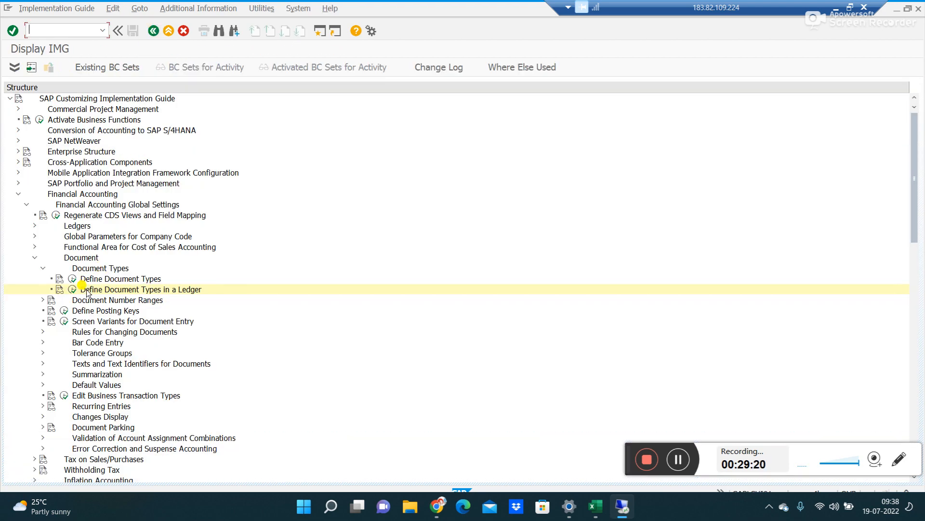
Open Define Document Types in a Ledger for ledger IG and start adding new entries.
left_click(72, 290)
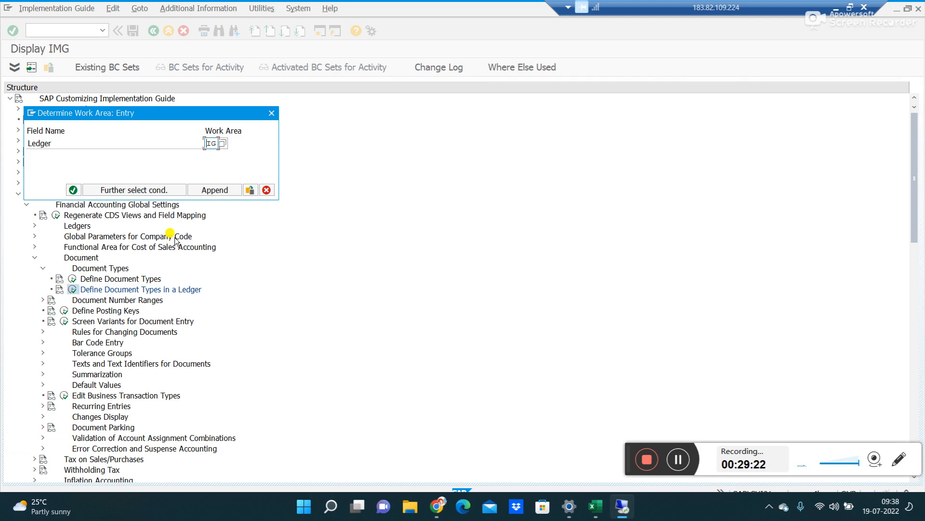
key("Return")
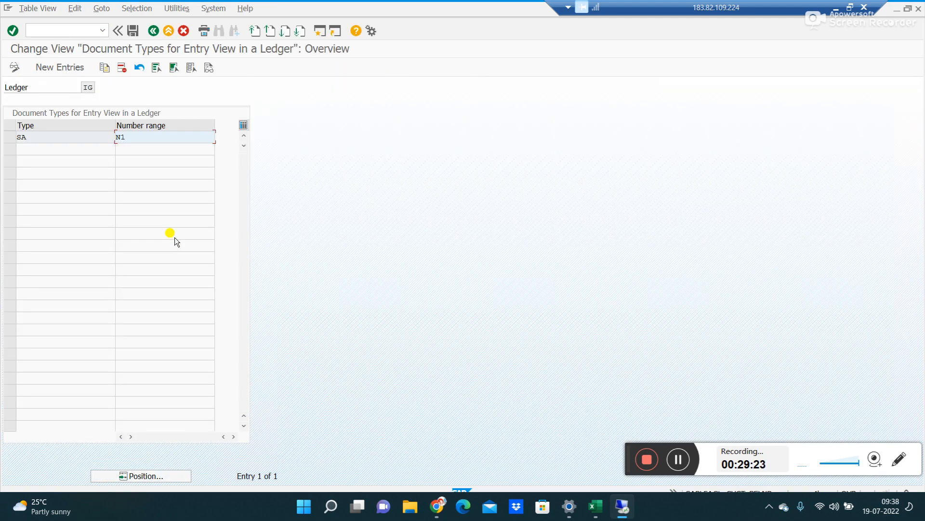
left_click(66, 69)
Assign number range N1 to document type KR in ledger IG and save the entry.
type("K")
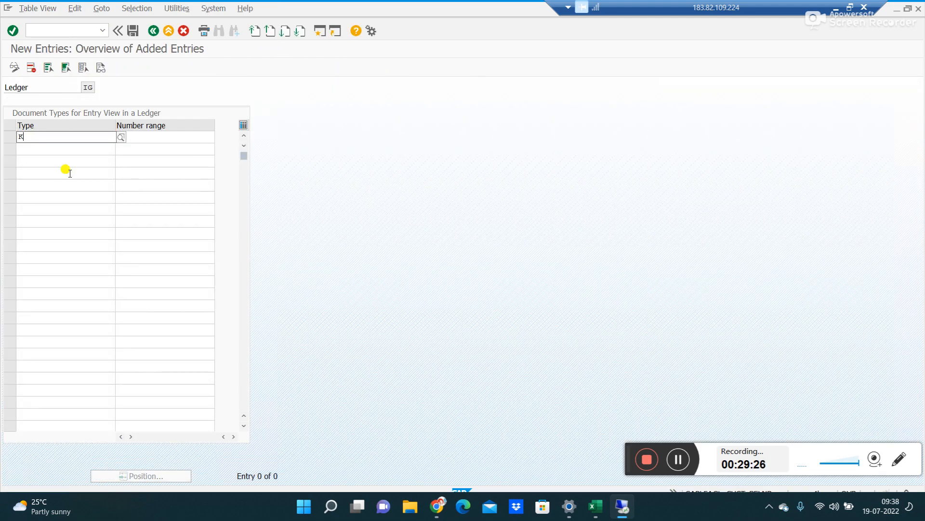
type("R")
key("Tab")
key("space")
key("Down")
key("Return")
key("Return")
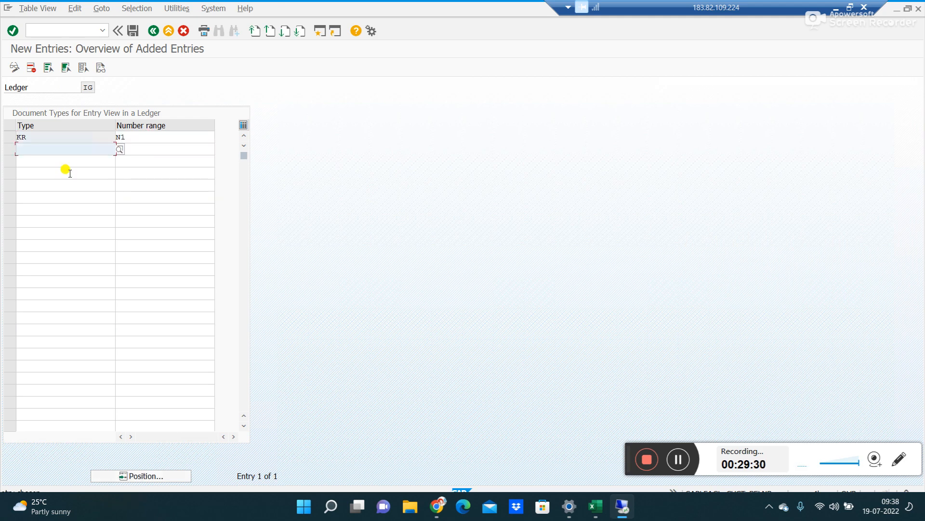
key("ctrl+s")
key("Return")
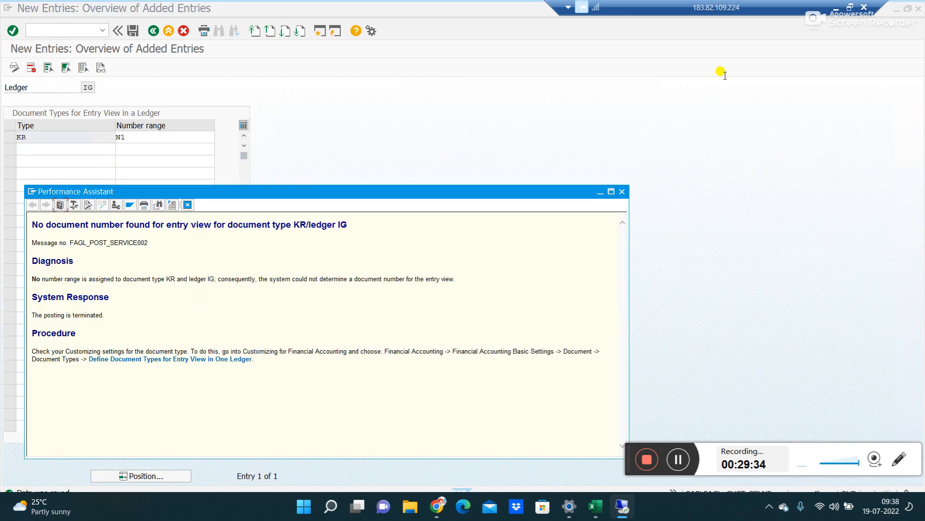
Close the error help window, switch back to the ledger group posting session and try to continue with the KR document header.
left_click(622, 192)
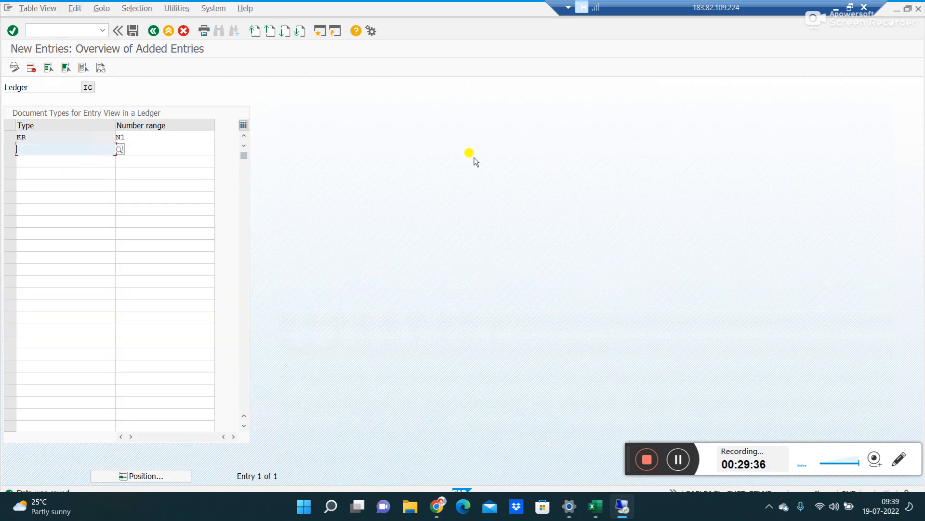
key("alt+Tab")
key("alt+Tab")
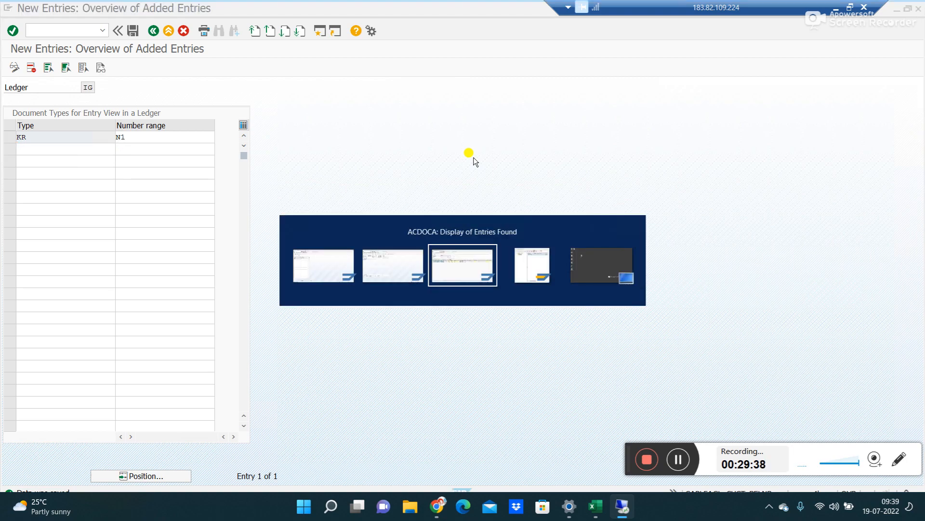
key("alt+shift+Tab")
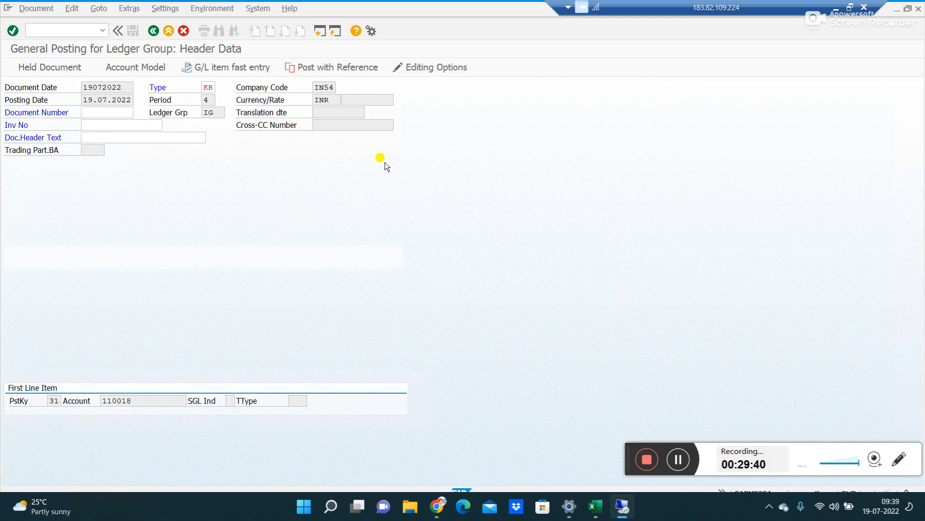
key("Return")
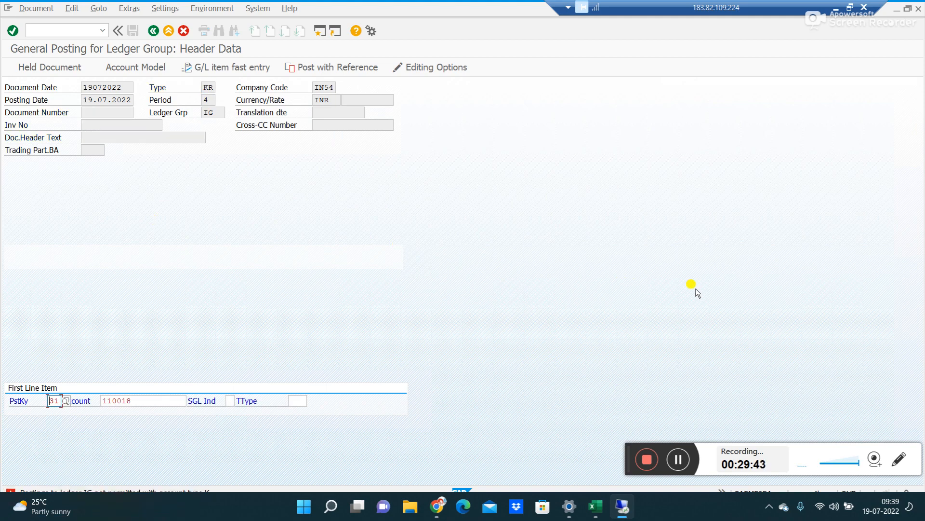
Display the new error message's long text, reposition its window to reveal the first line item, and highlight the Diagnosis sentence.
double_click(207, 490)
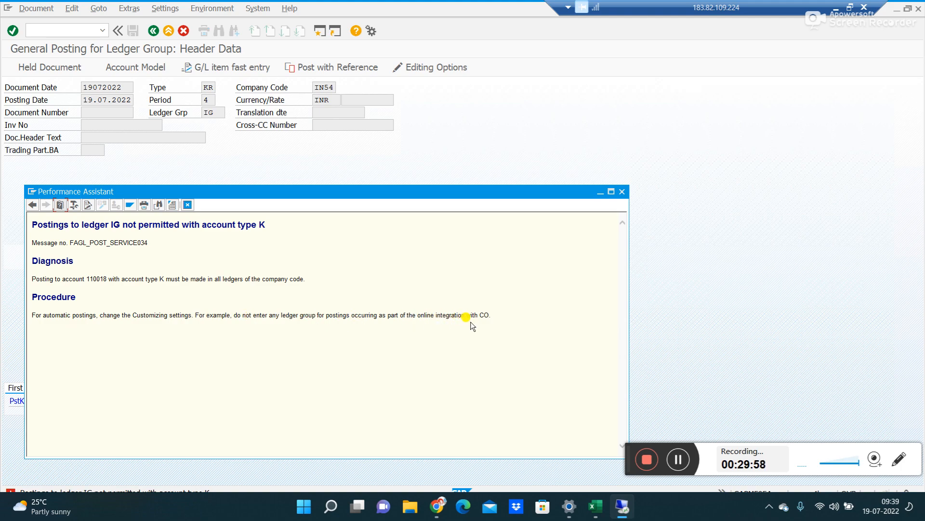
left_click_drag(261, 192, 293, 109)
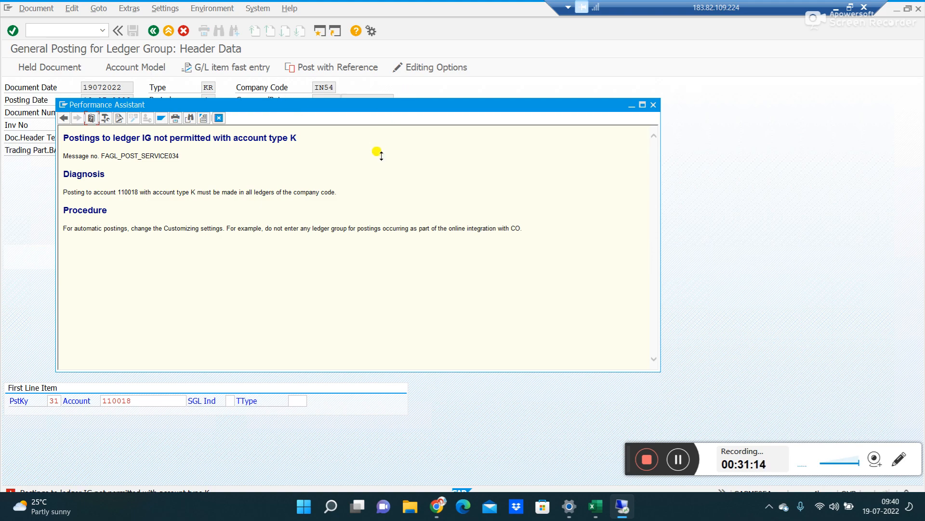
left_click_drag(338, 192, 319, 192)
left_click_drag(196, 192, 59, 191)
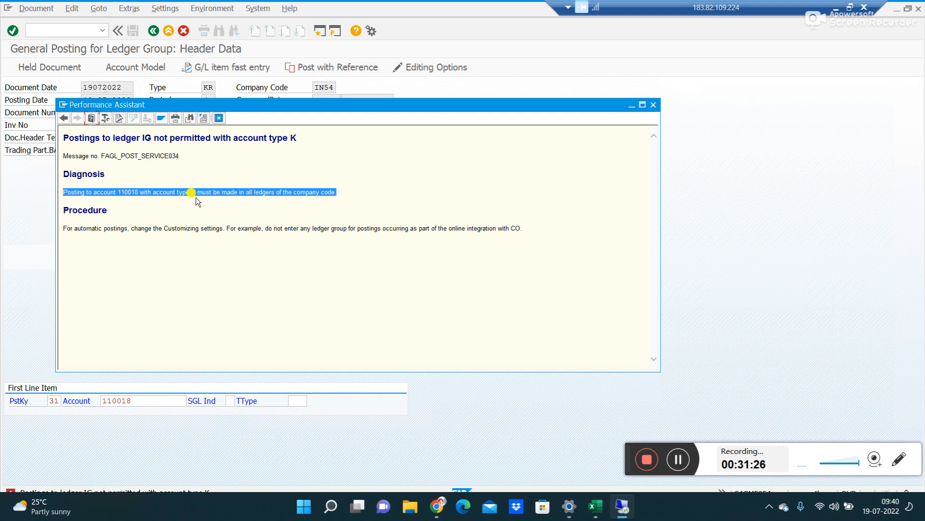
Close the error help window and exit the posting with /n to return to the SAP Easy Access screen.
left_click(653, 105)
left_click(66, 32)
type("/n")
key("Return")
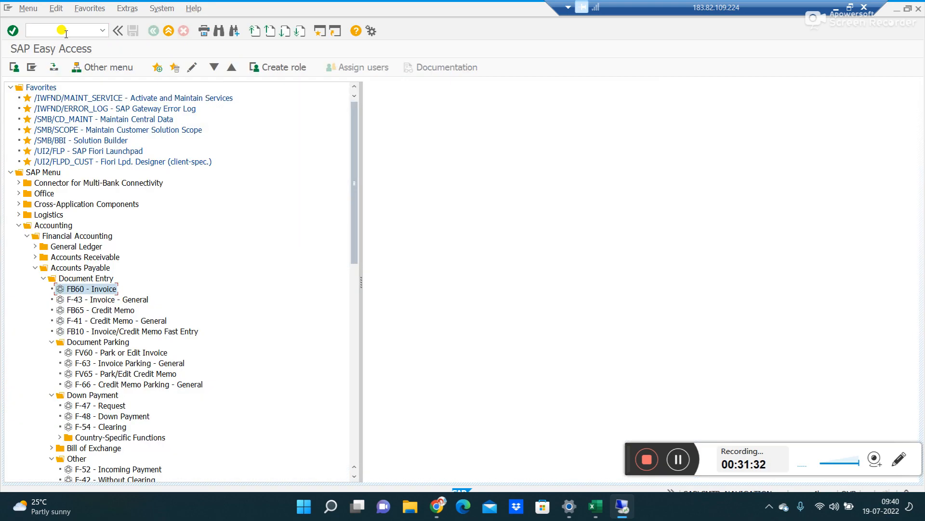